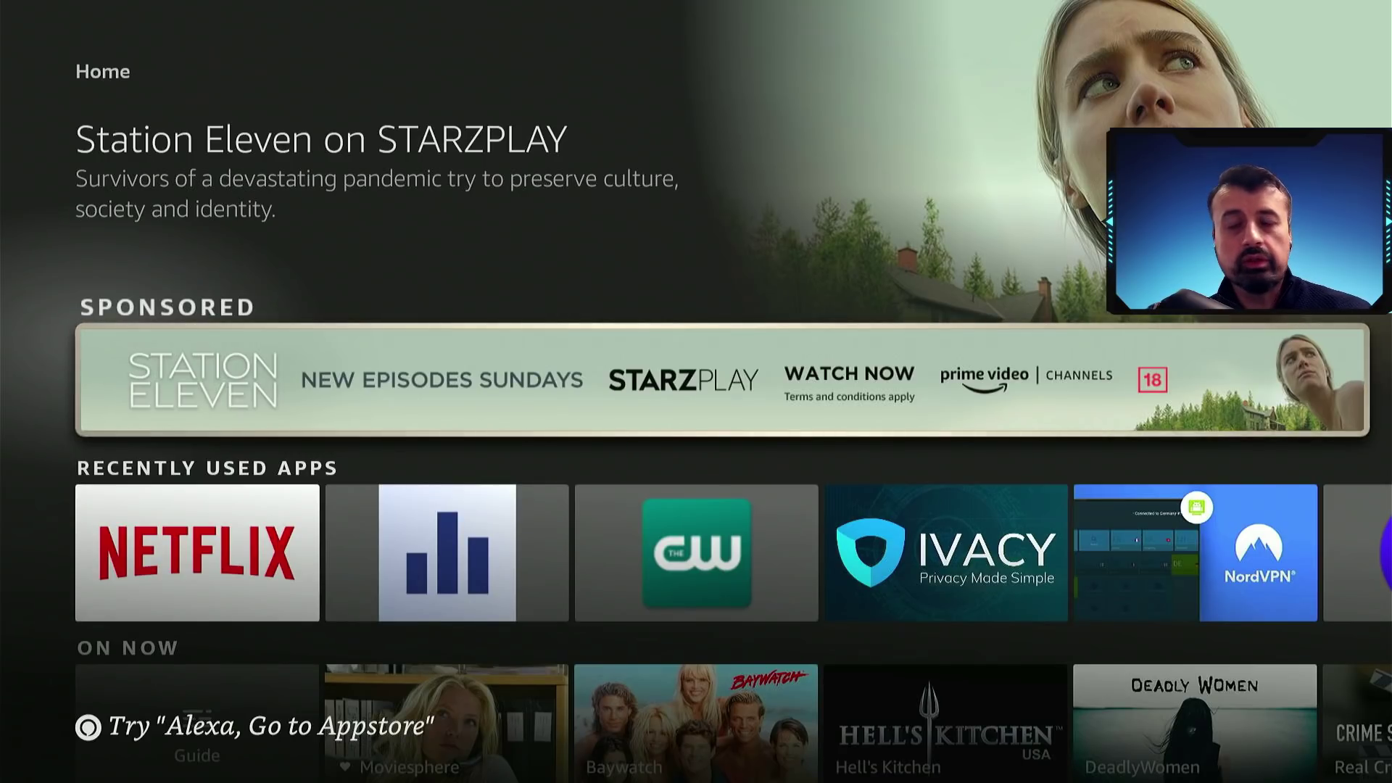
Return to the home screen and open Search in the Find section.
key(Home)
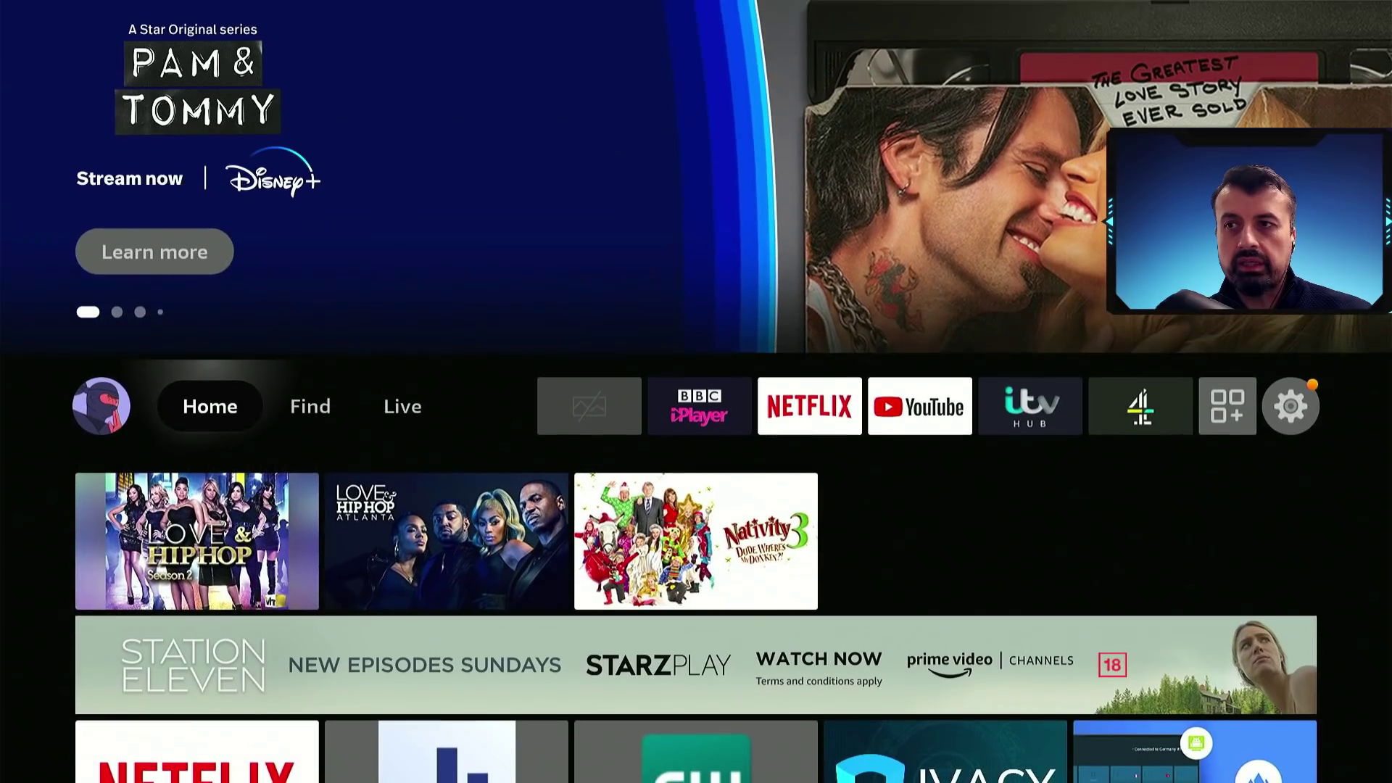
key(Right)
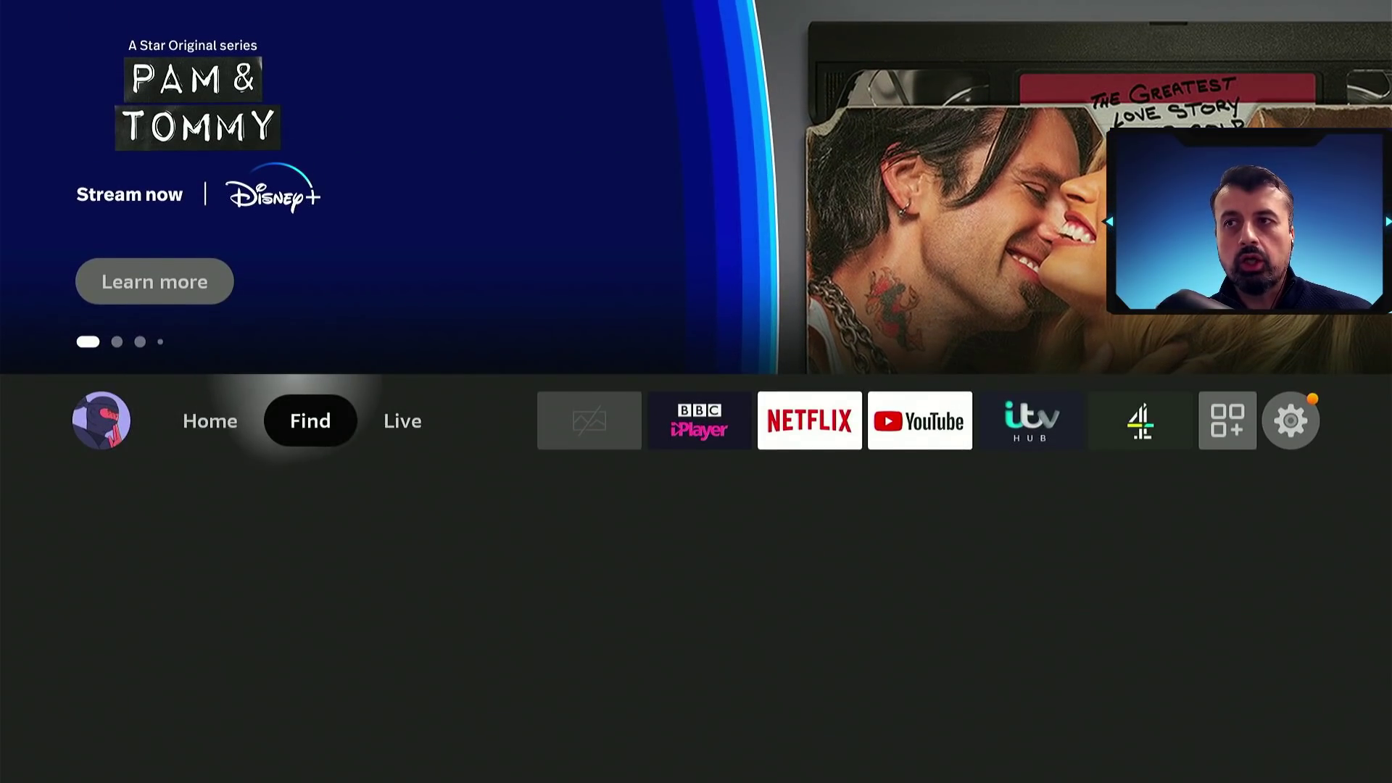
key(Down)
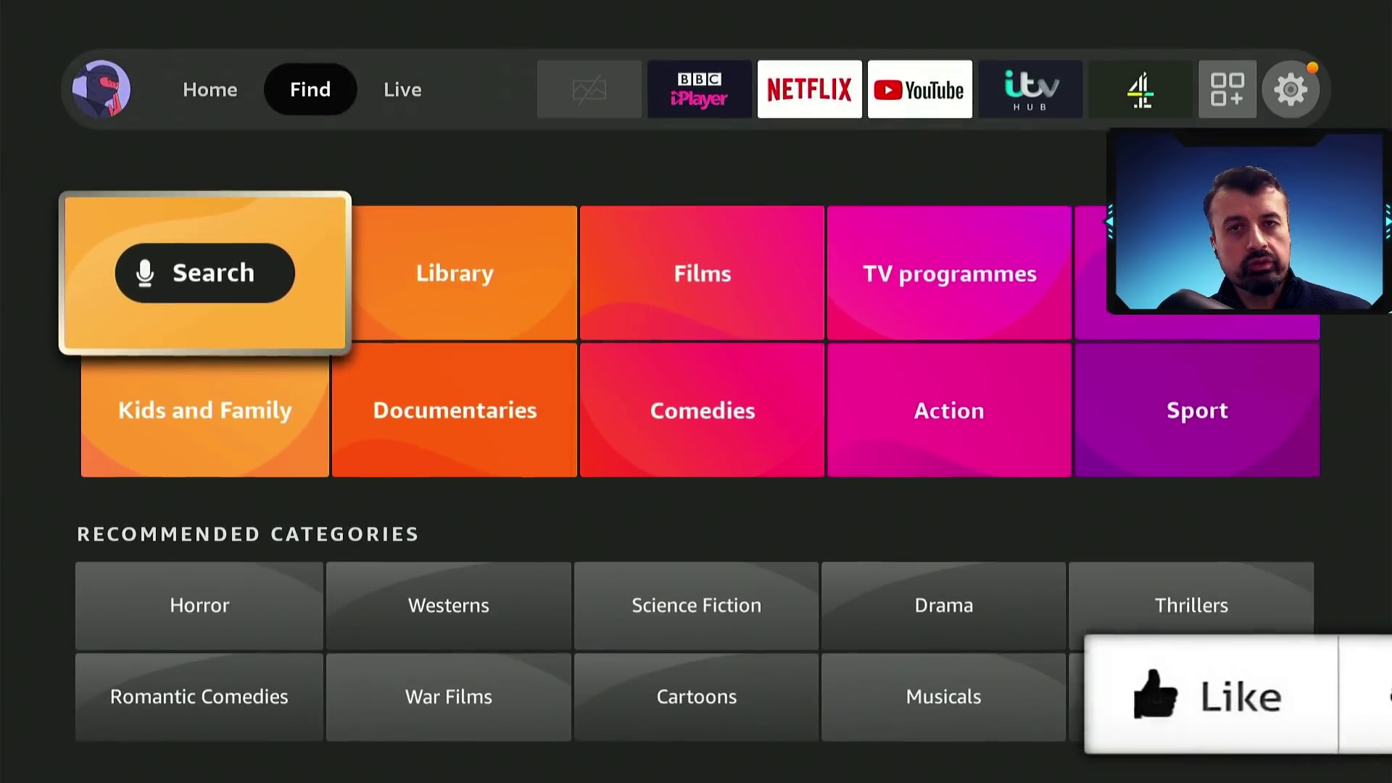
key(Return)
Enter "Do" as the search term.
key(Right)
key(Right)
key(Right)
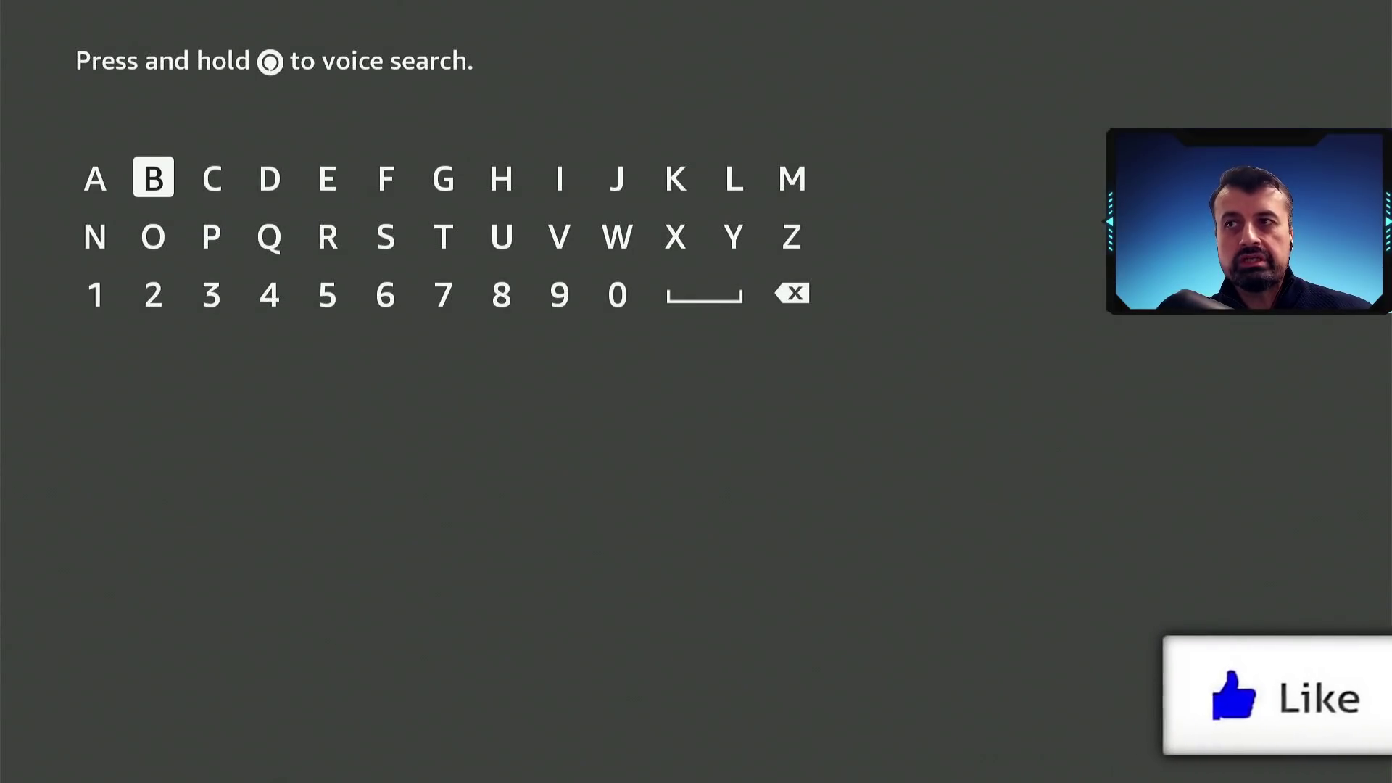
key(Return)
key(Down)
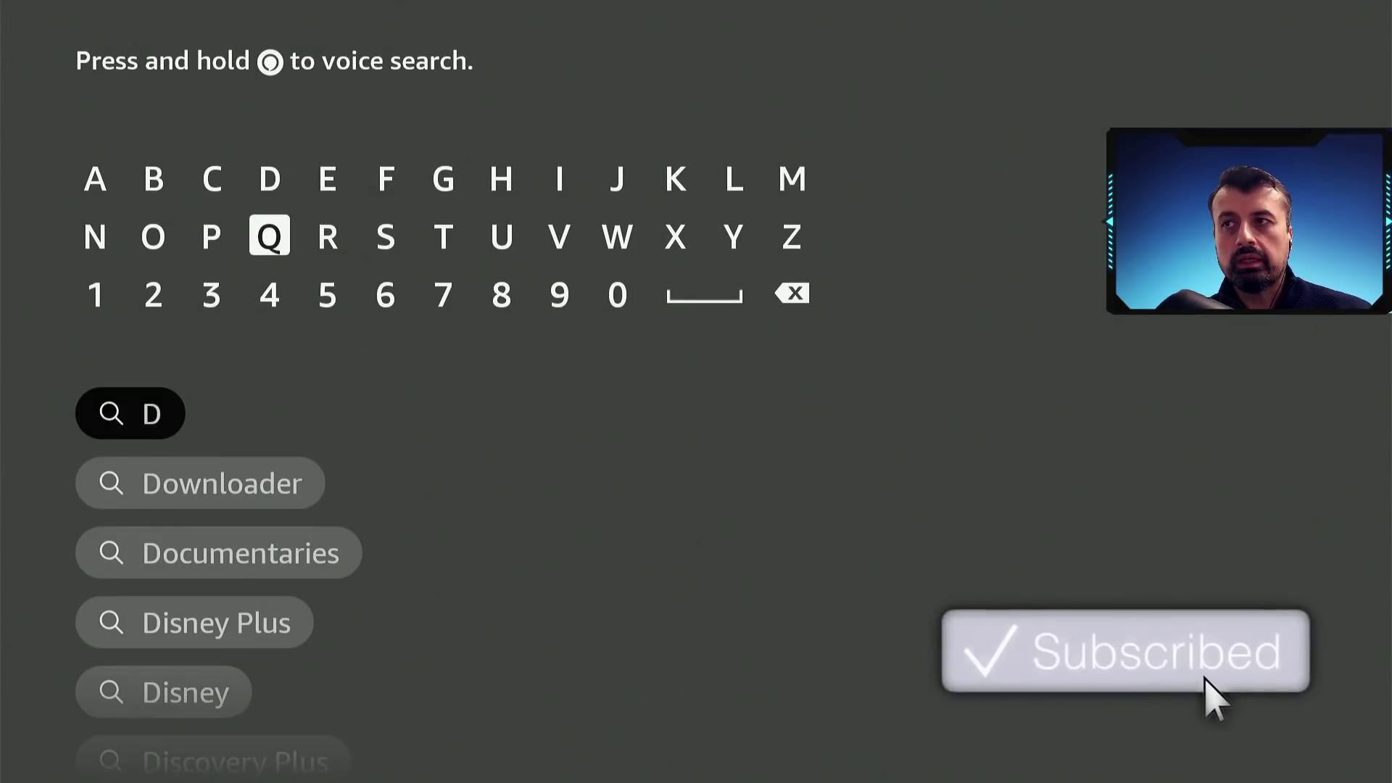
key(Left)
key(Left)
key(Return)
Choose the suggested search "Downloader" and download the Downloader app from its store page.
key(Right)
key(Down)
key(Down)
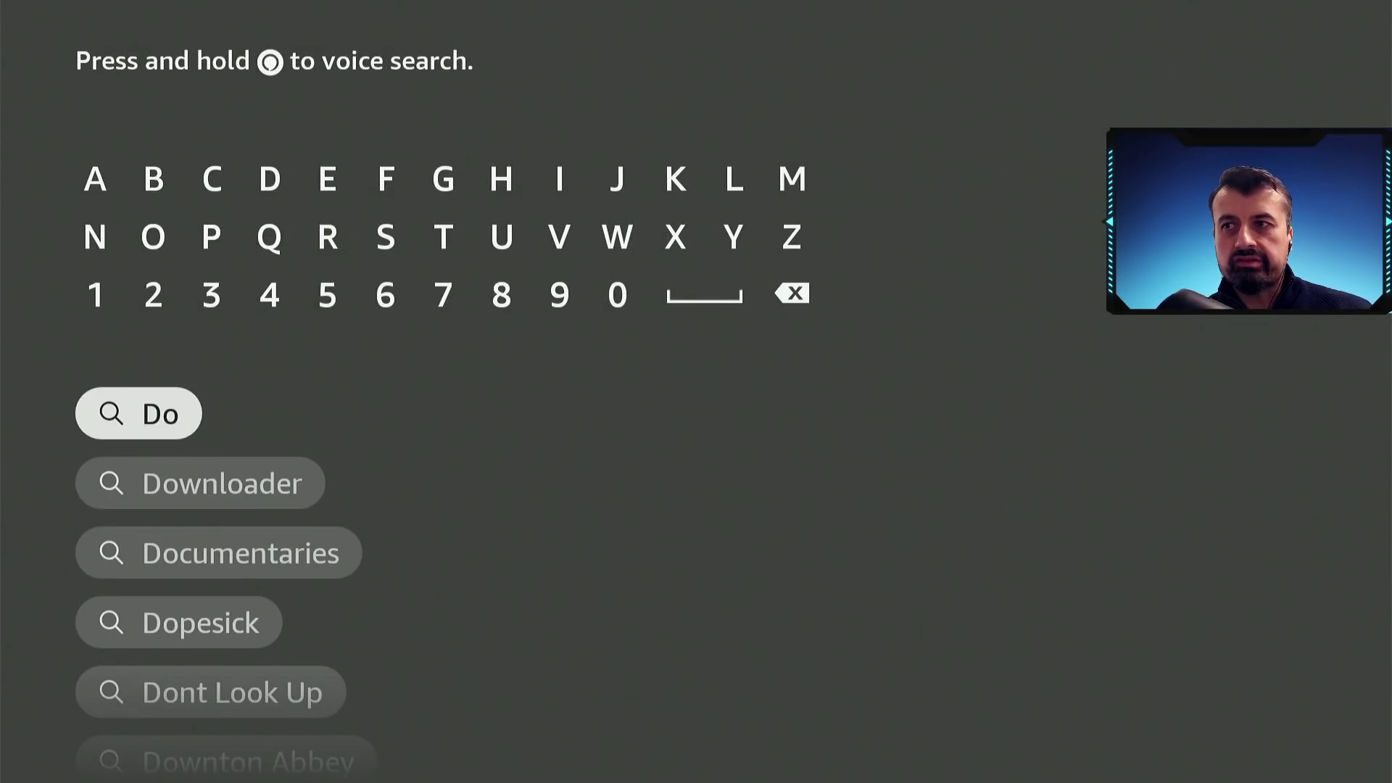
key(Down)
key(Return)
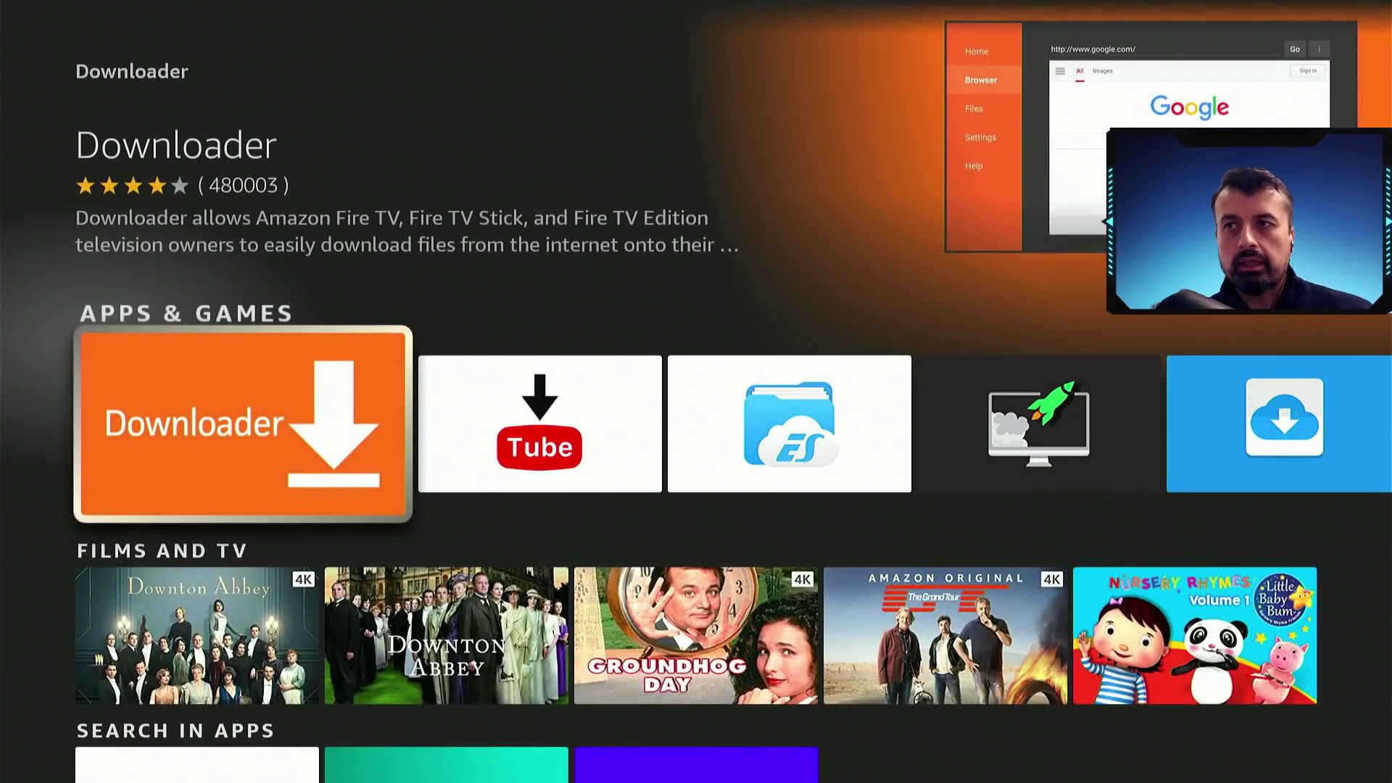
key(Return)
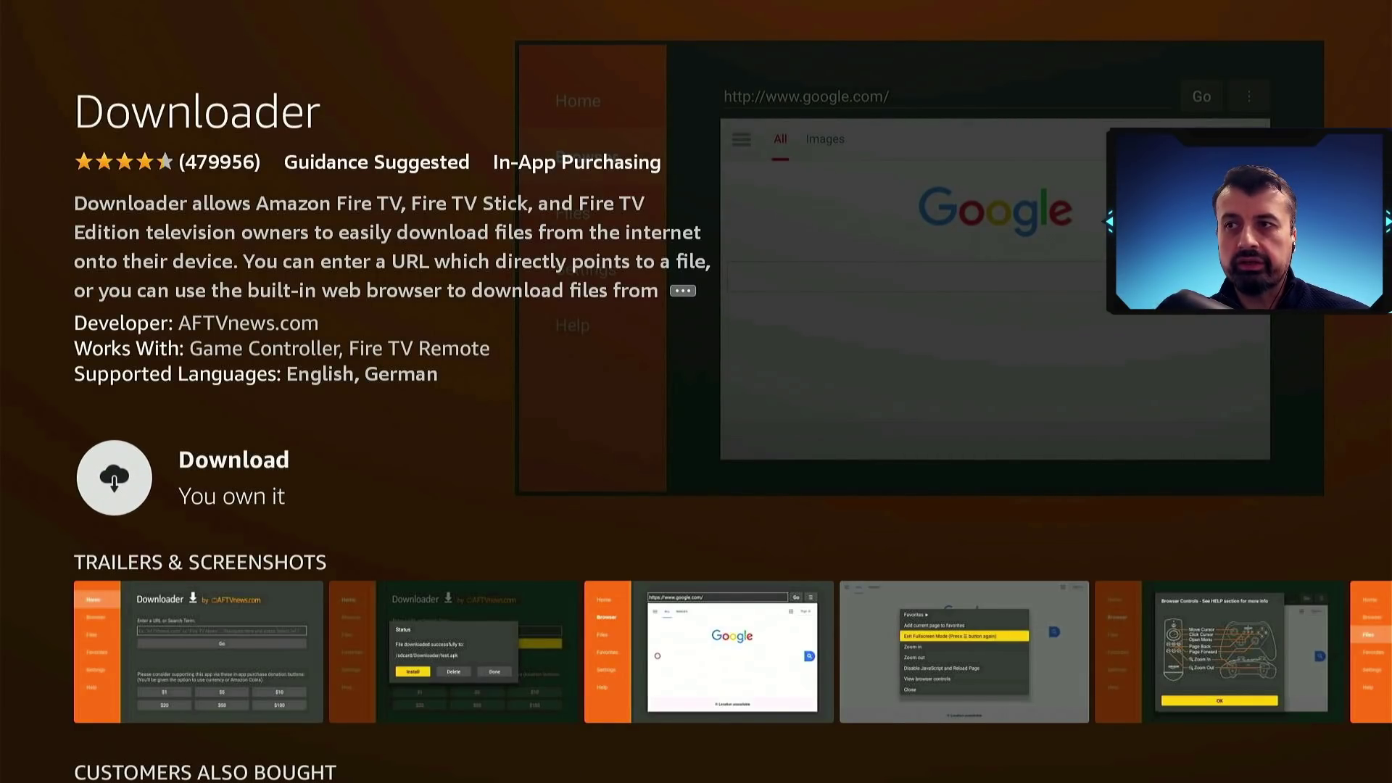
key(Return)
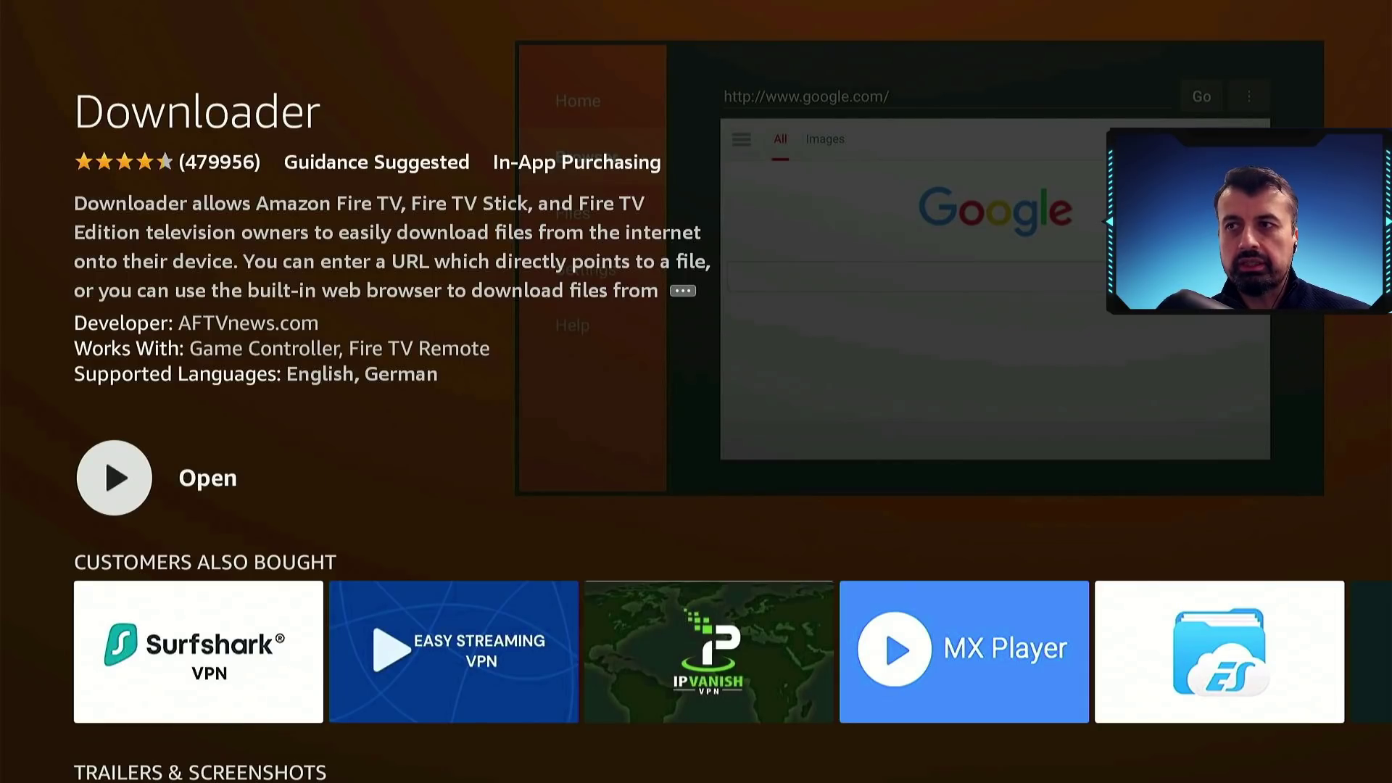
Return to the home screen and go to the device settings.
key(Home)
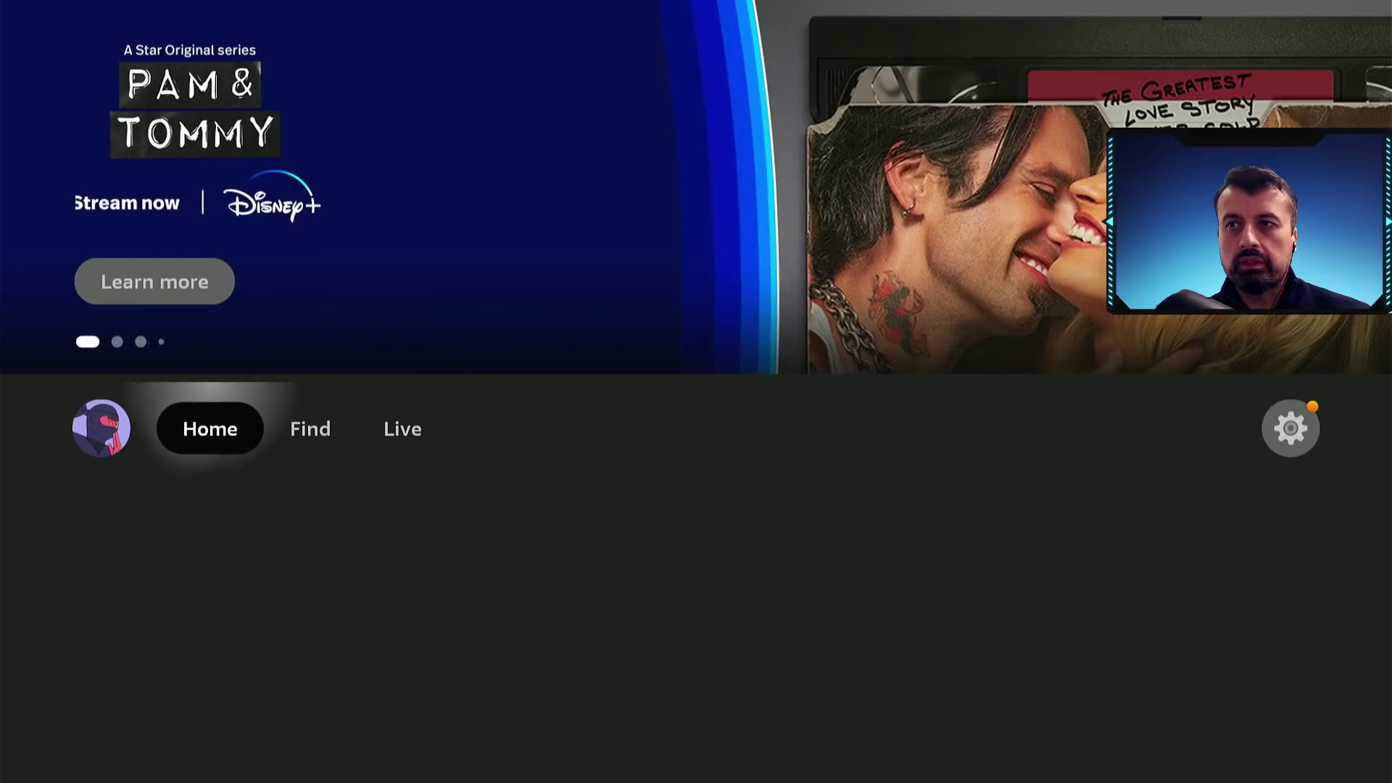
key(Right)
key(Right)
key(Right)
key(Right)
key(Right)
key(Right)
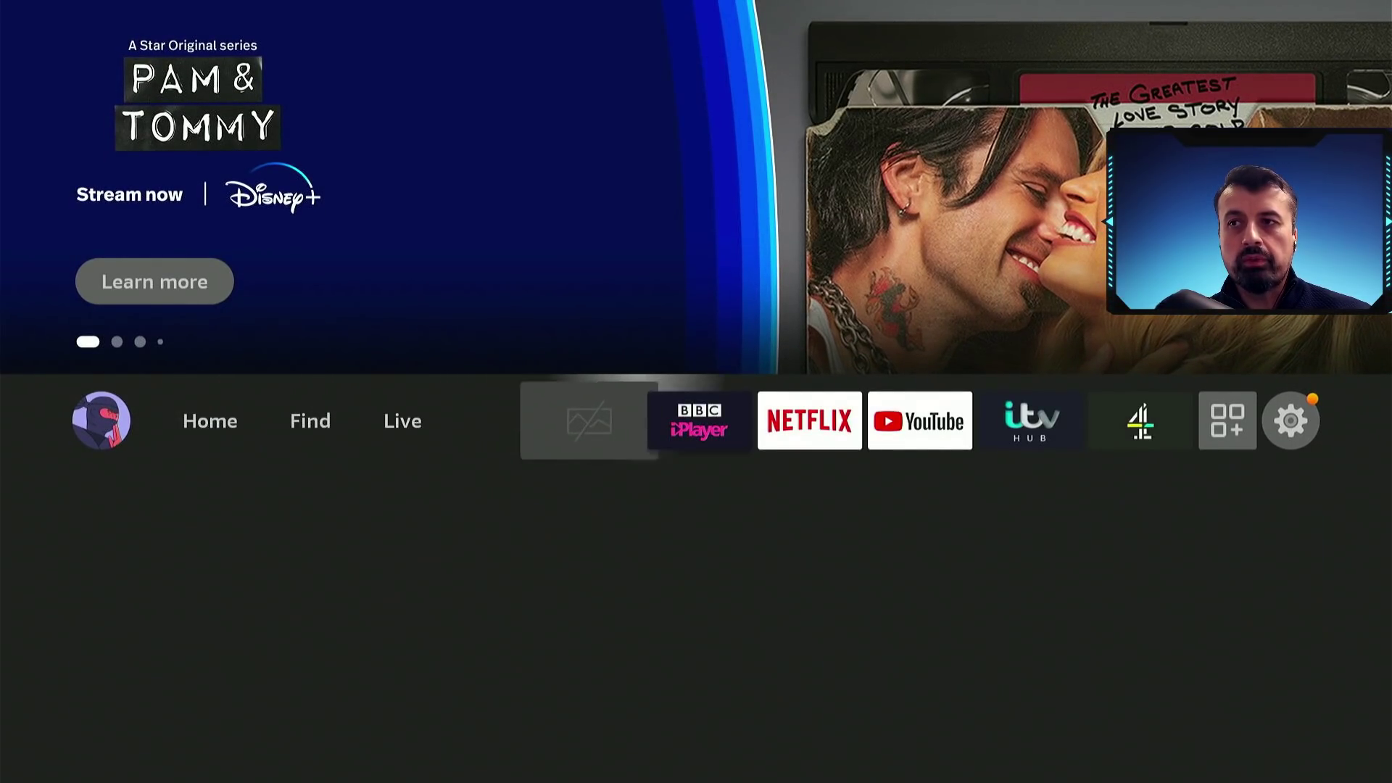
key(Right)
key(Right)
key(Right)
key(Right)
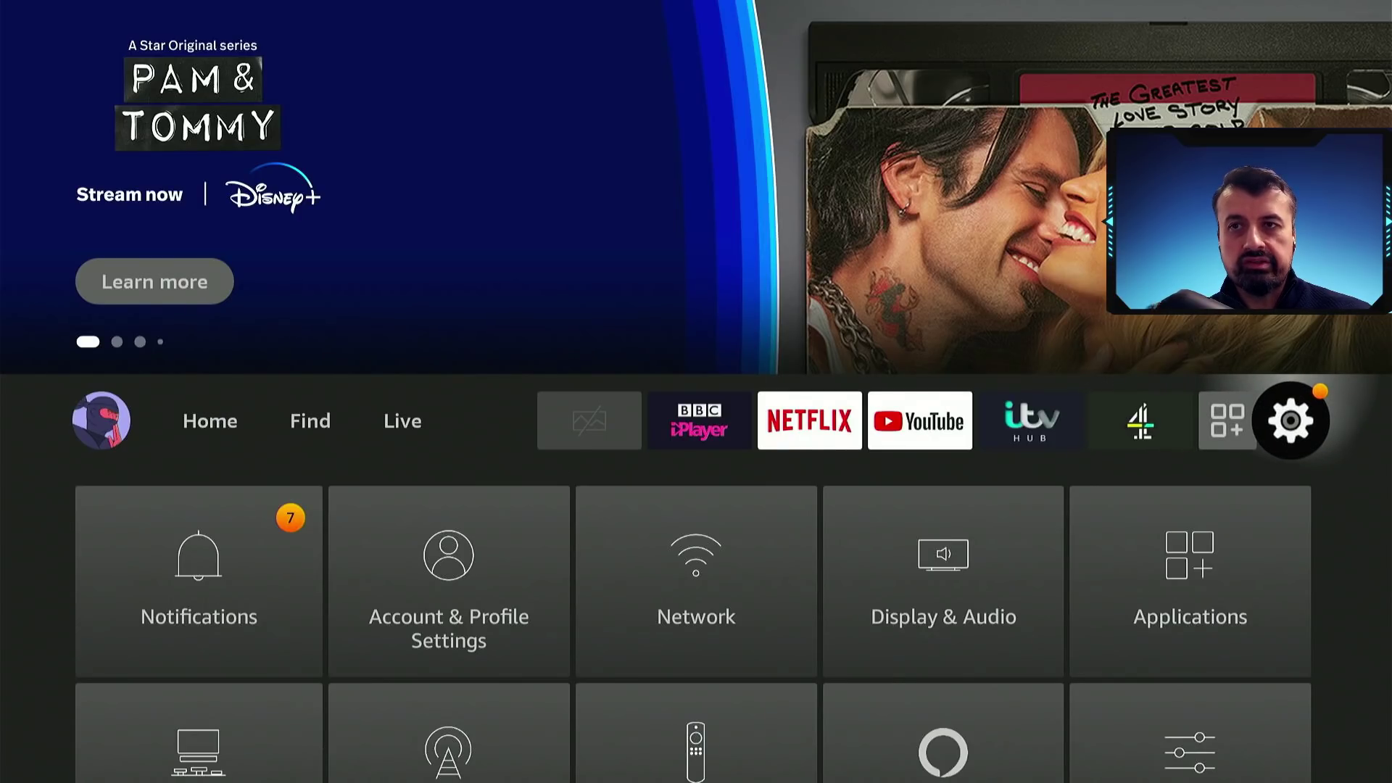
Open the Developer Options in the My Fire TV settings.
key(Down)
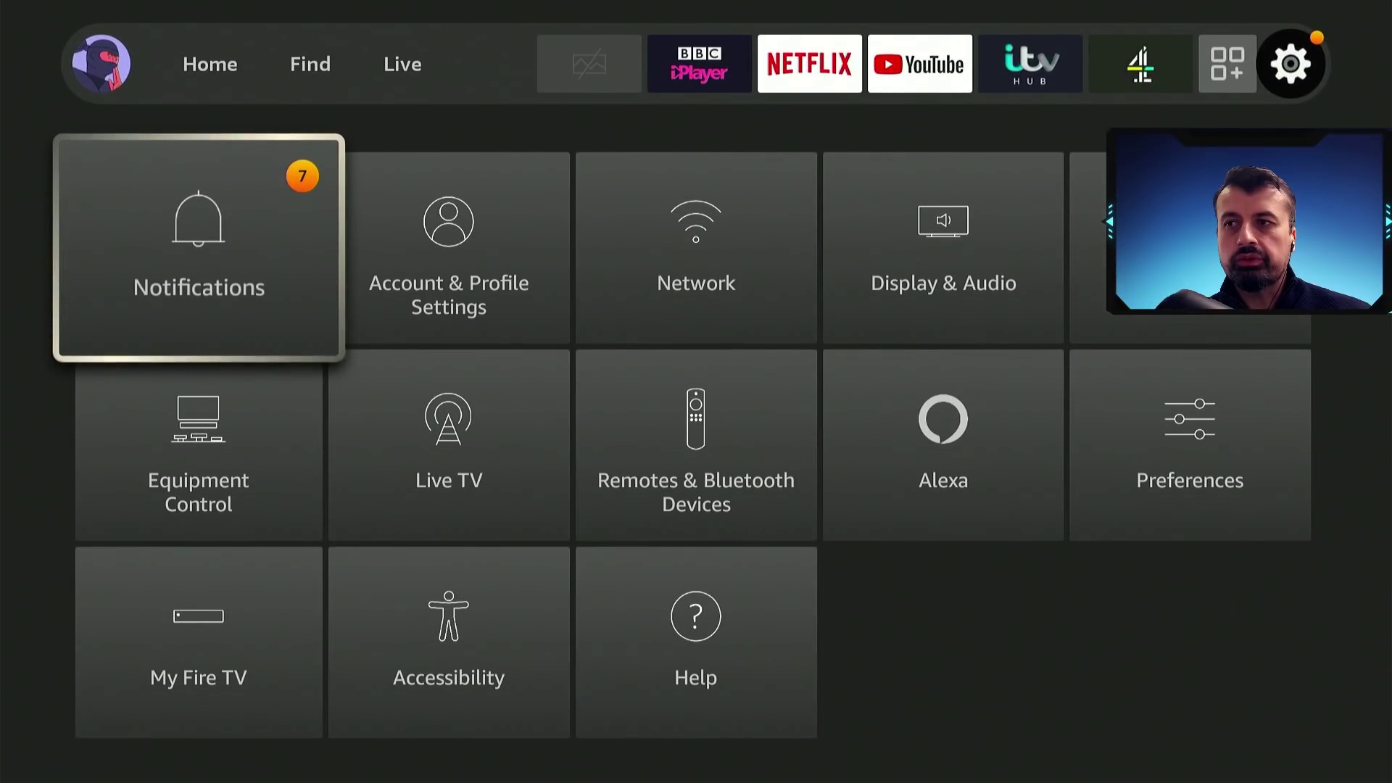
key(Down)
key(Down)
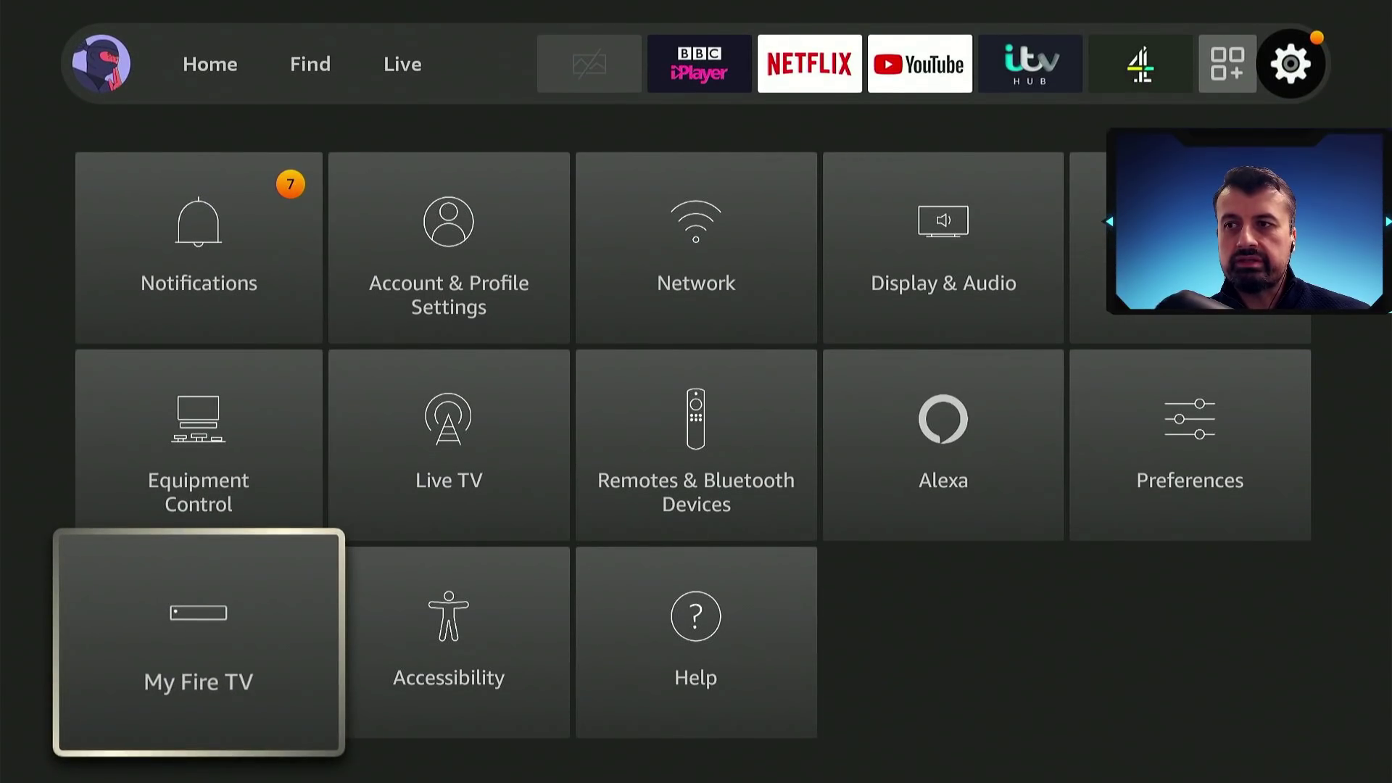
key(Return)
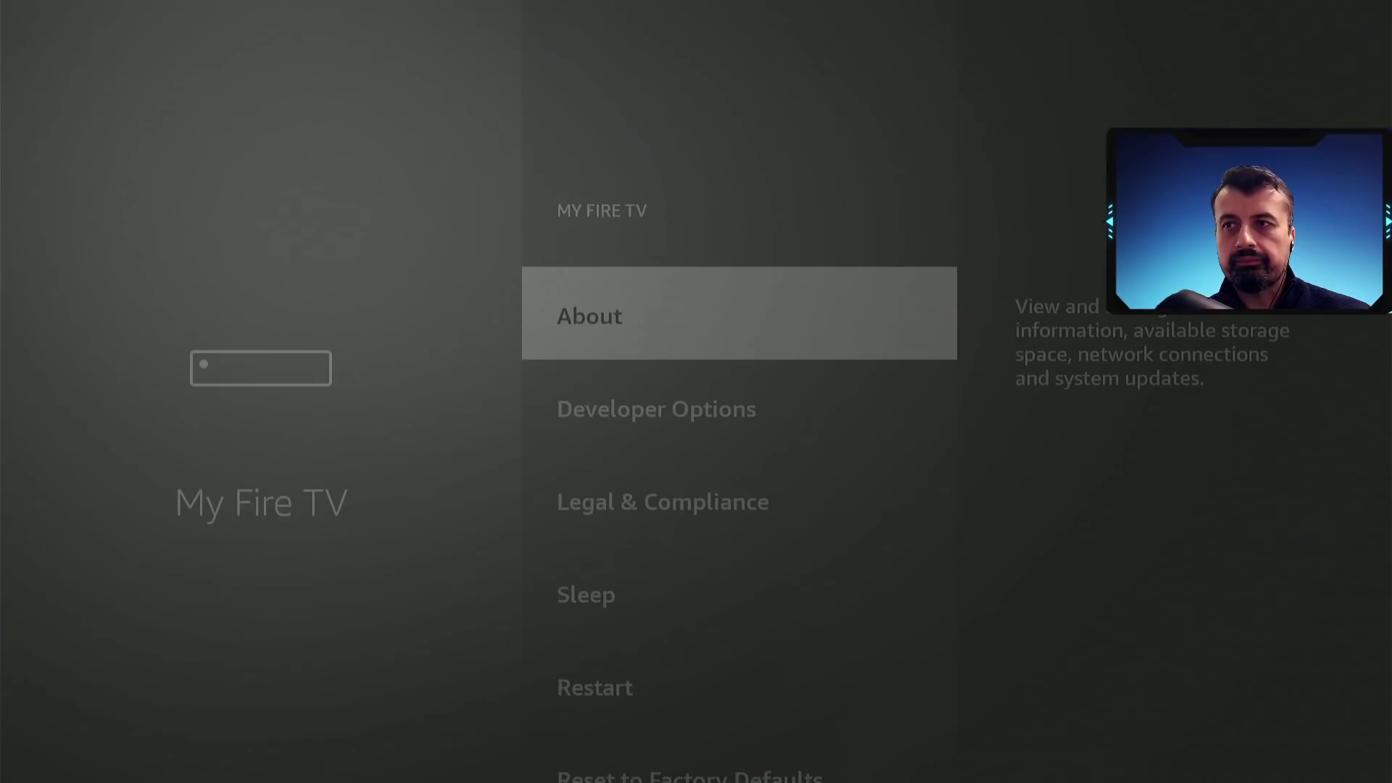
key(Down)
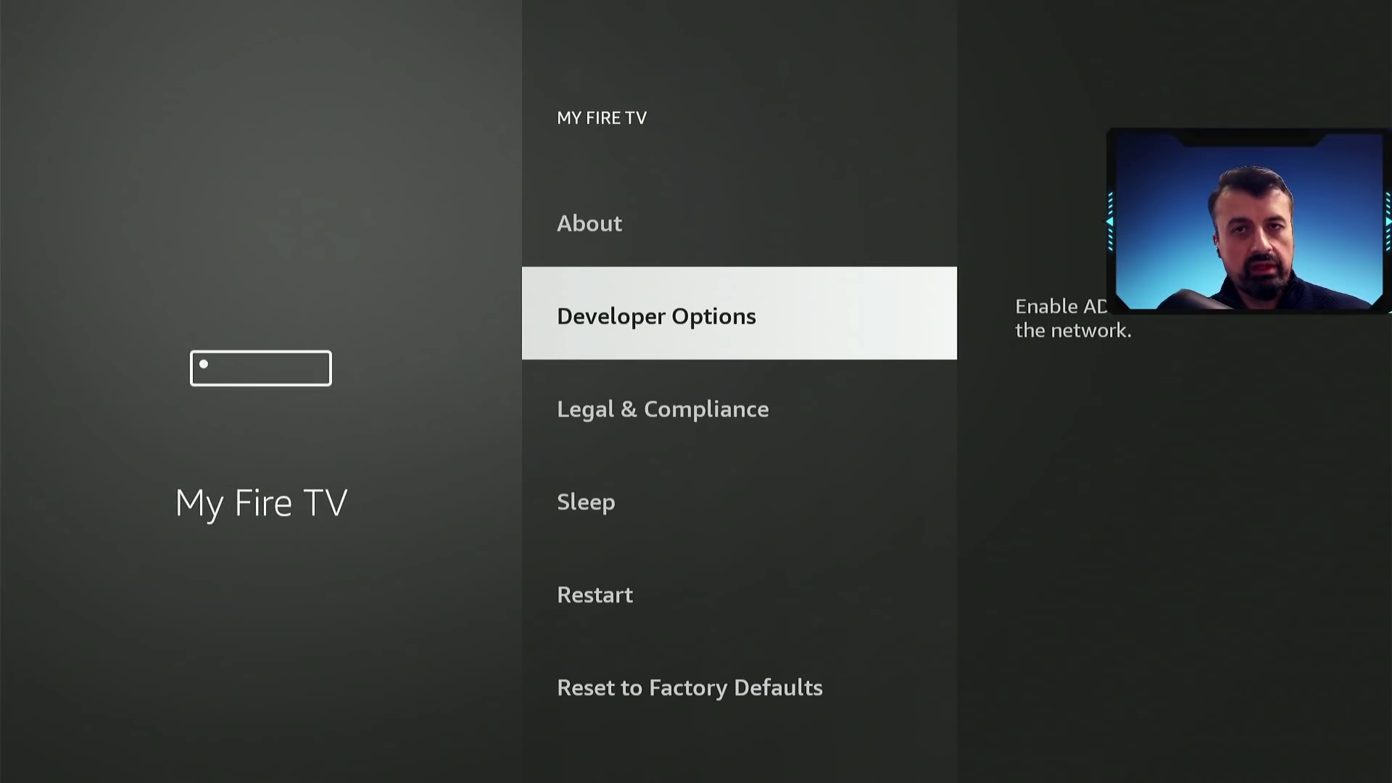
key(Return)
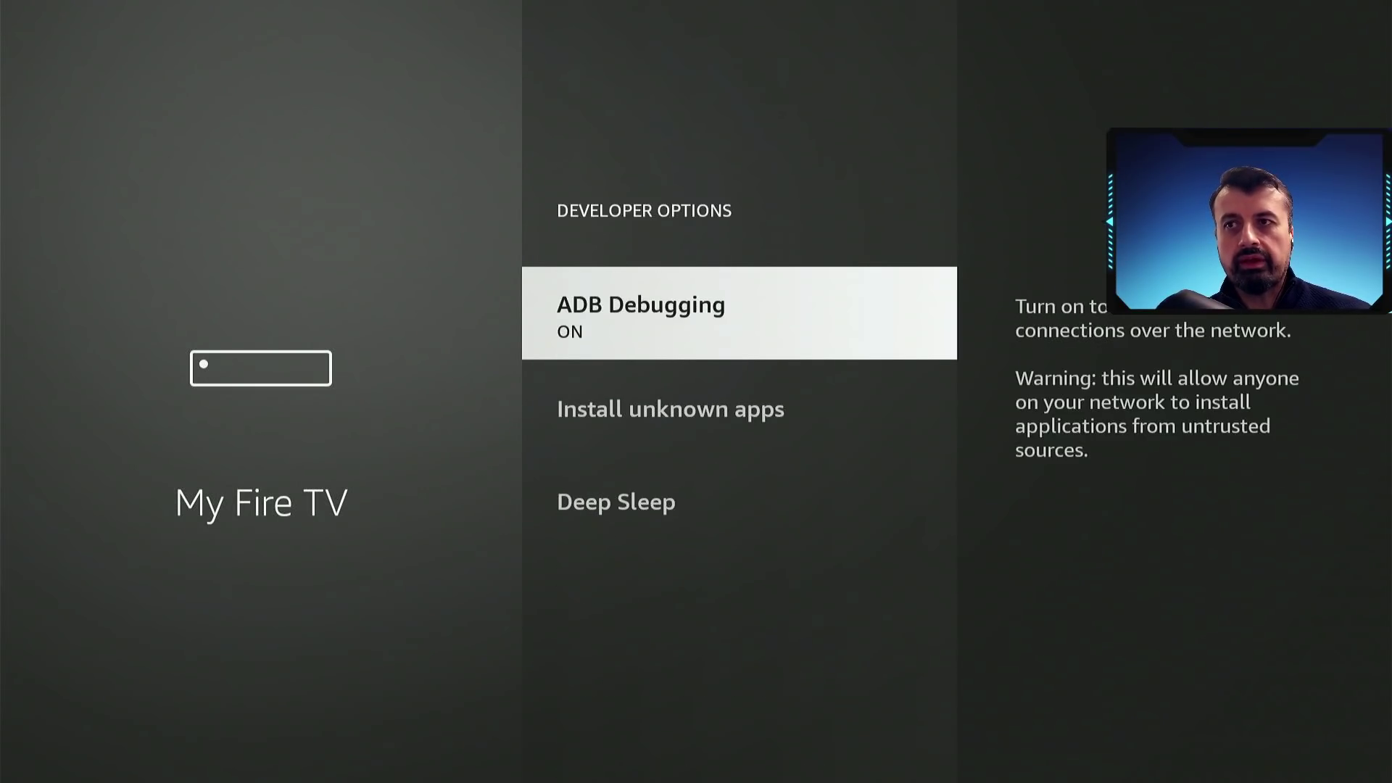
Turn on Install unknown apps for Downloader.
key(Down)
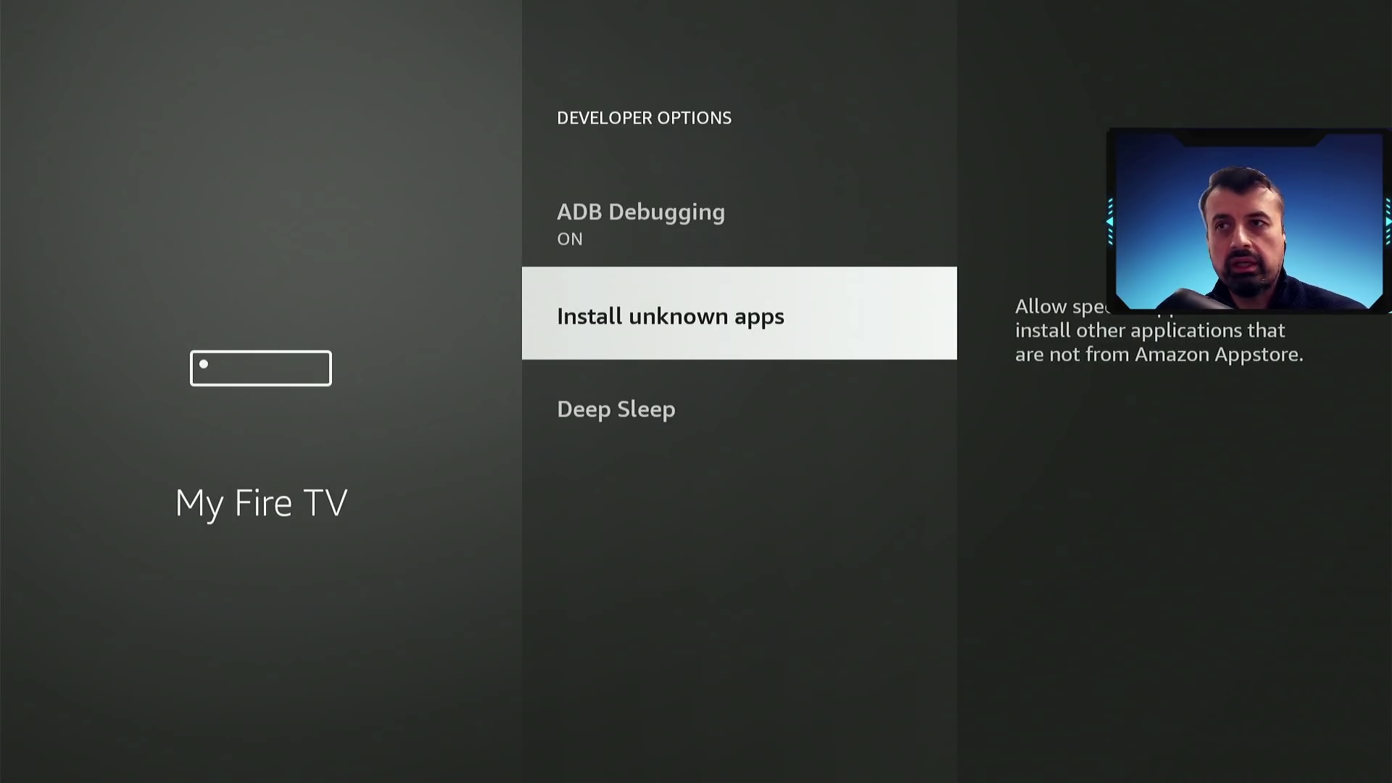
key(Return)
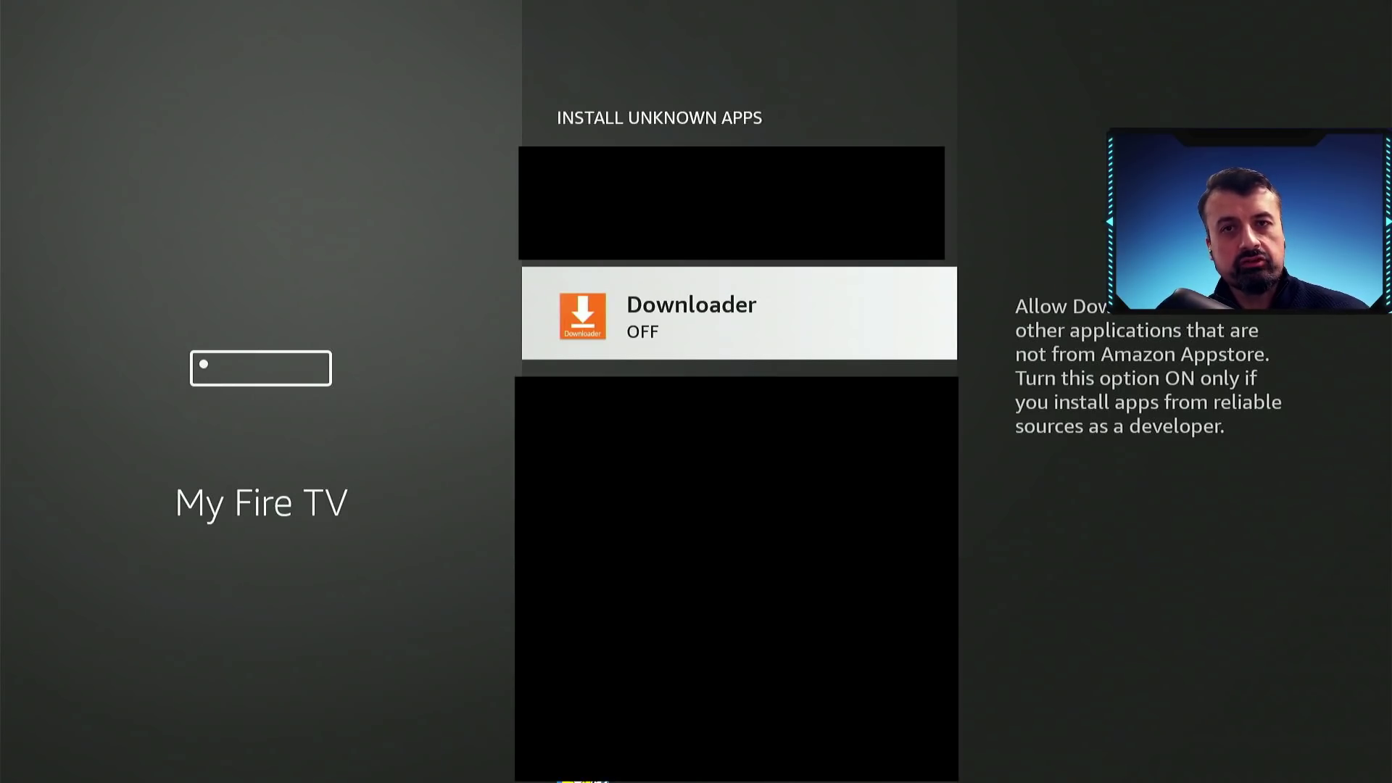
key(Return)
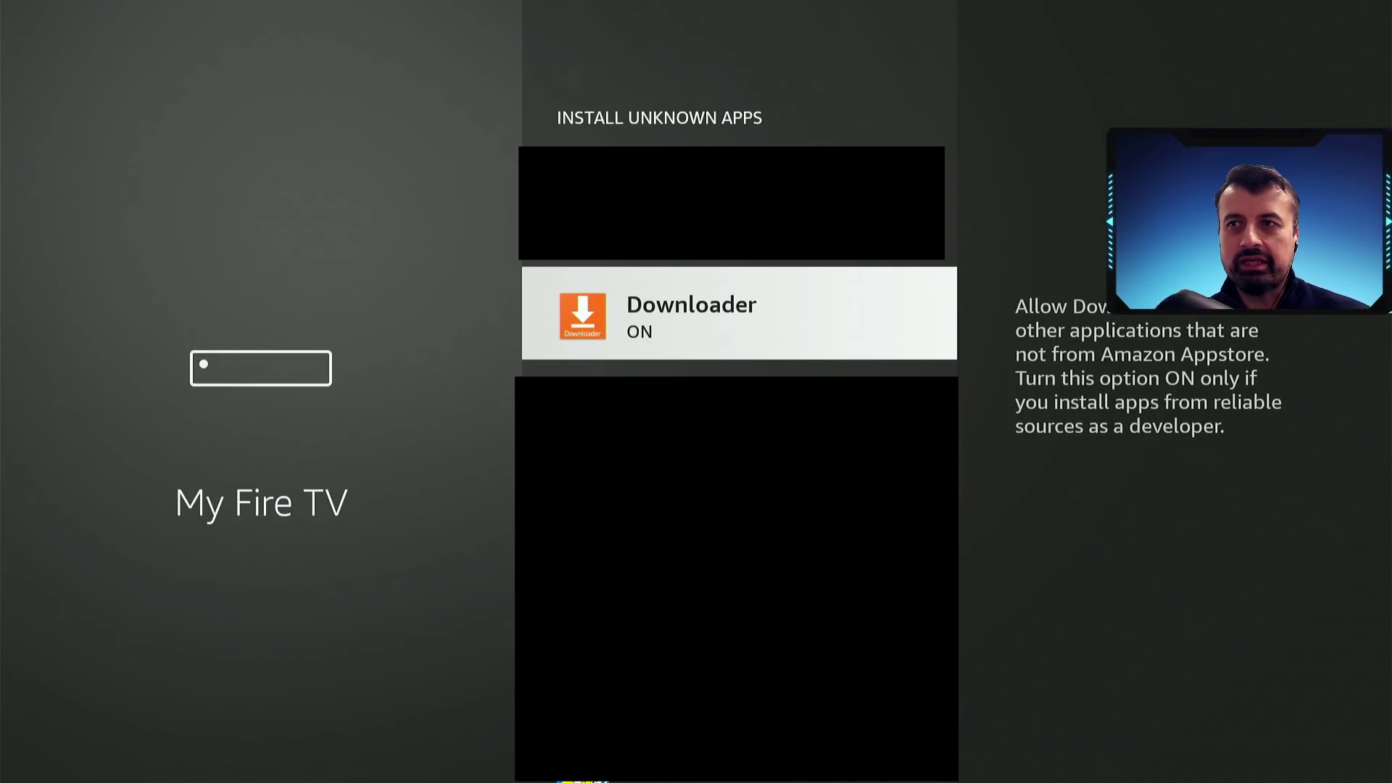
Launch Downloader from the recently used apps, allow access to photos, media and files, and dismiss the Quick Start Guide.
key(Home)
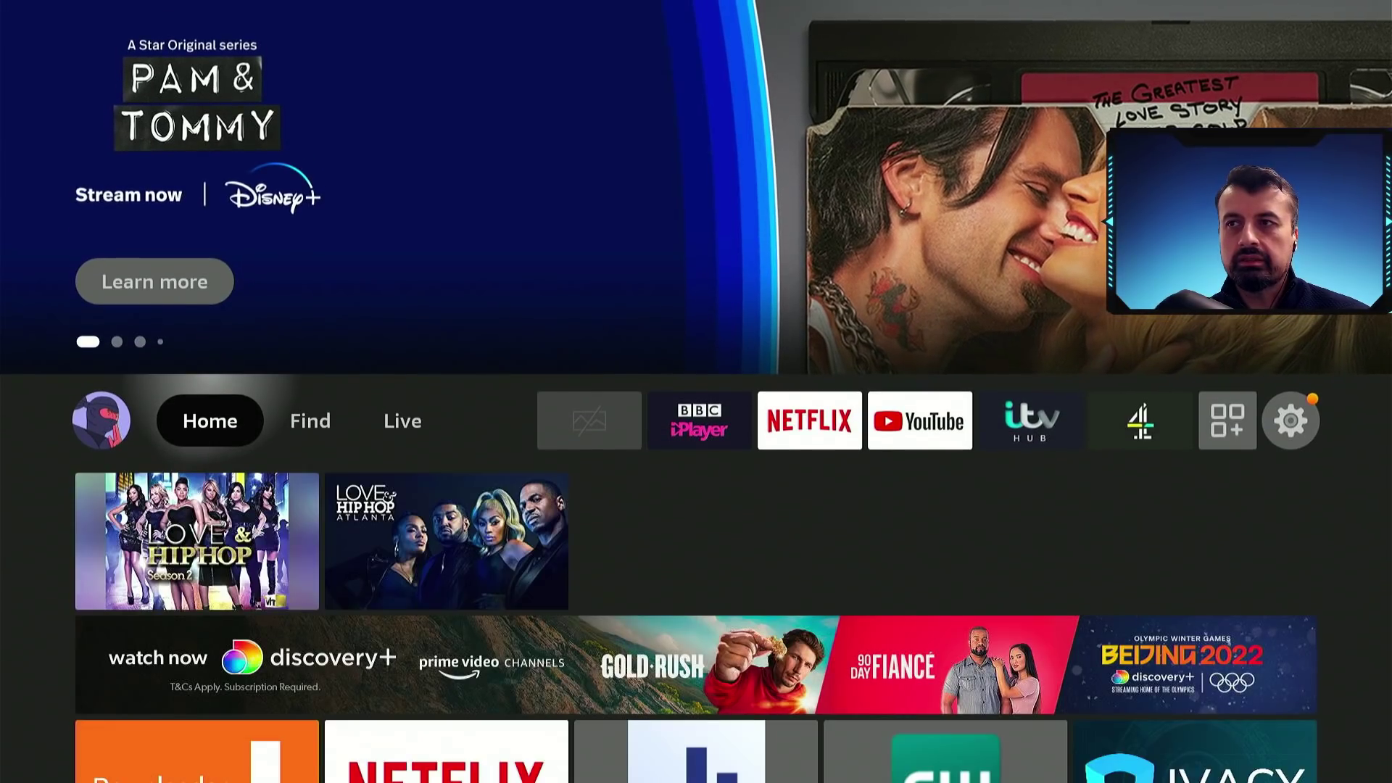
key(Down)
key(Down)
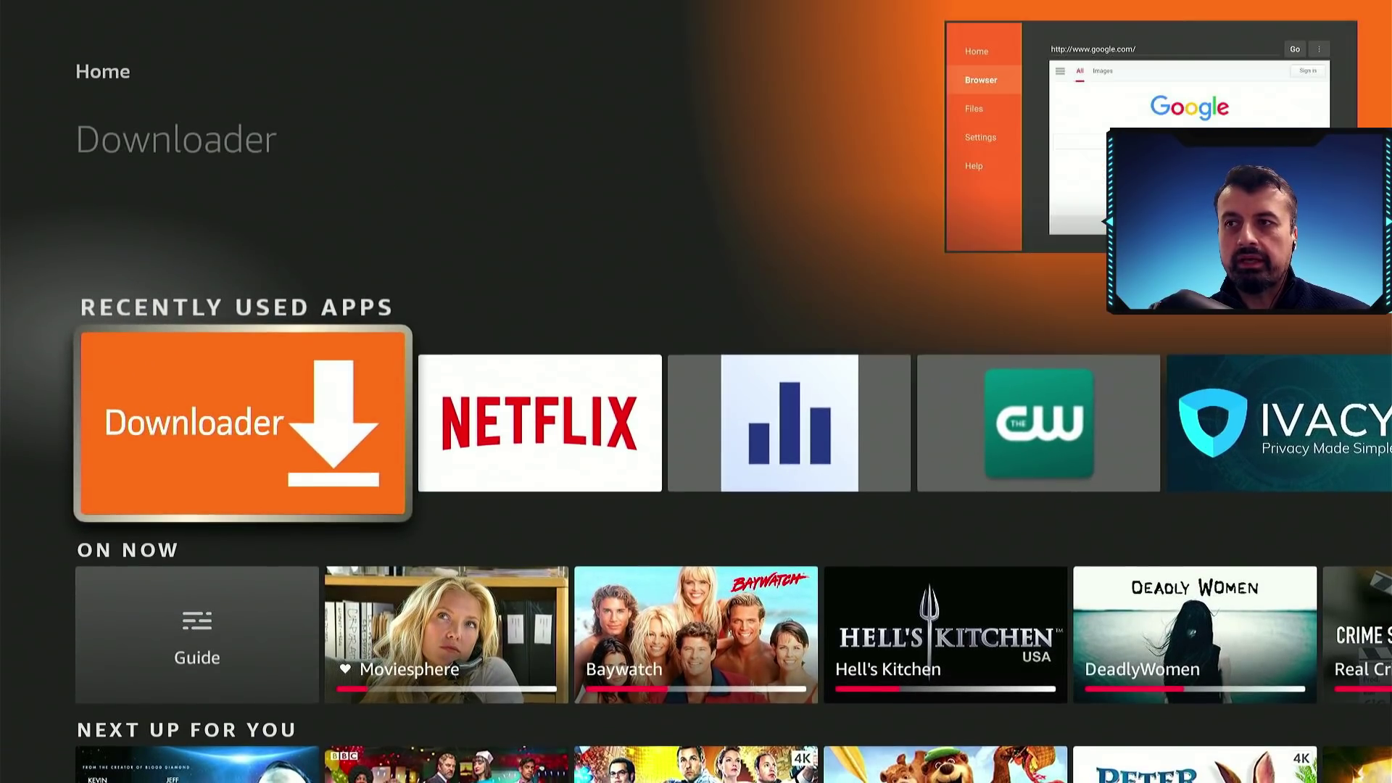
key(Return)
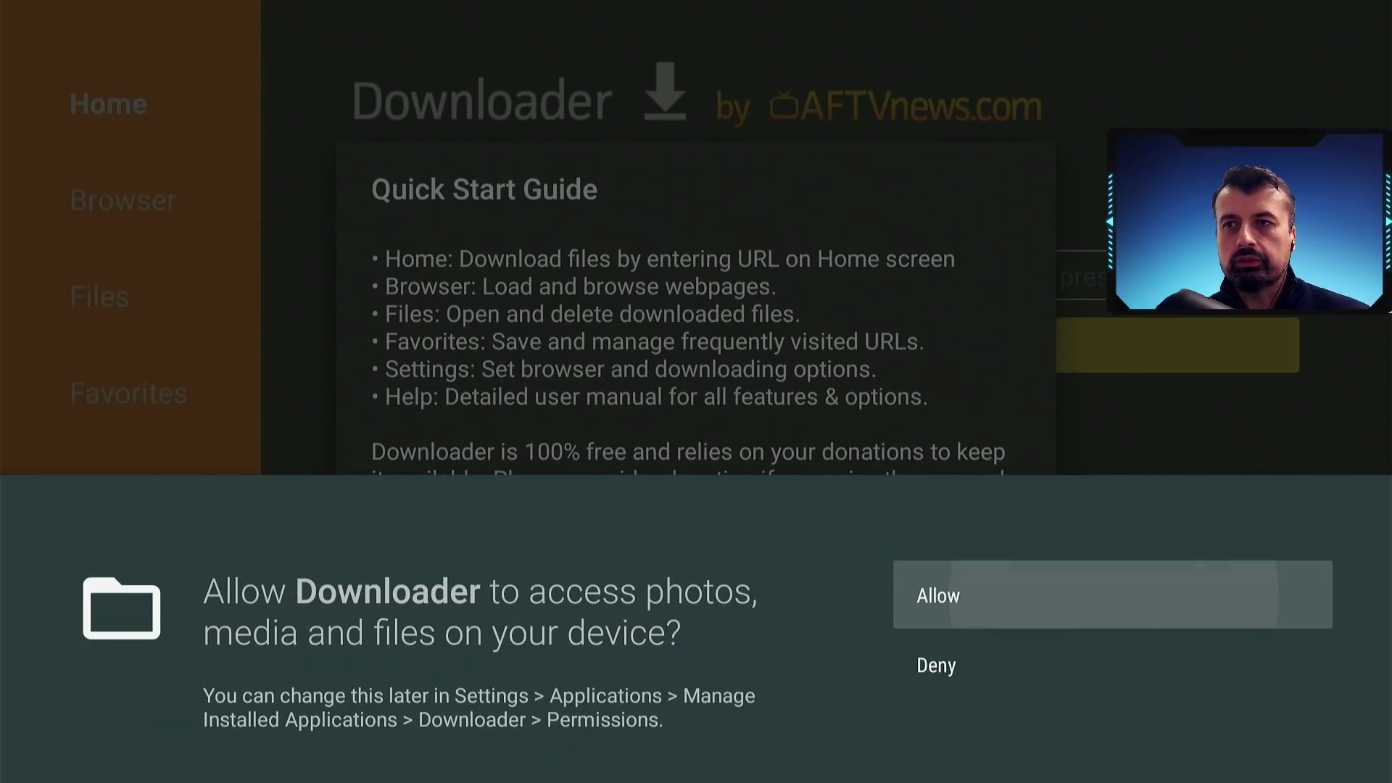
key(Return)
key(Return)
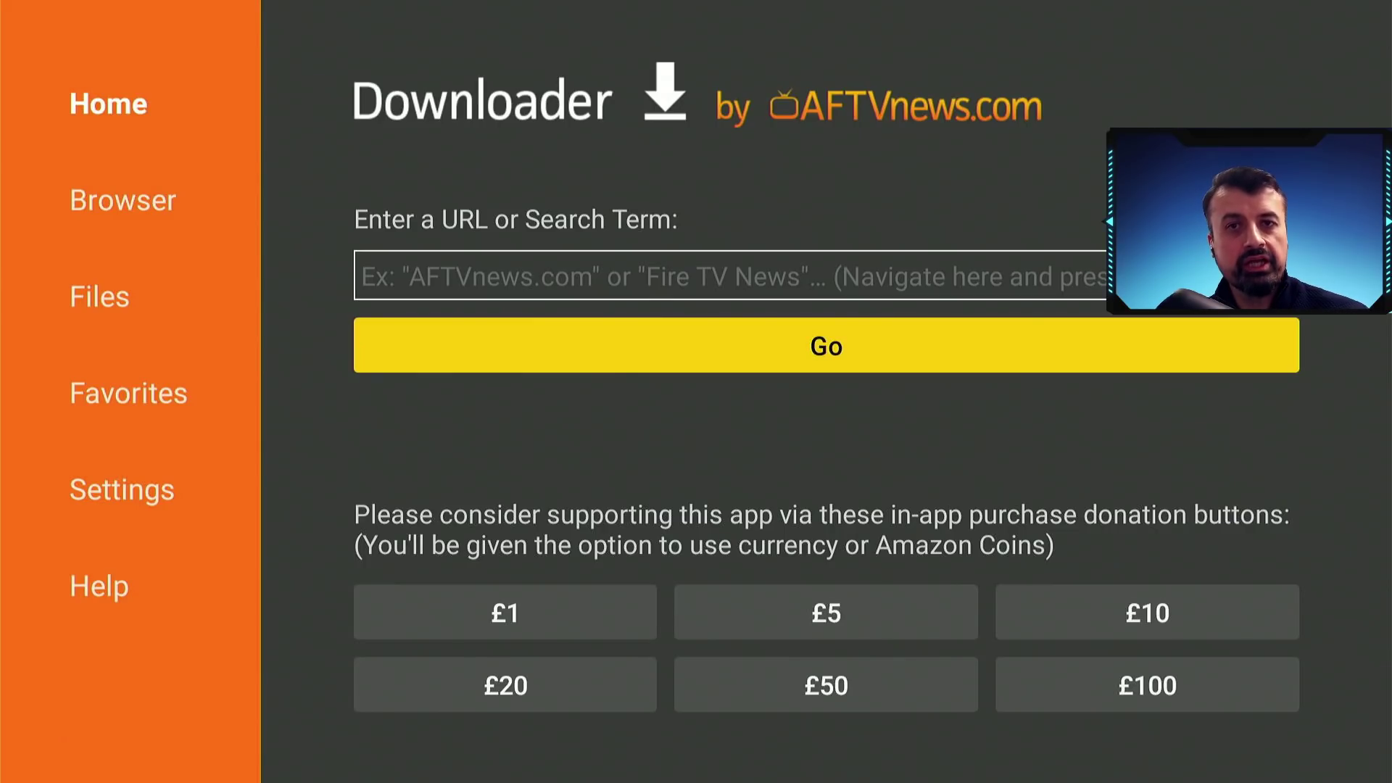
Enter the code 816729 as Downloader's URL or search term and load its page.
key(Up)
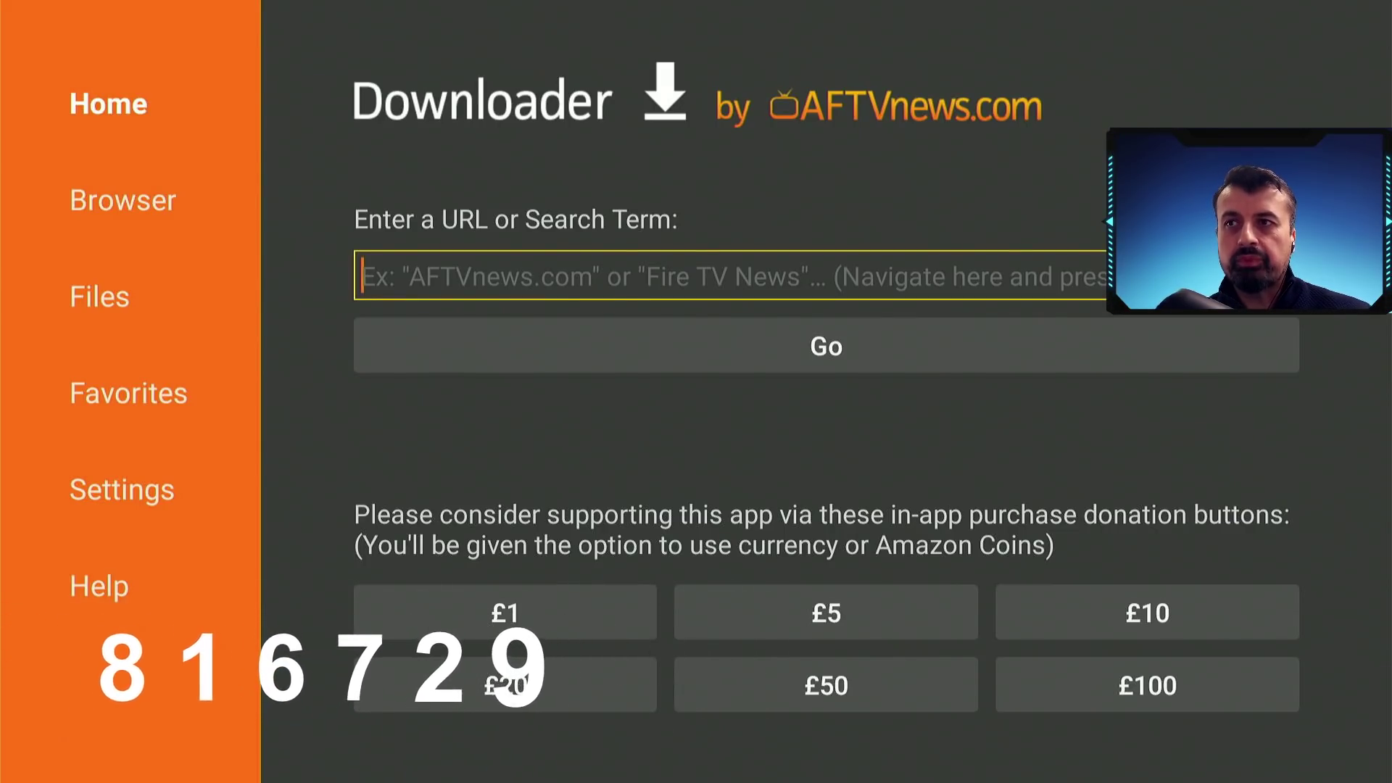
key(Return)
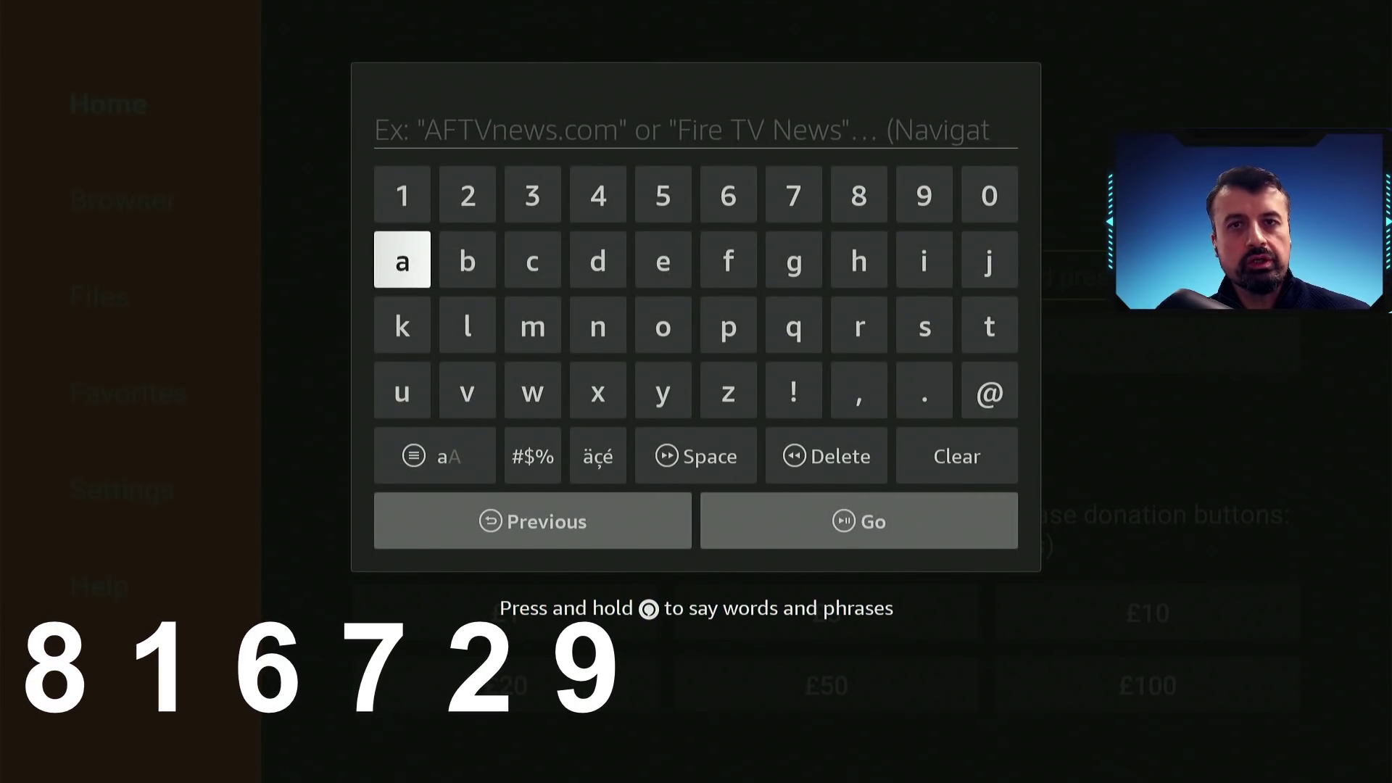
key(Up)
key(Left)
key(Left)
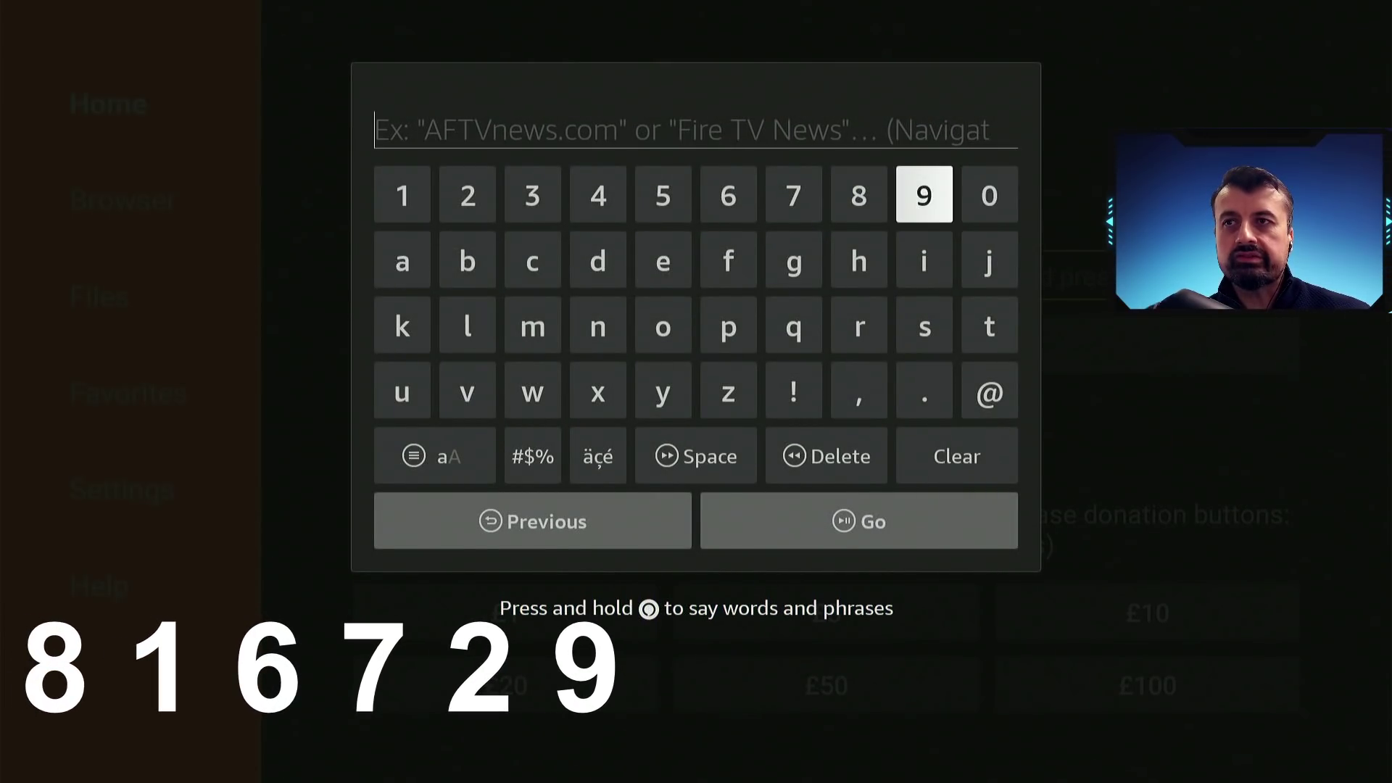
key(Left)
text(816)
key(Right)
key(Right)
text(7)
key(Left)
key(Left)
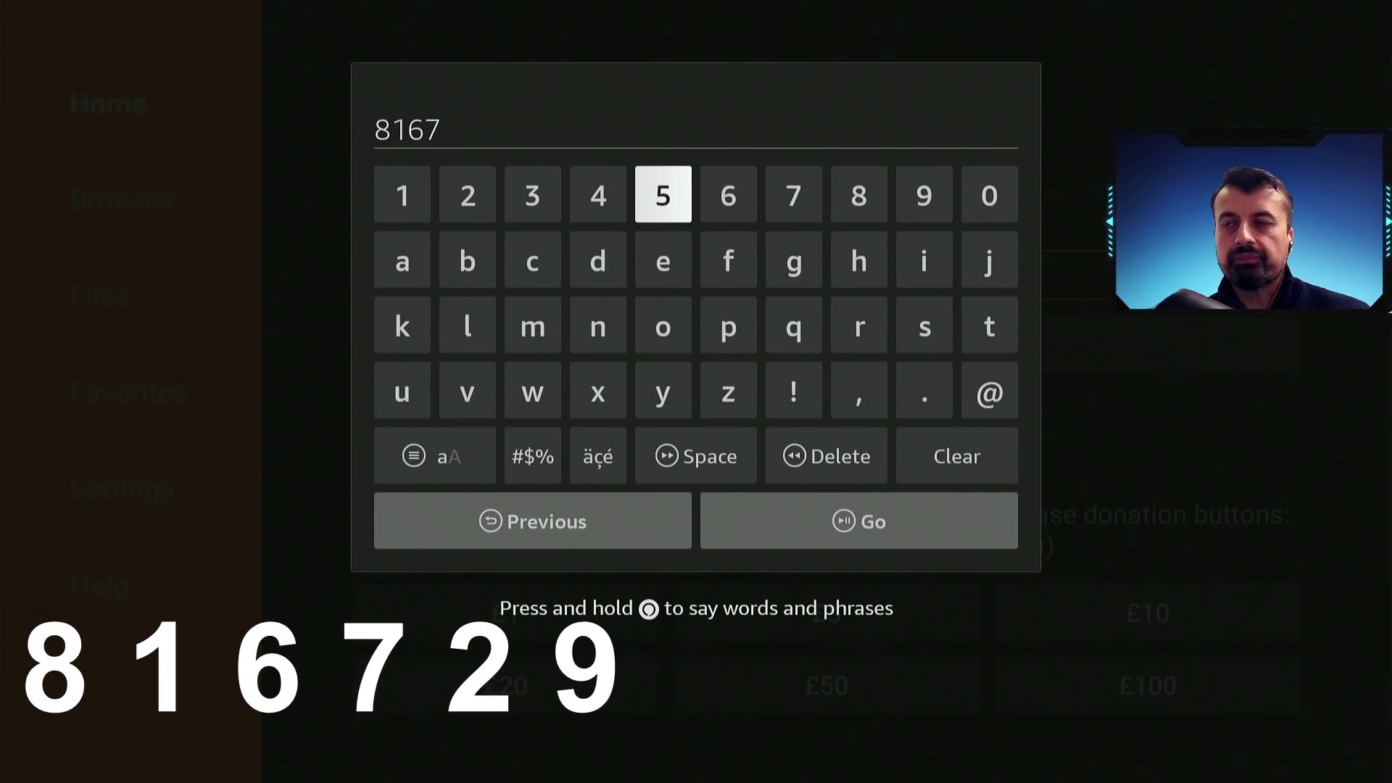
key(Left)
text(29)
key(Down)
key(Down)
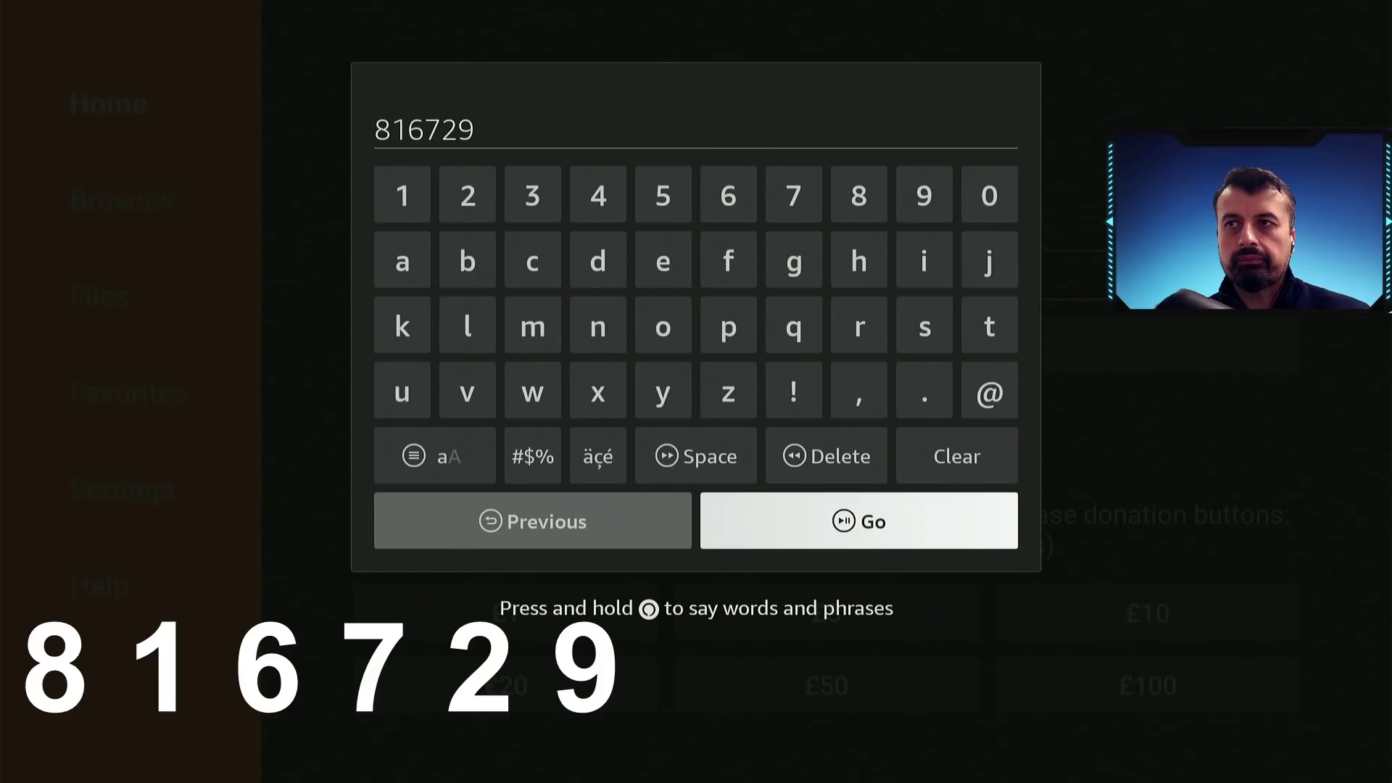
key(Return)
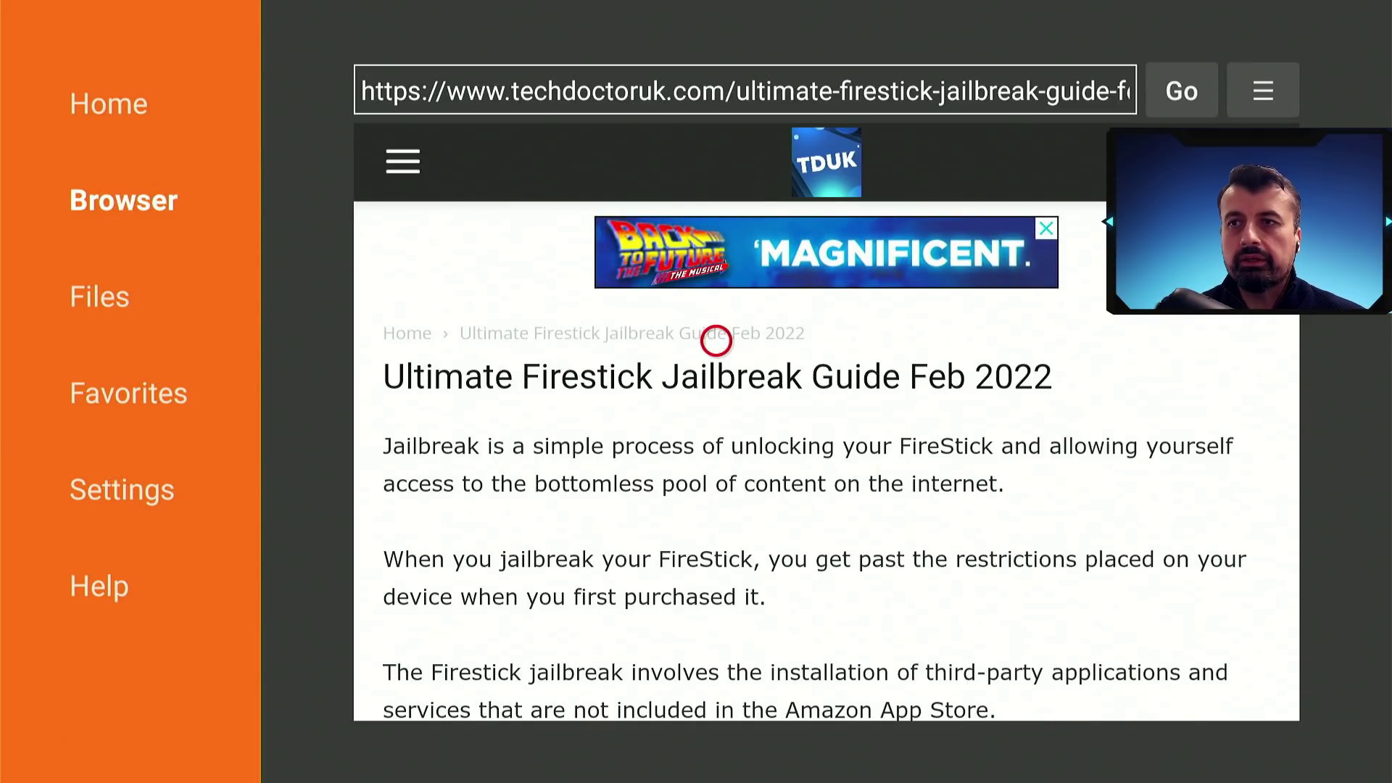
Open the Ultimate App Store 2022 link under Software Needed near the end of the jailbreak guide page.
scroll(716, 693, down, 5)
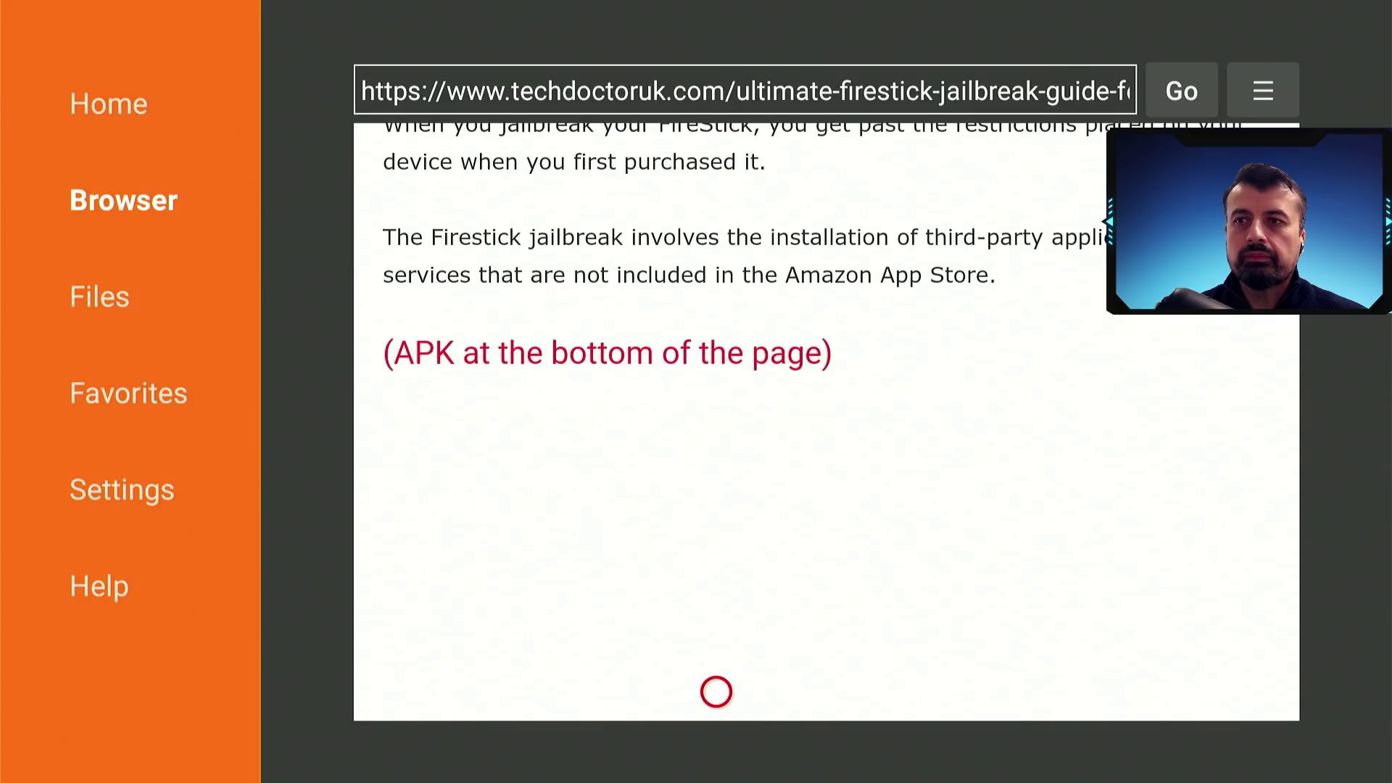
scroll(717, 692, down, 15)
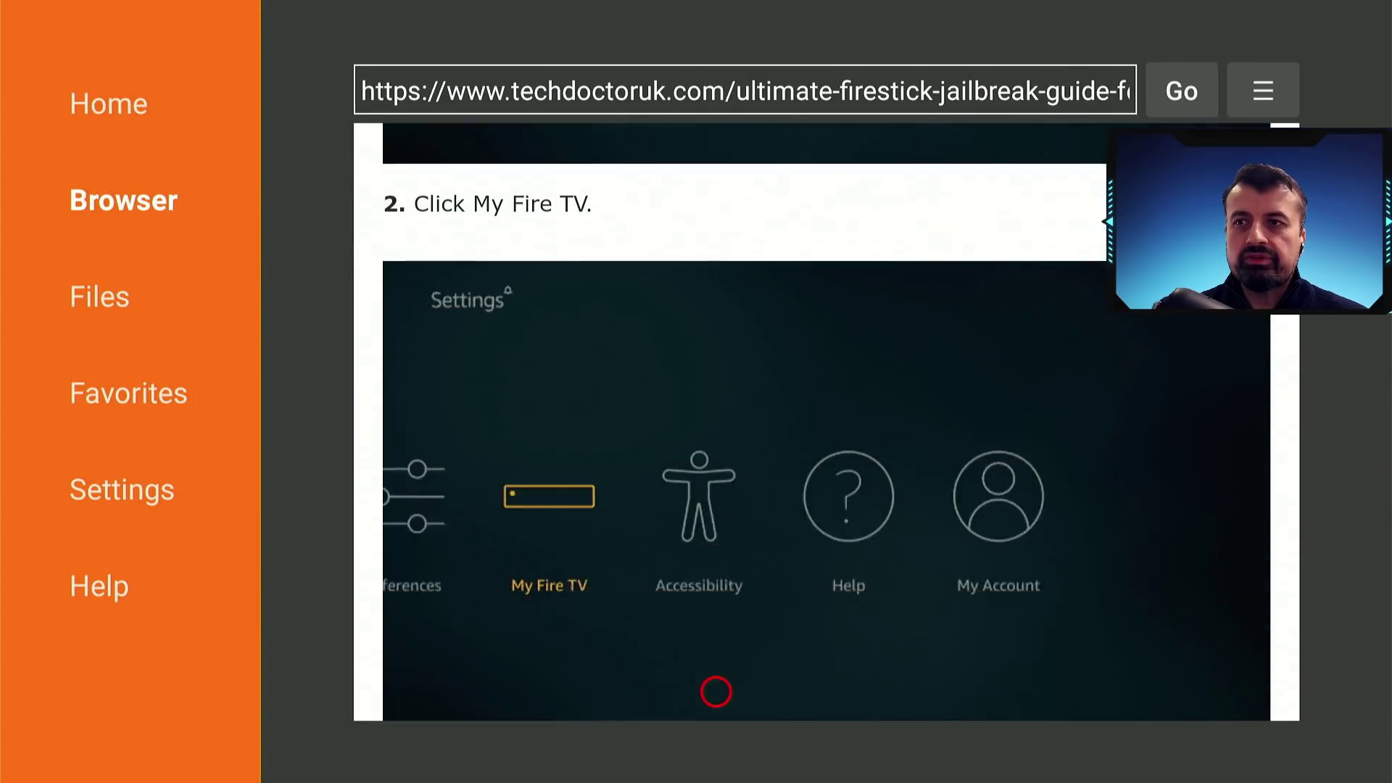
scroll(716, 692, down, 10)
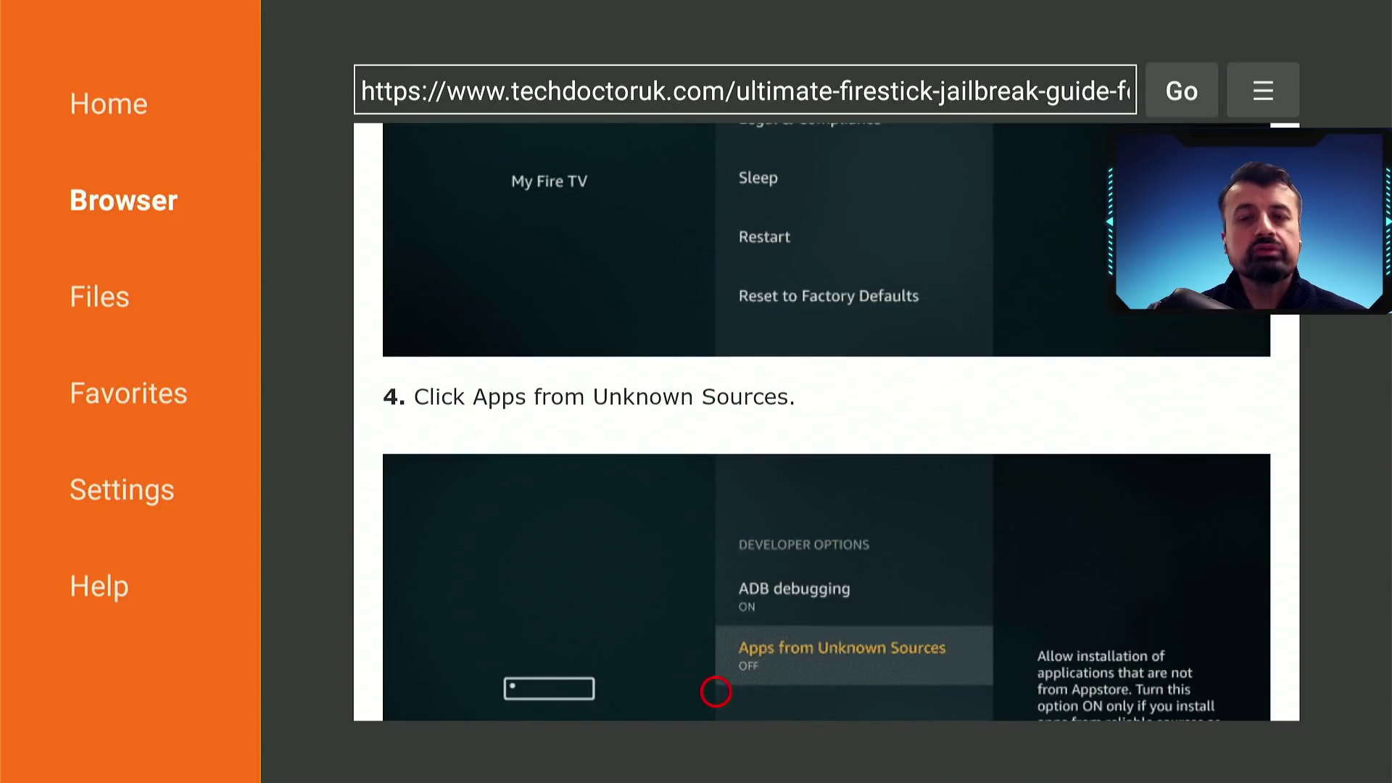
scroll(717, 692, down, 20)
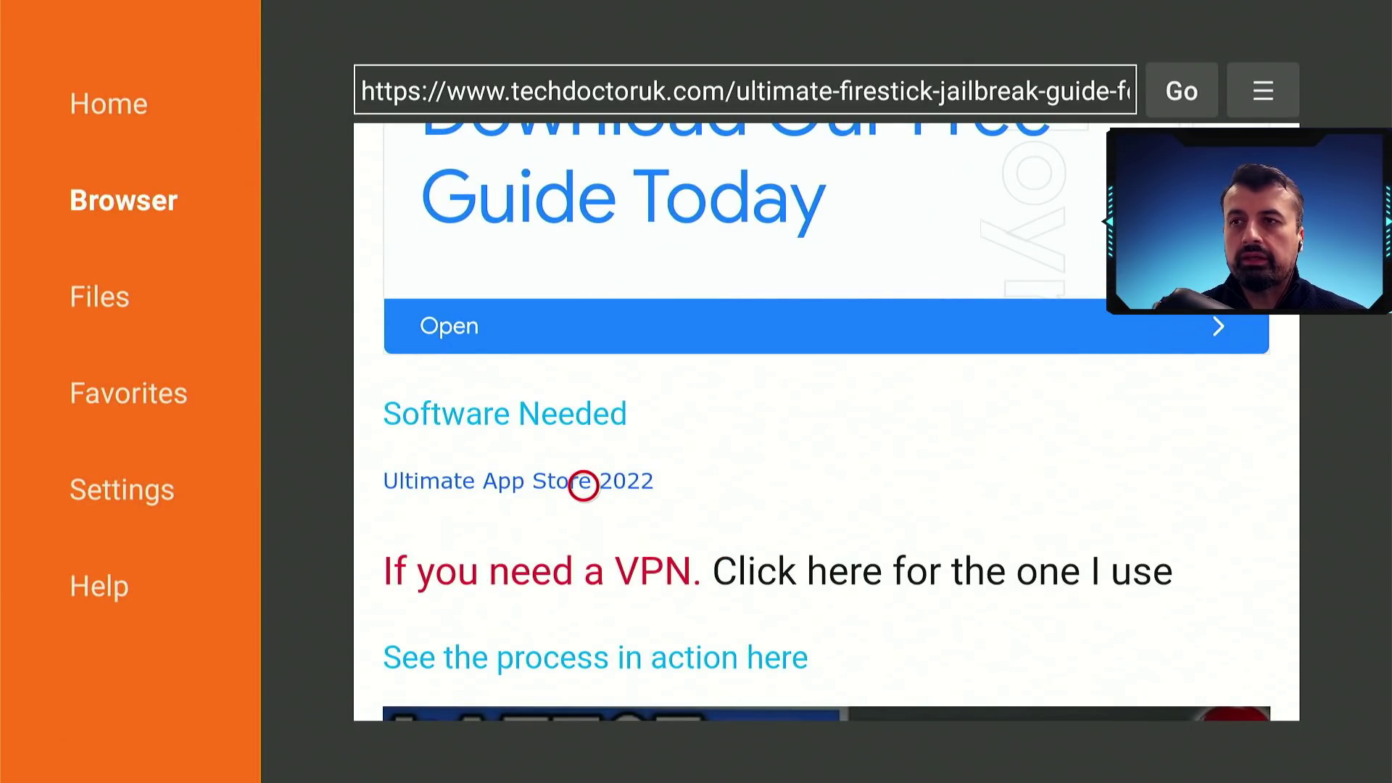
click(583, 485)
scroll(556, 690, down, 5)
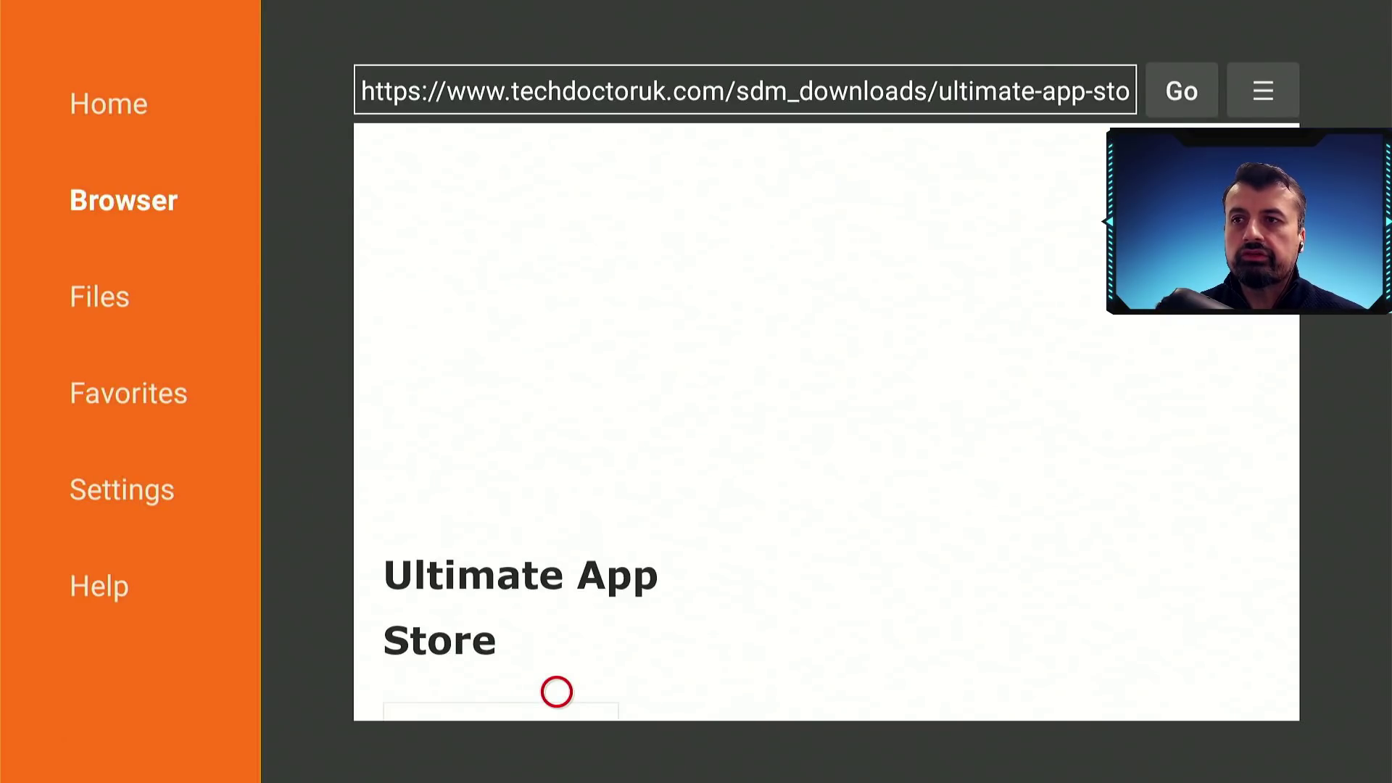
Download the Ultimate App Store from its download page, install the application, and close the installer.
scroll(556, 692, down, 4)
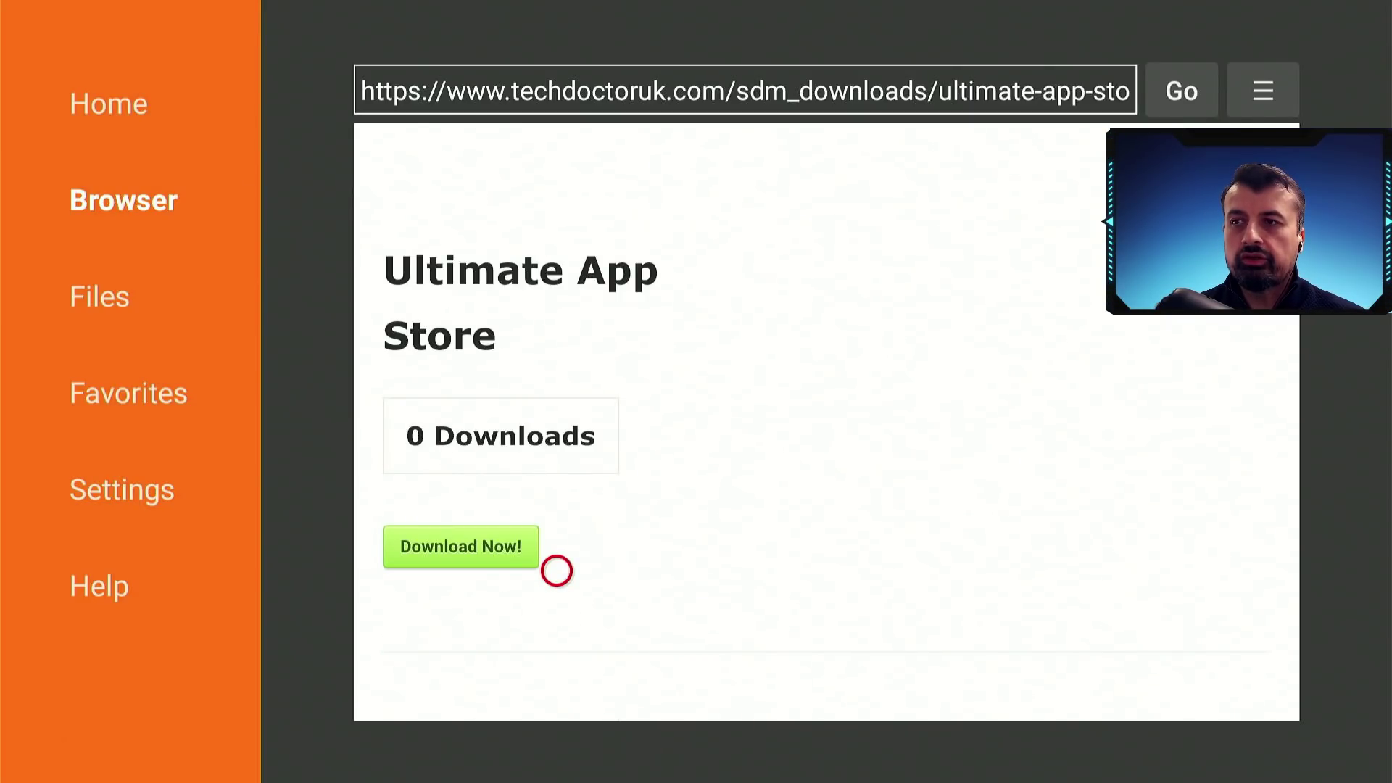
click(460, 535)
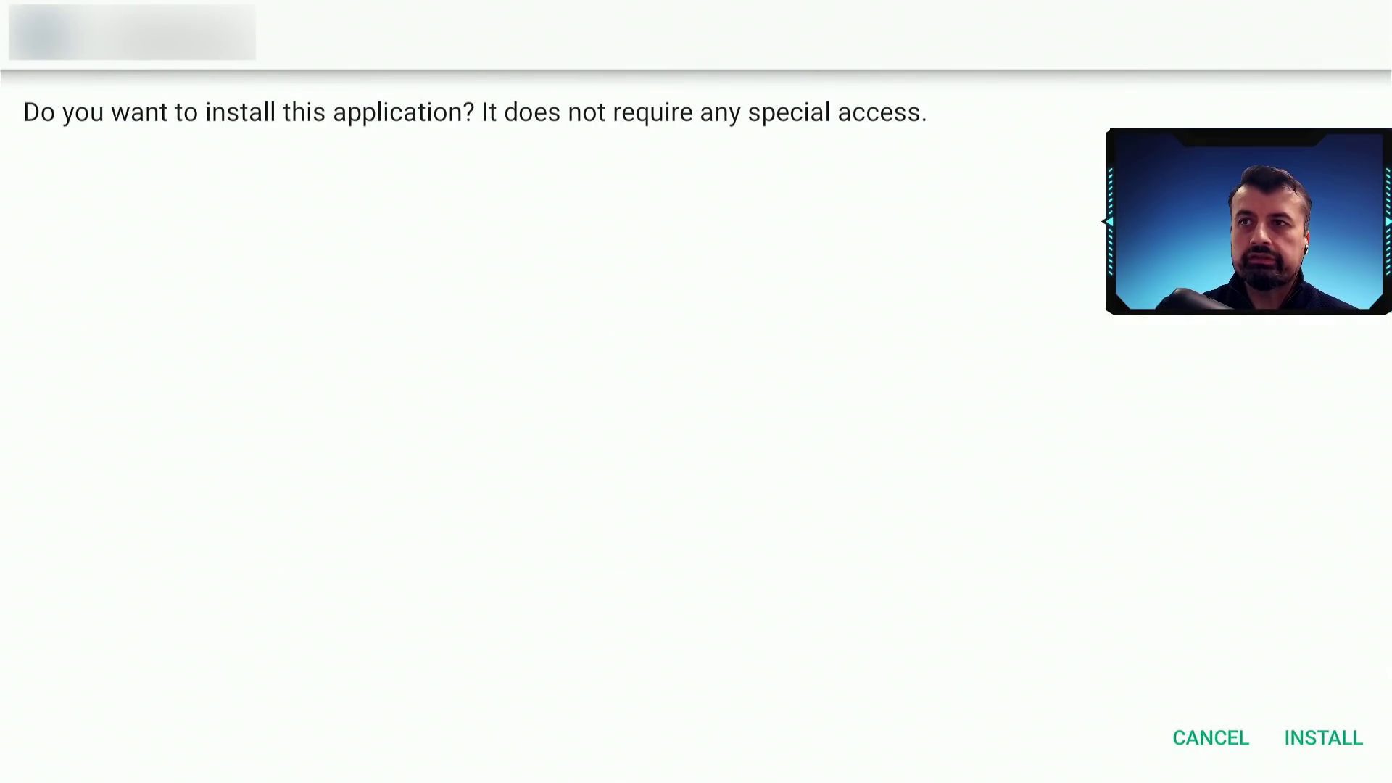
key(Tab)
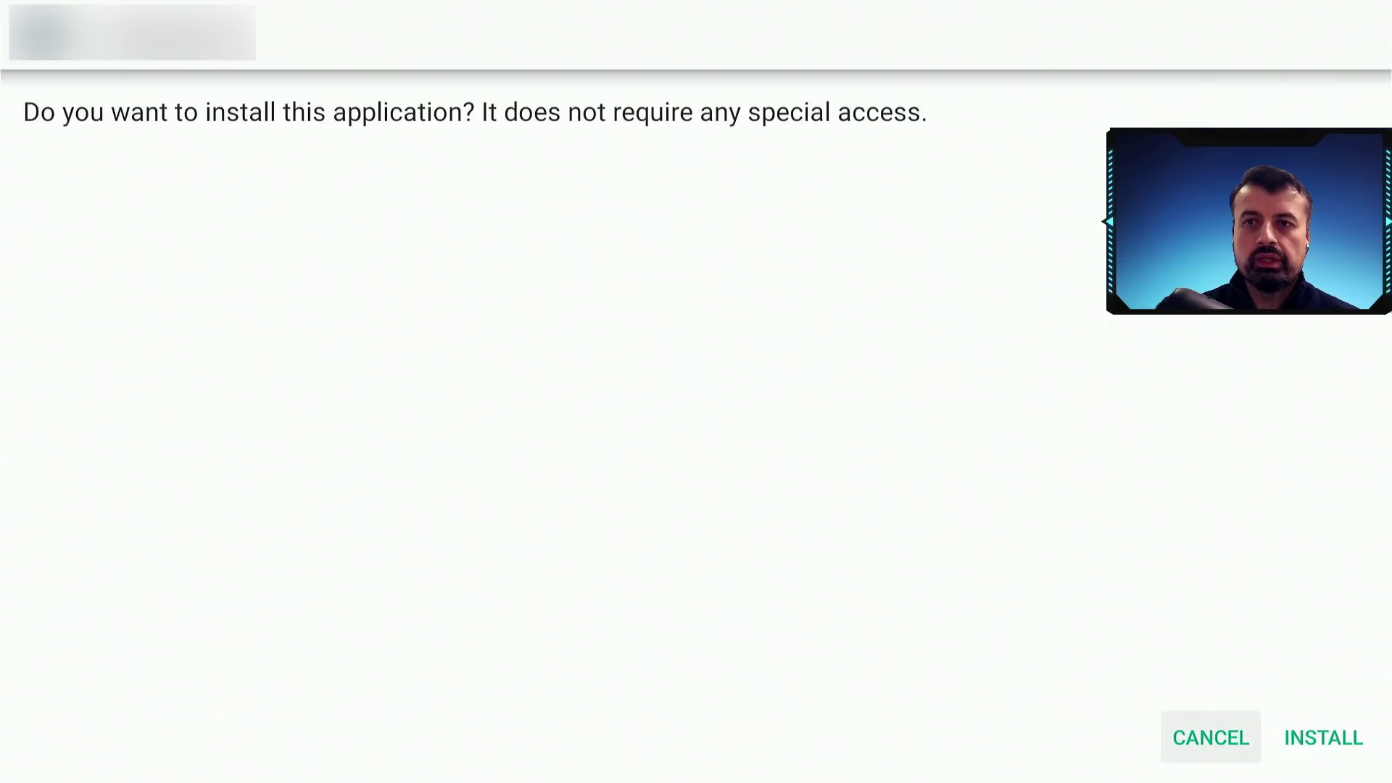
key(Tab)
key(Return)
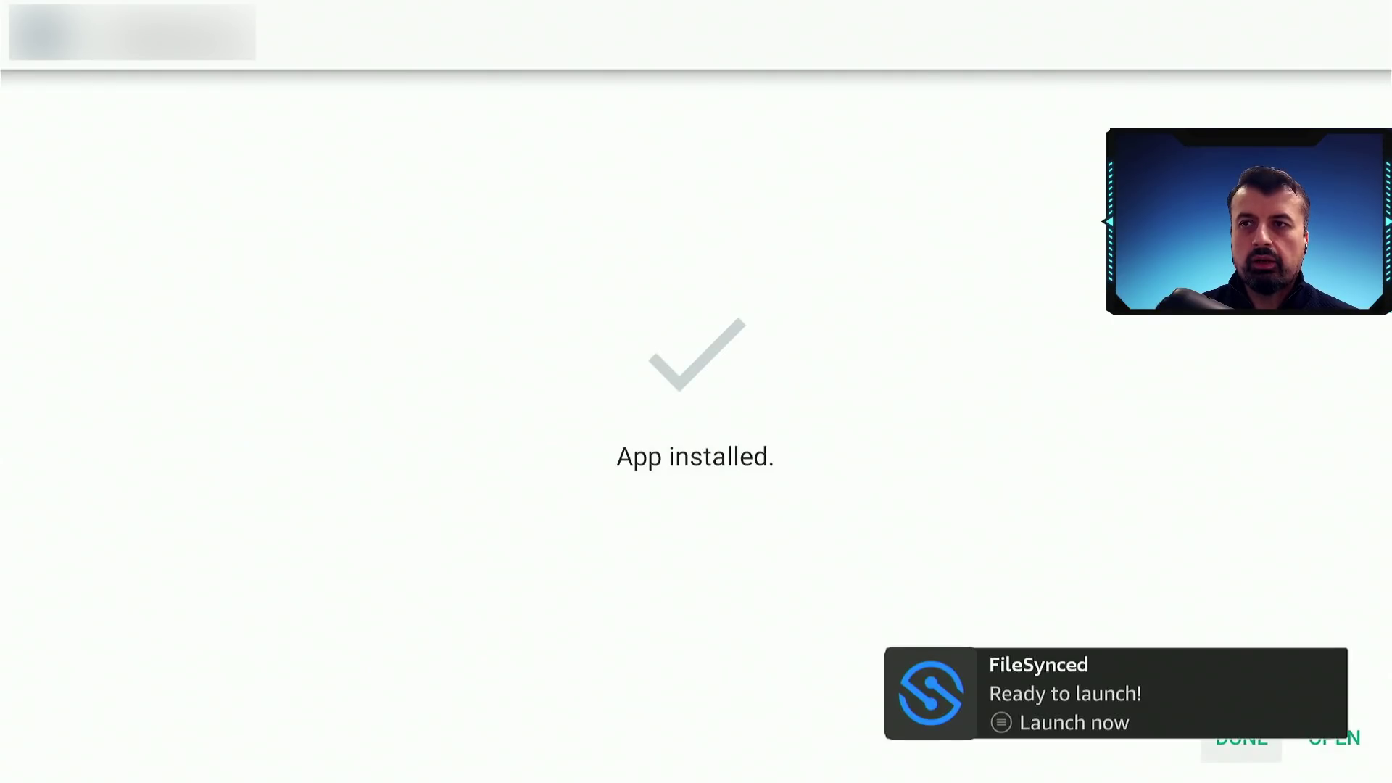
key(Return)
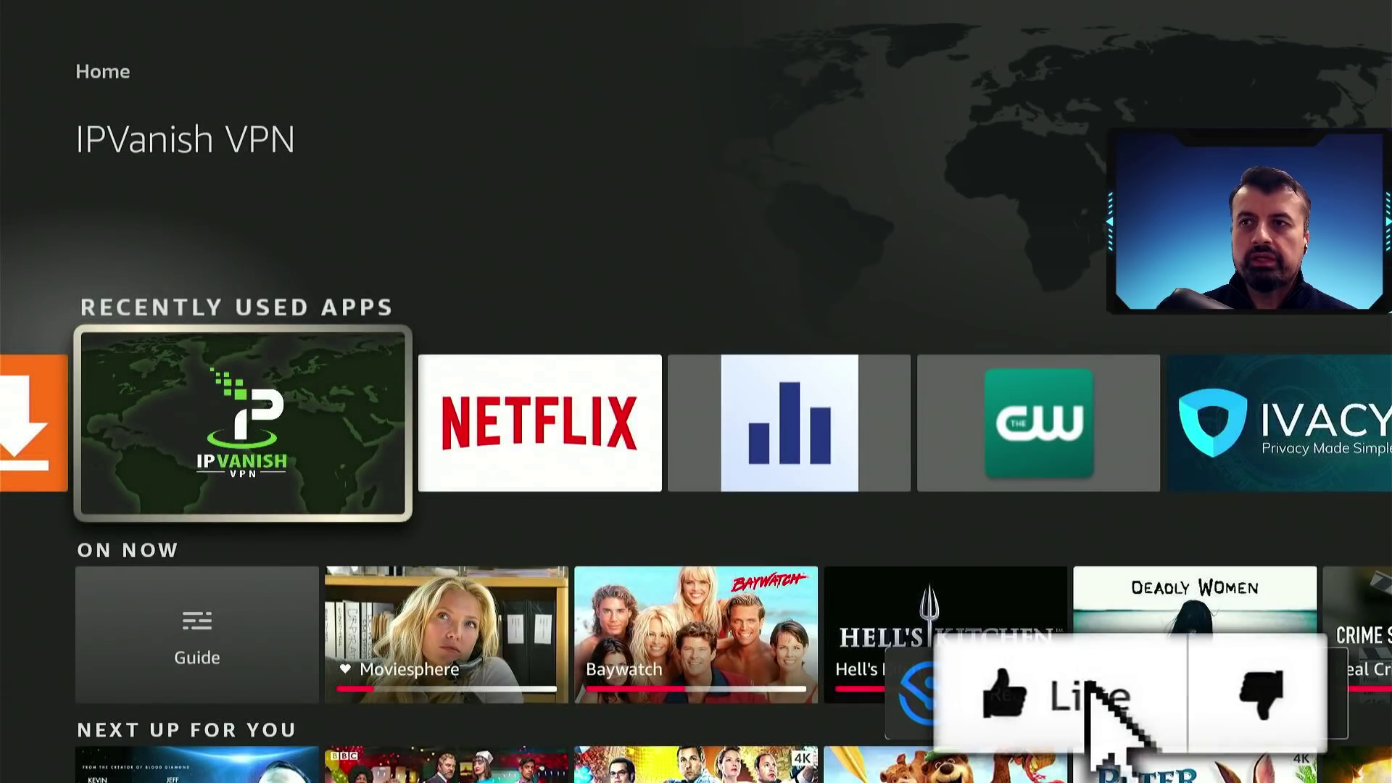
Return to the Fire TV home screen and open the My Fire TV settings.
key(Escape)
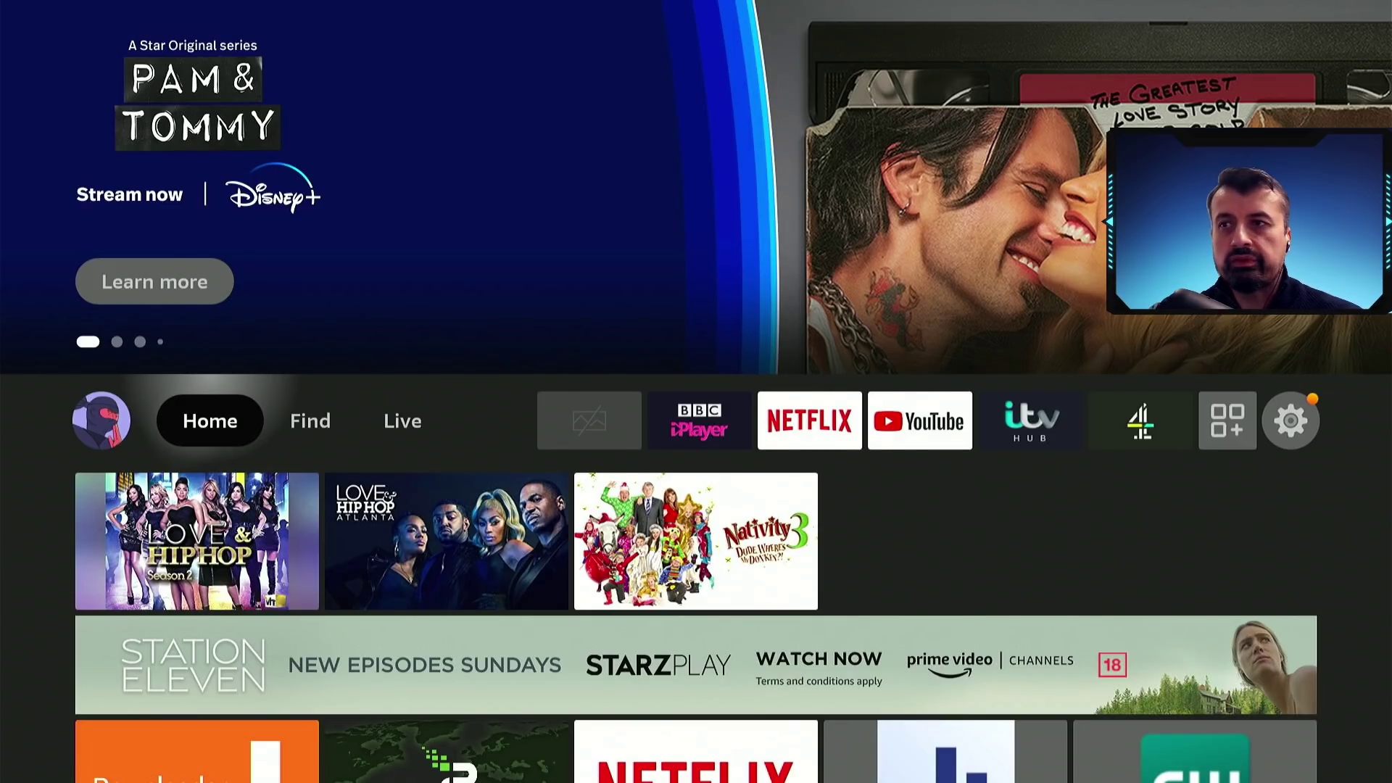
key(Right)
key(Right)
key(Right)
key(Right)
key(Right)
key(Right)
key(Right)
key(Right)
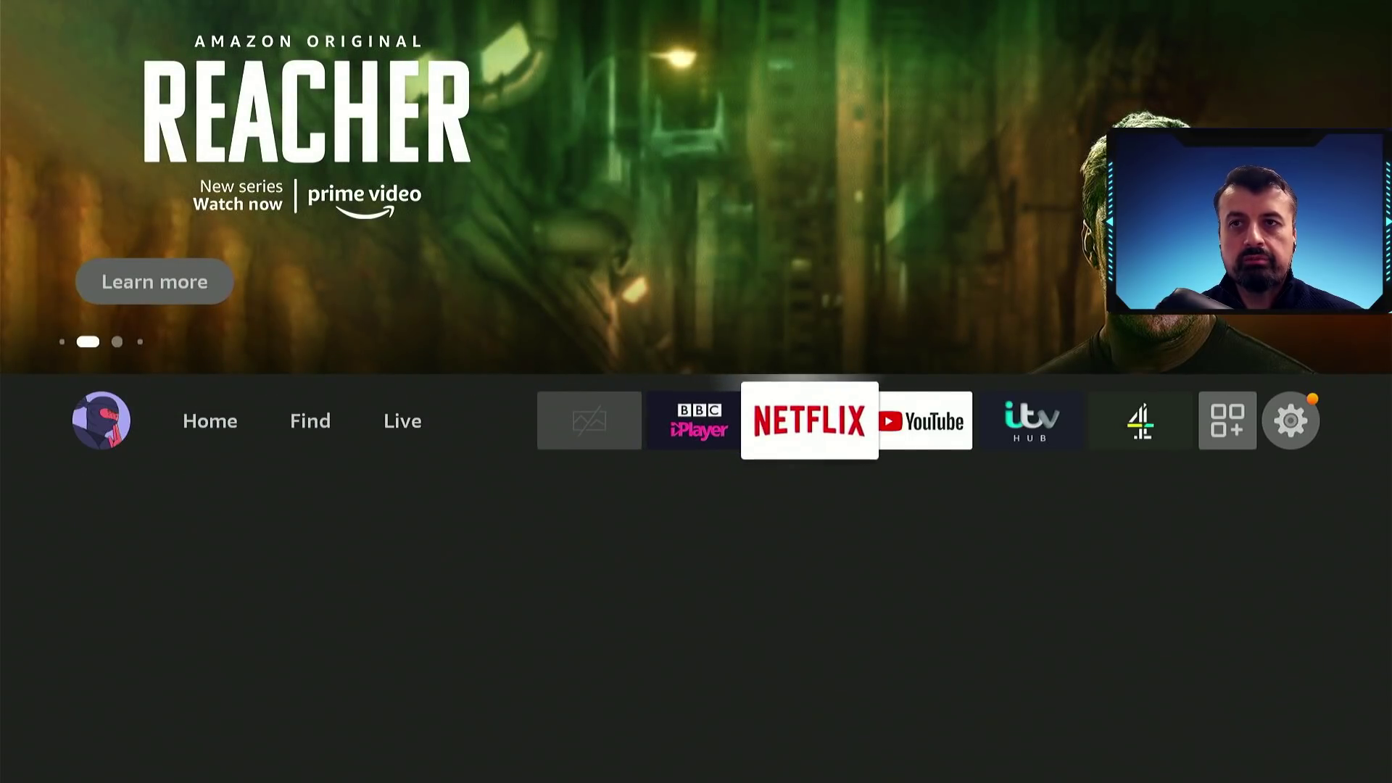
key(Right)
key(Right)
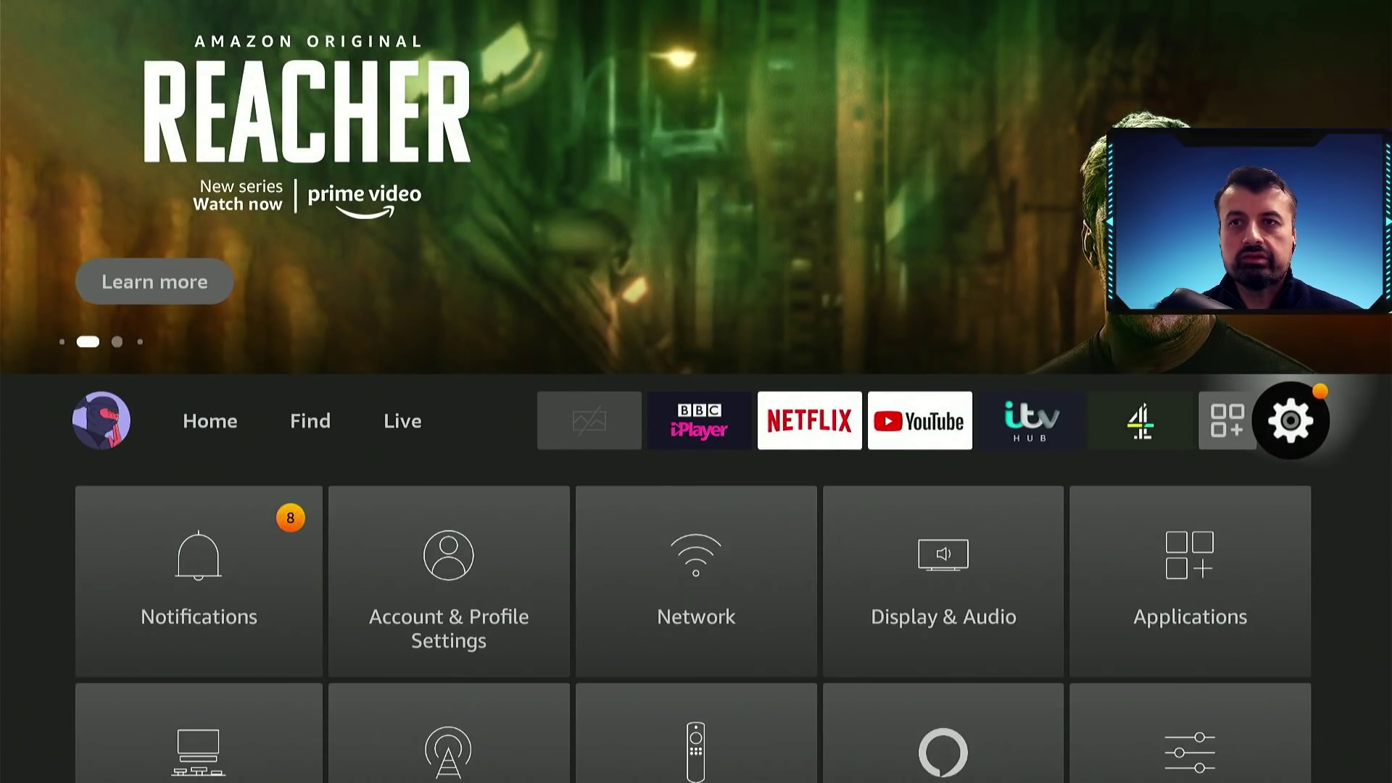
key(Down)
key(Down)
key(Down)
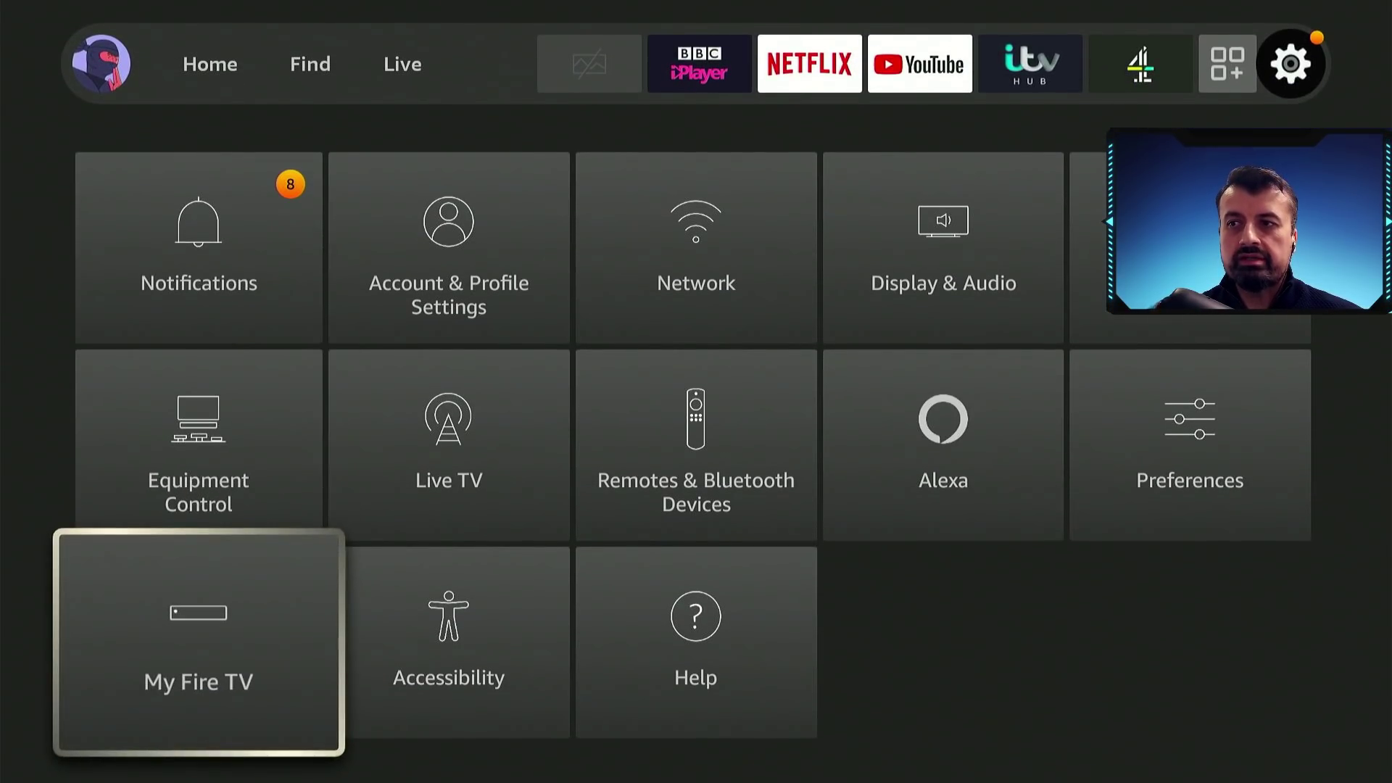
key(Return)
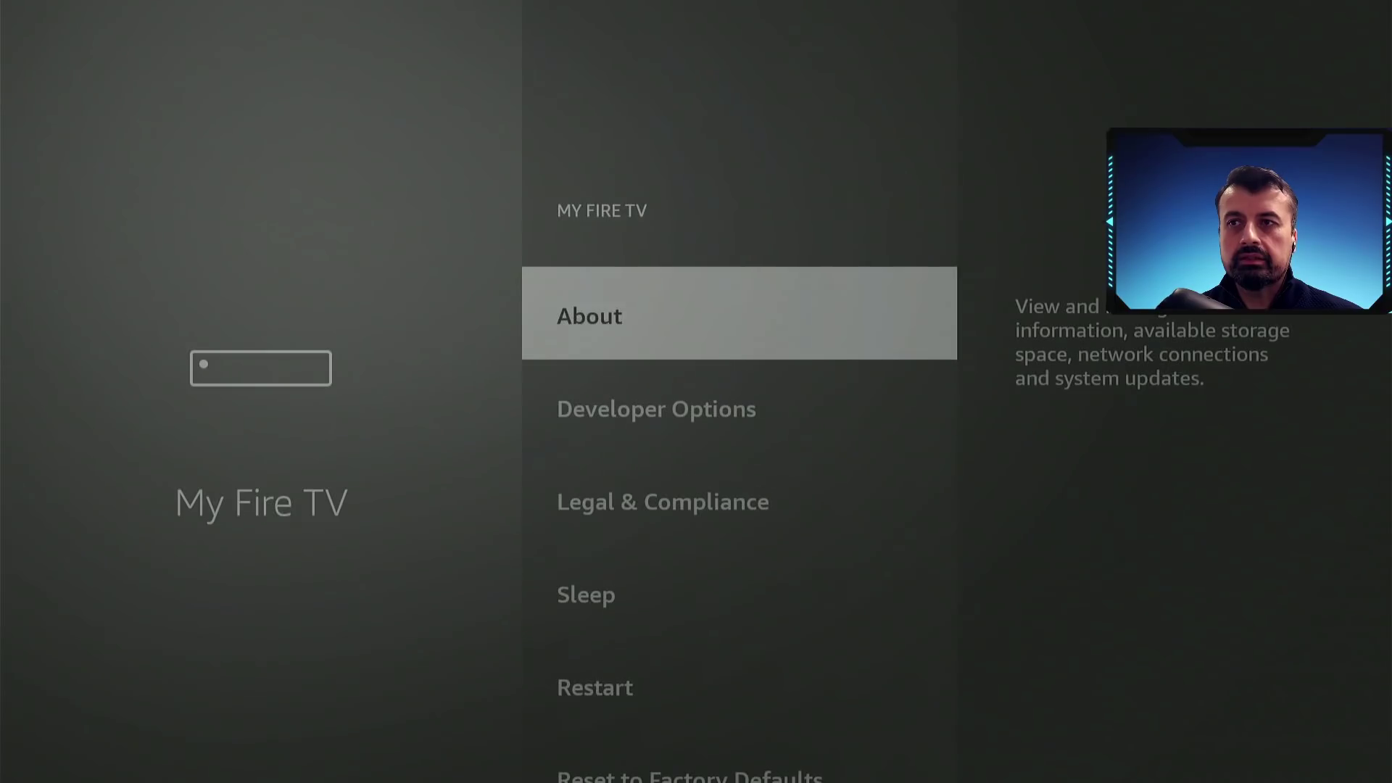
In Developer Options, turn on Install unknown apps for FileSynced.
key(Down)
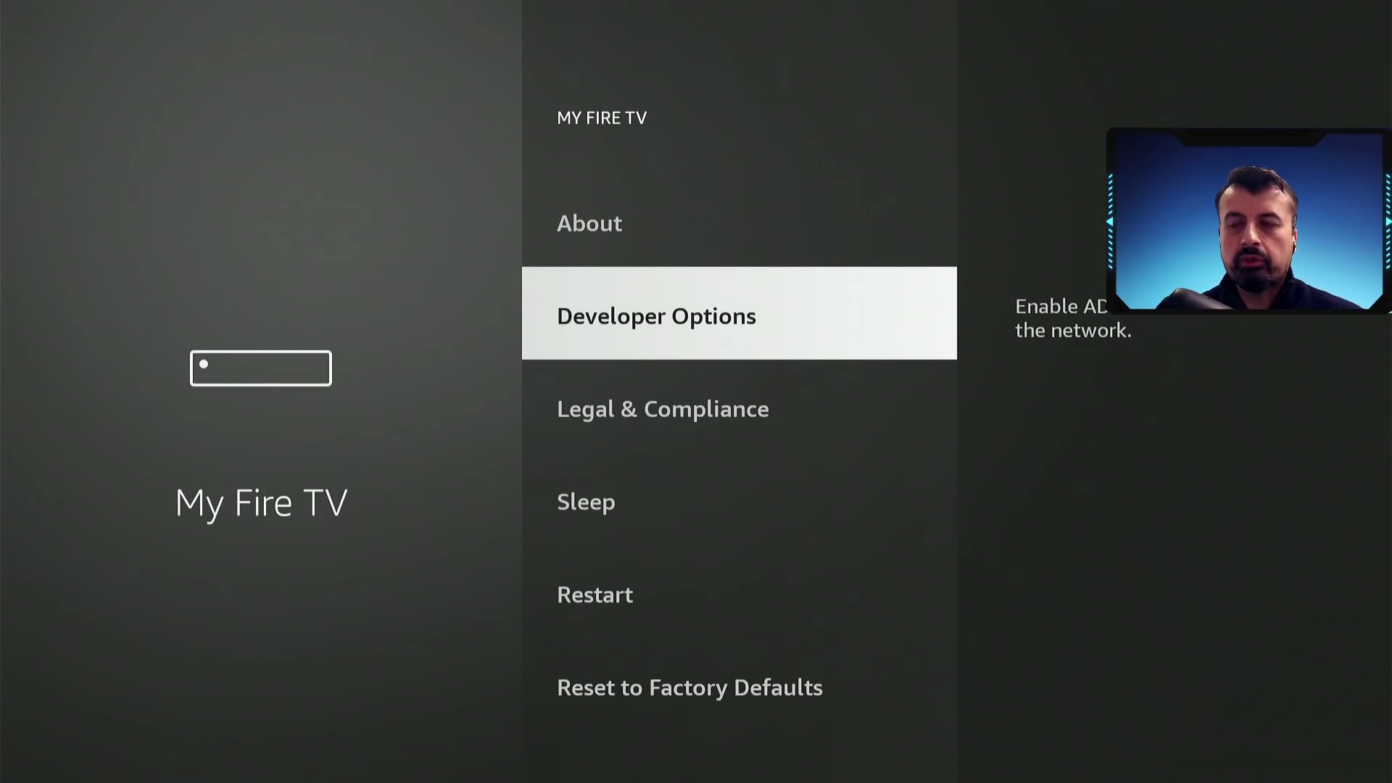
key(Return)
key(Down)
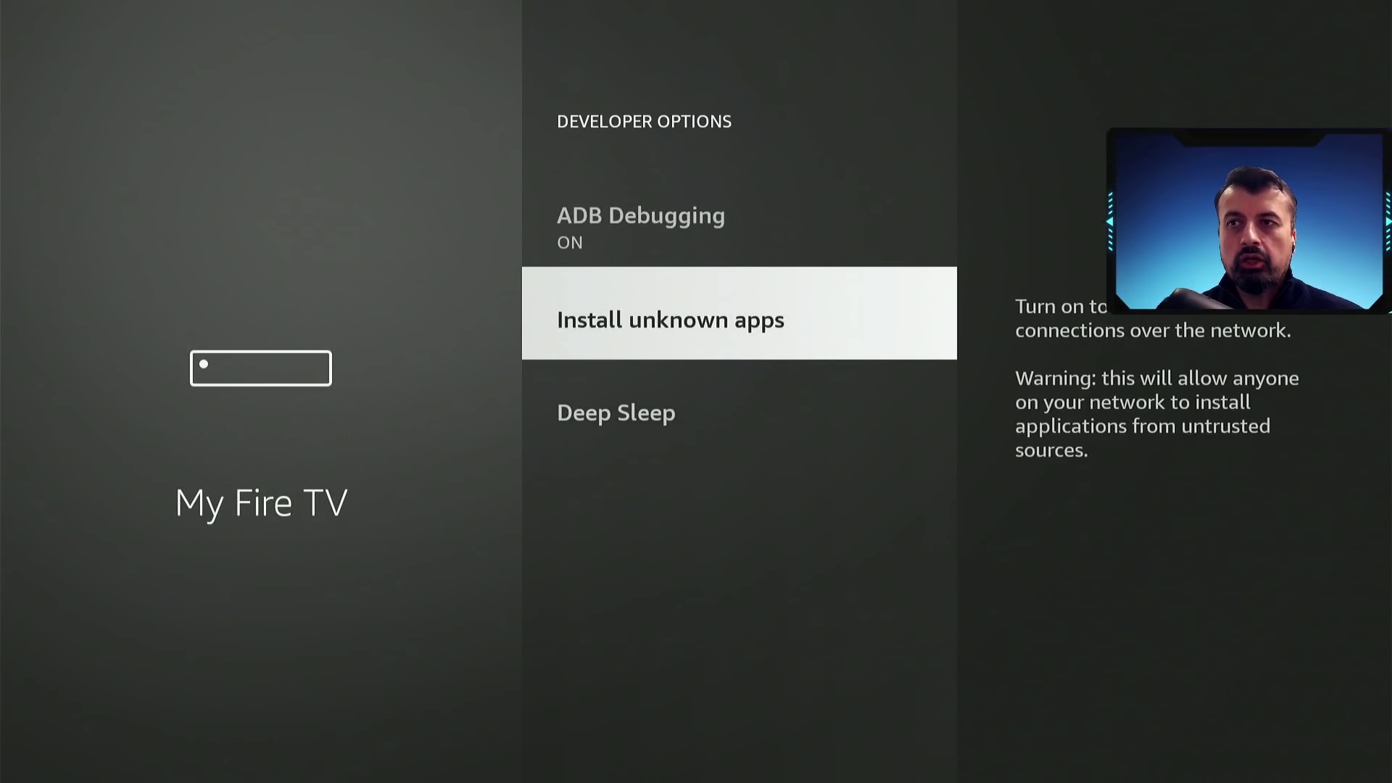
key(Return)
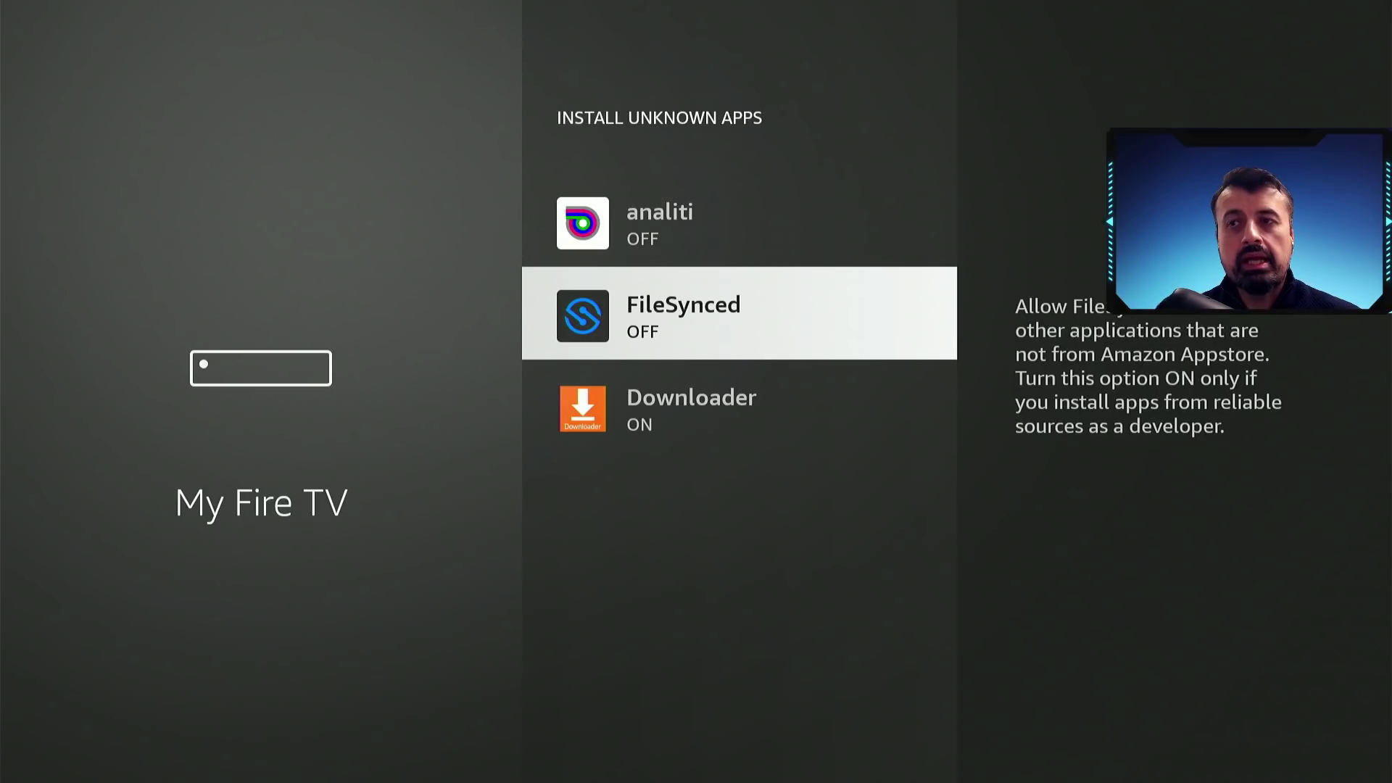
key(Return)
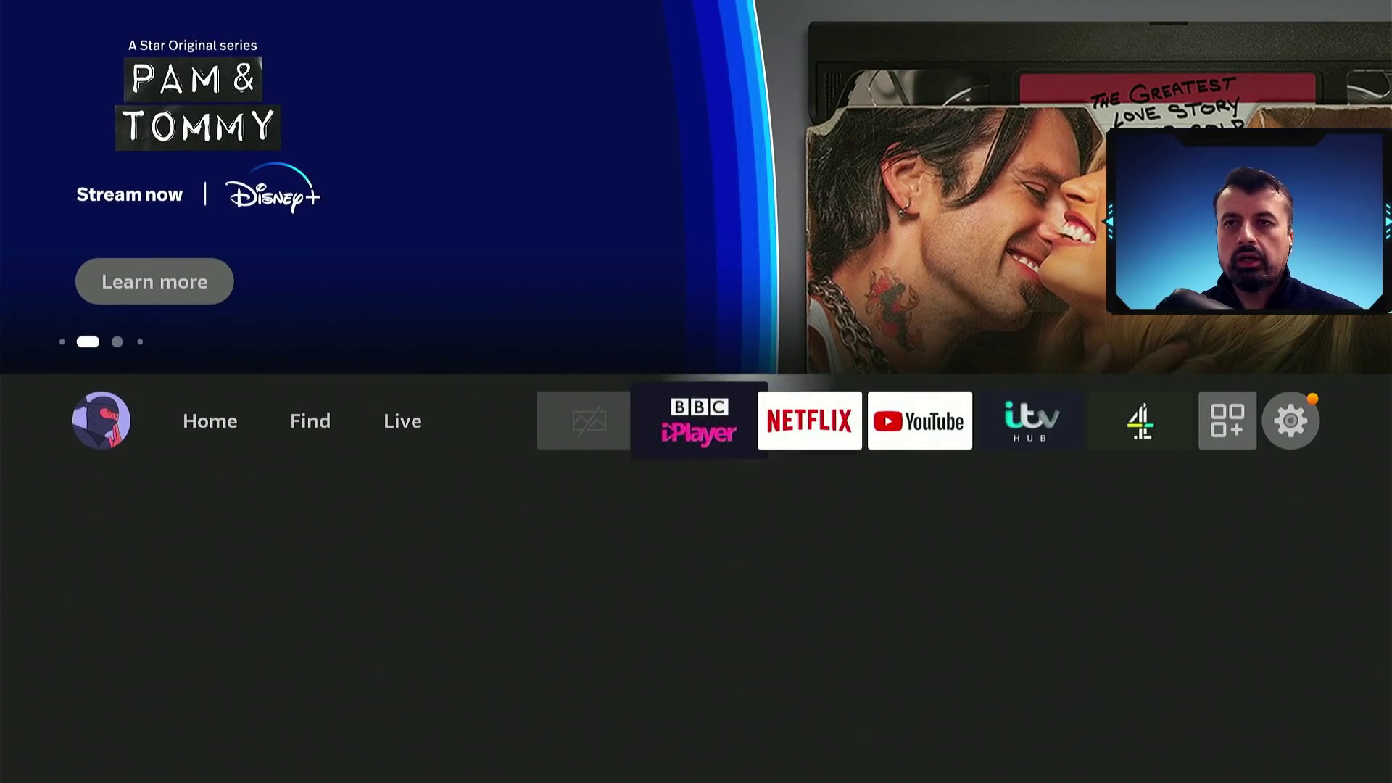
Launch FileSynced from the end of the installed apps list and allow it to access photos, media and files.
key(Right)
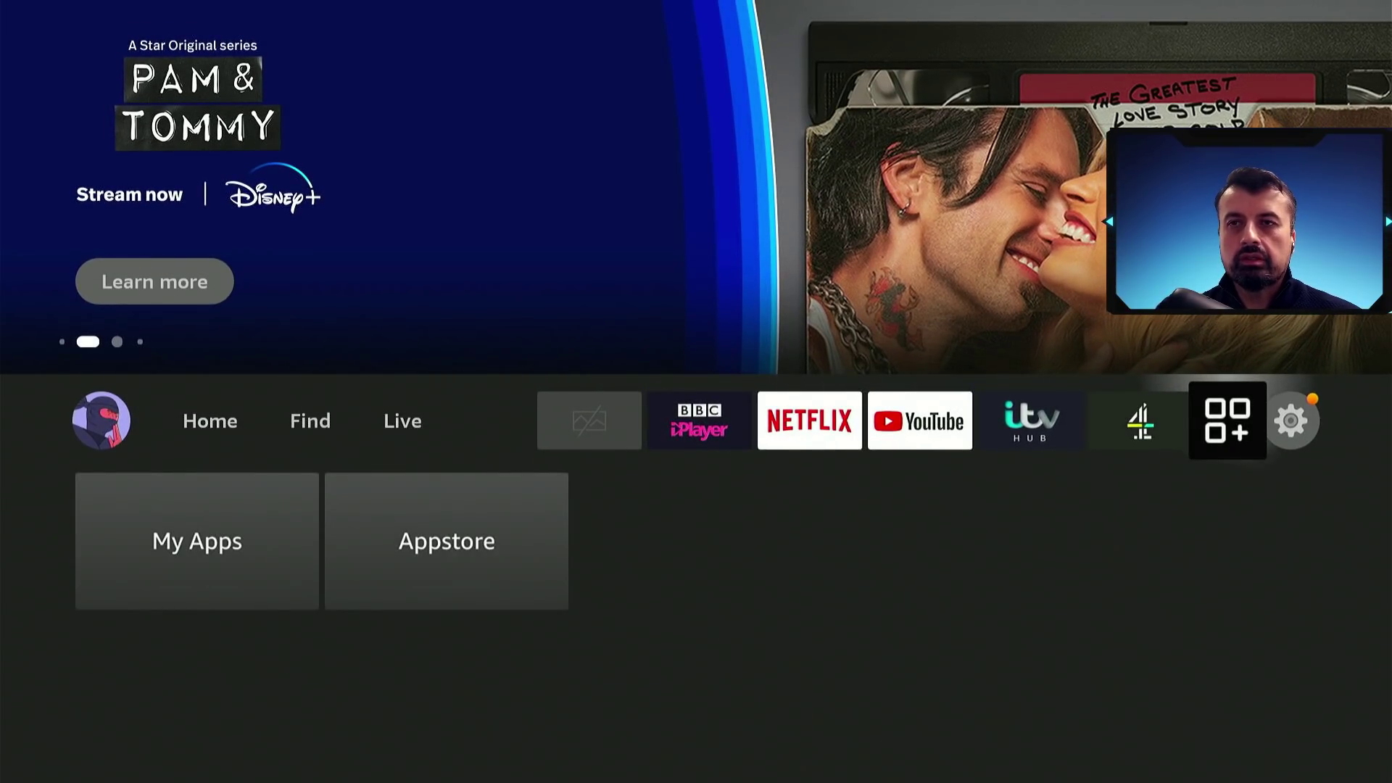
key(Return)
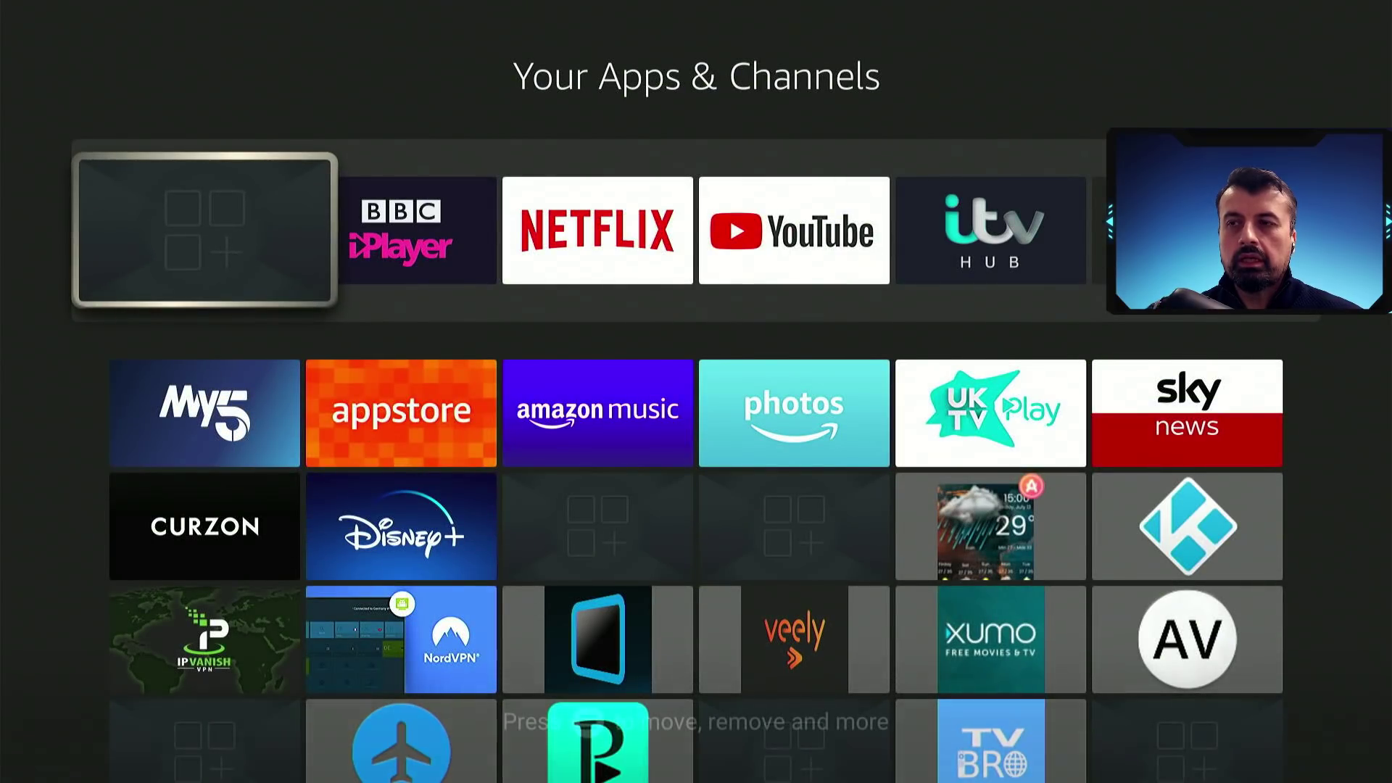
key(Left)
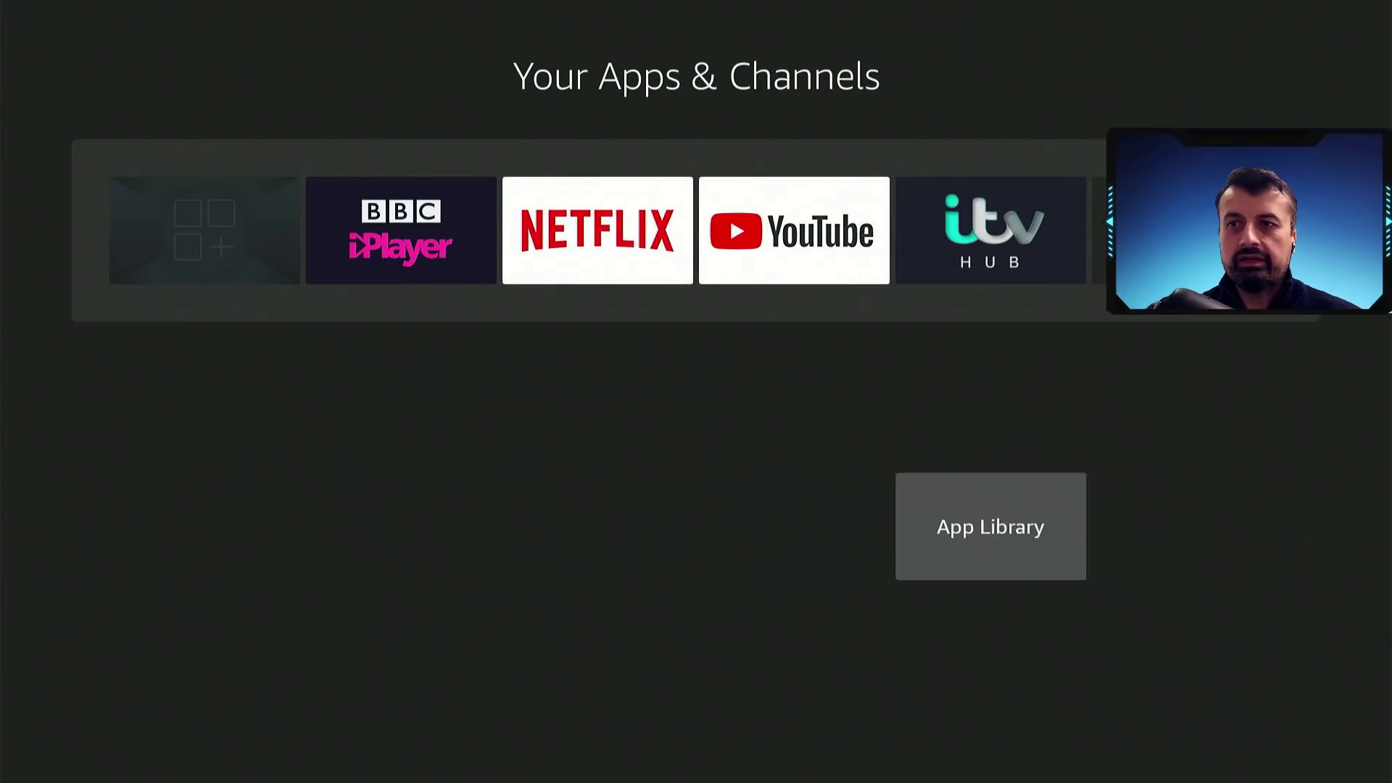
key(Left)
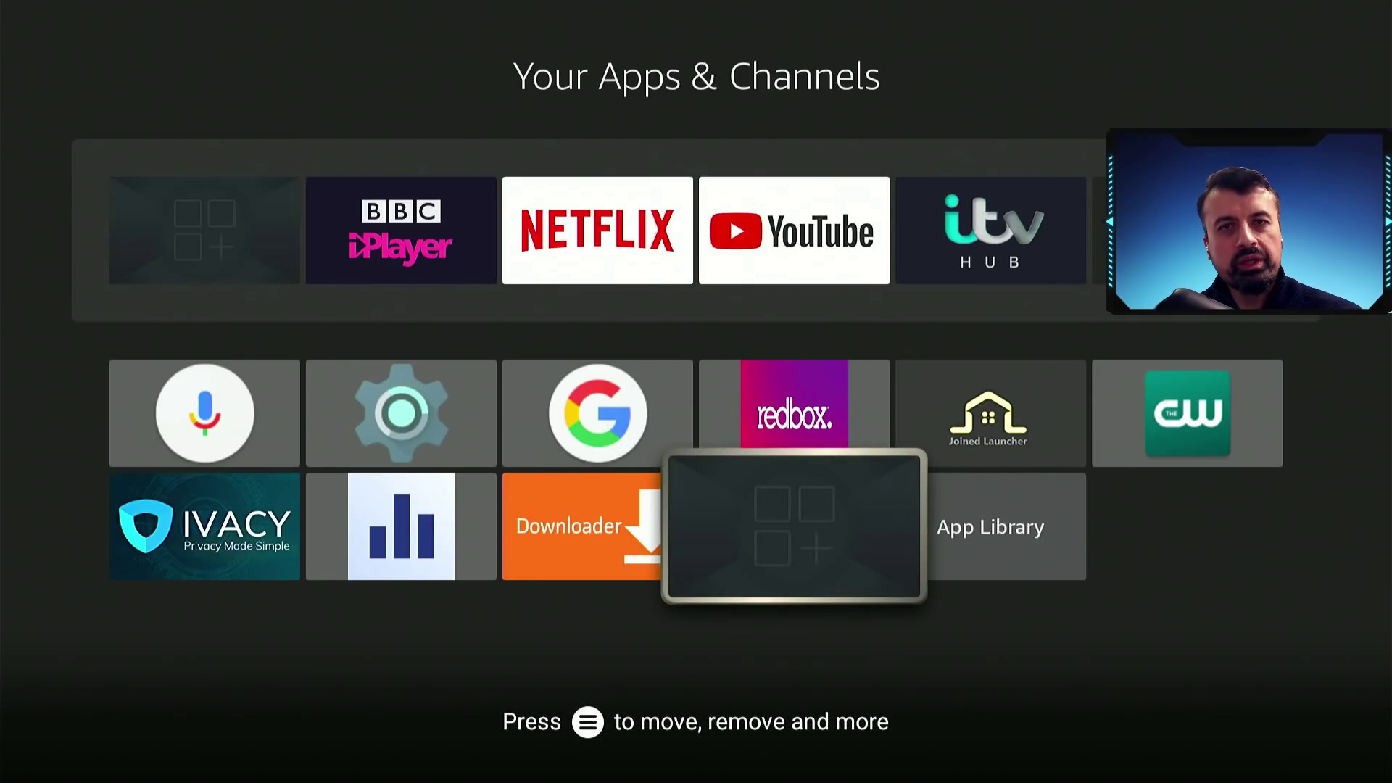
key(Return)
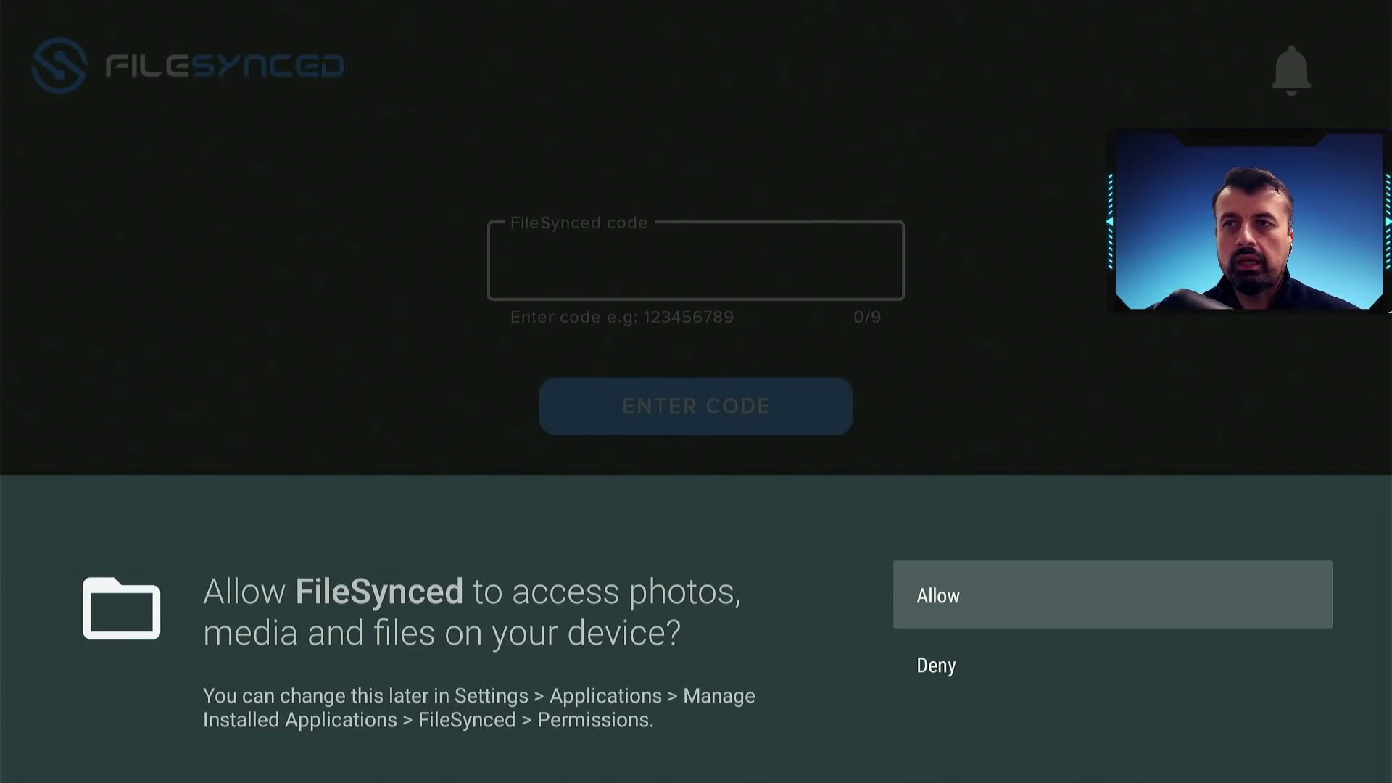
key(Return)
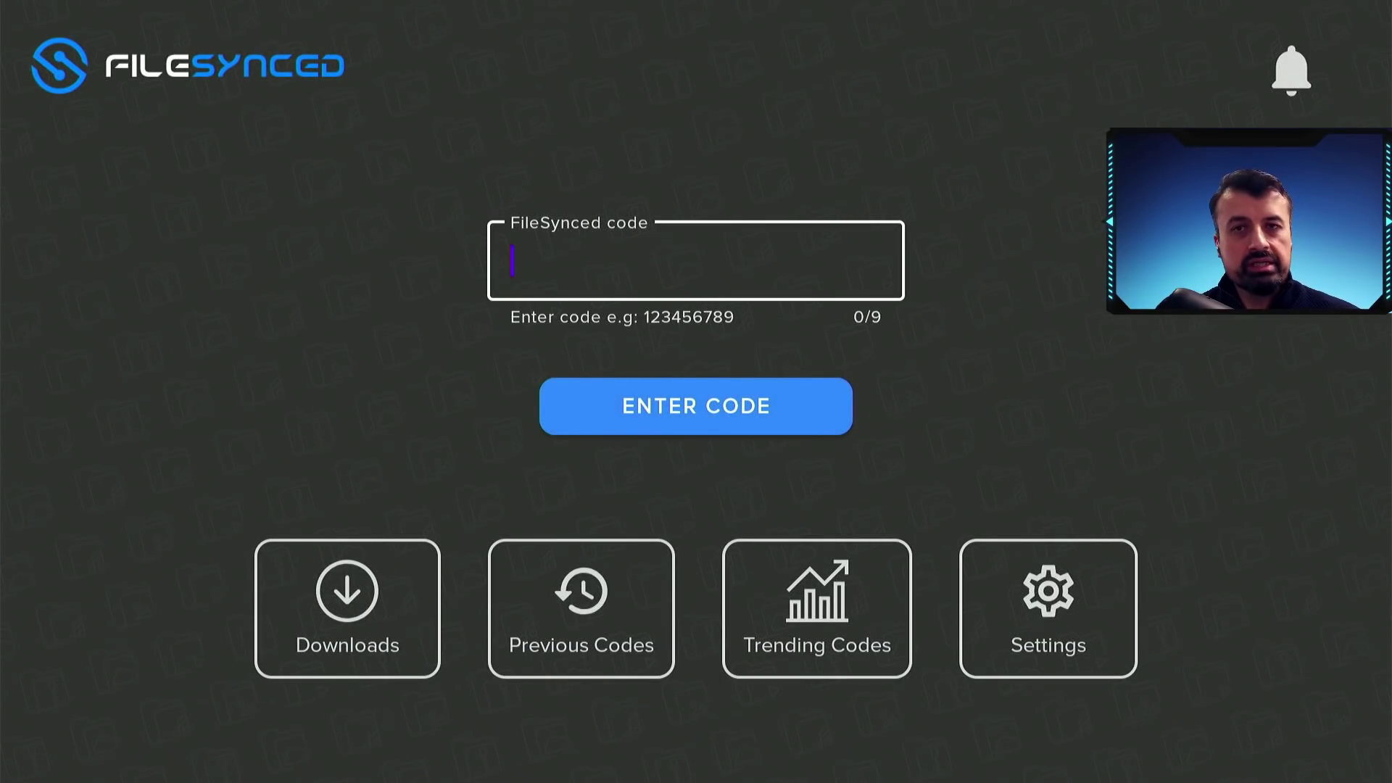
Open the Android Apps store, code 10000017, from FileSynced's Trending Codes.
key(Down)
key(Down)
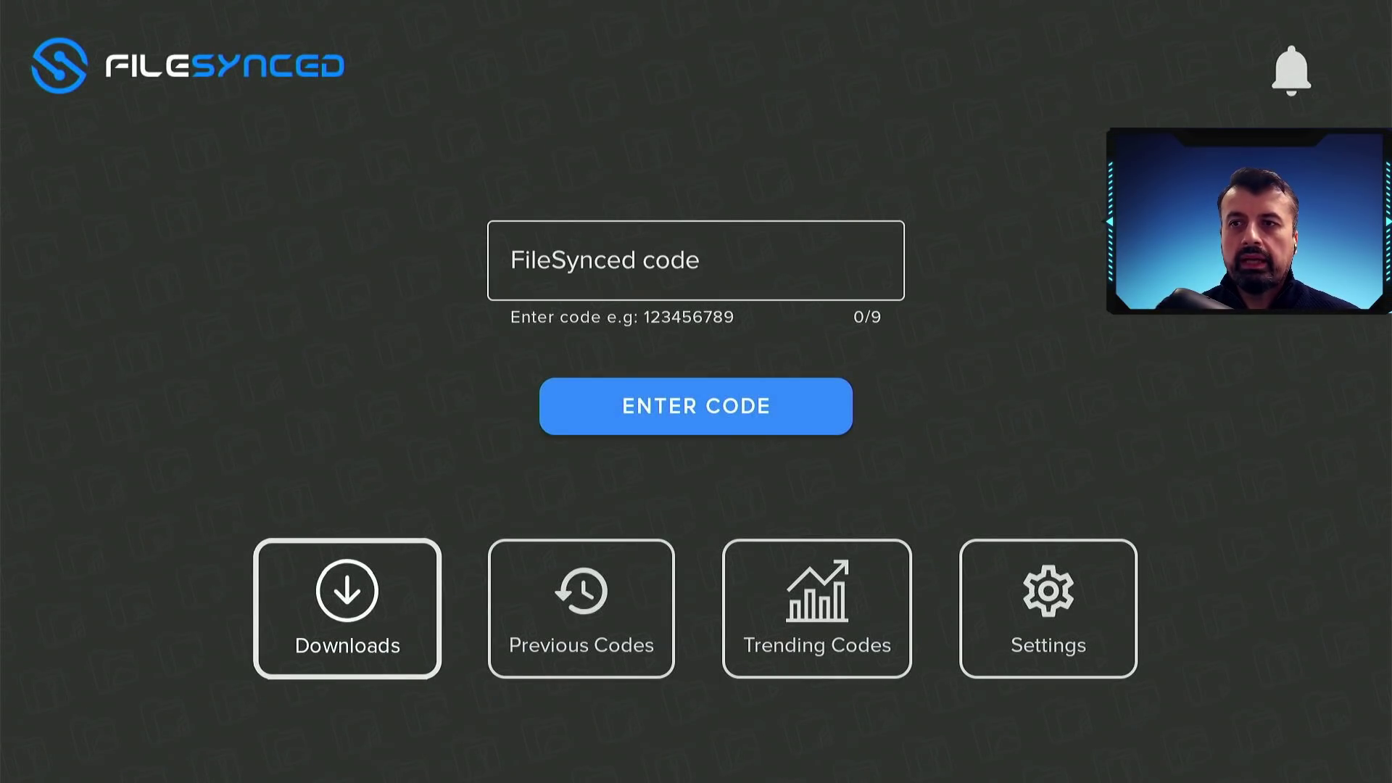
key(Right)
key(Right)
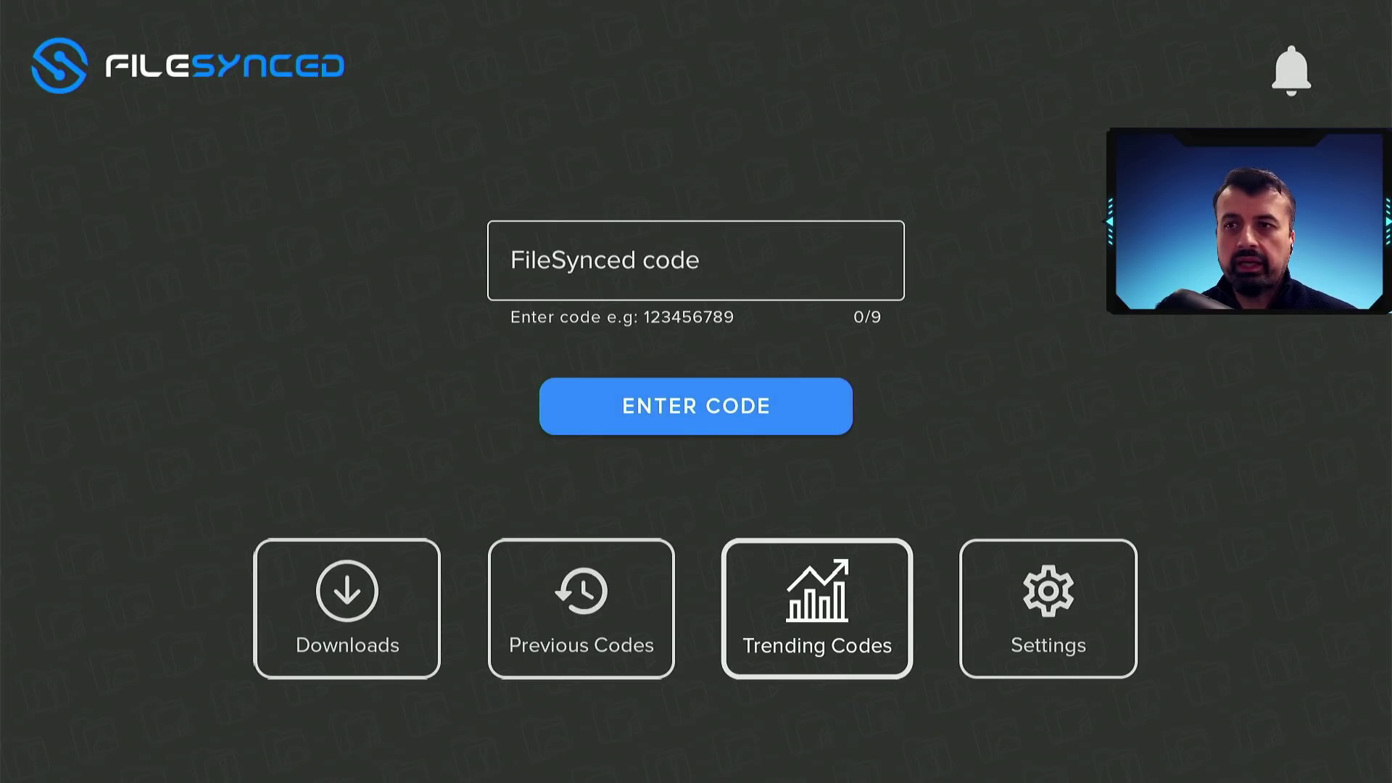
key(Return)
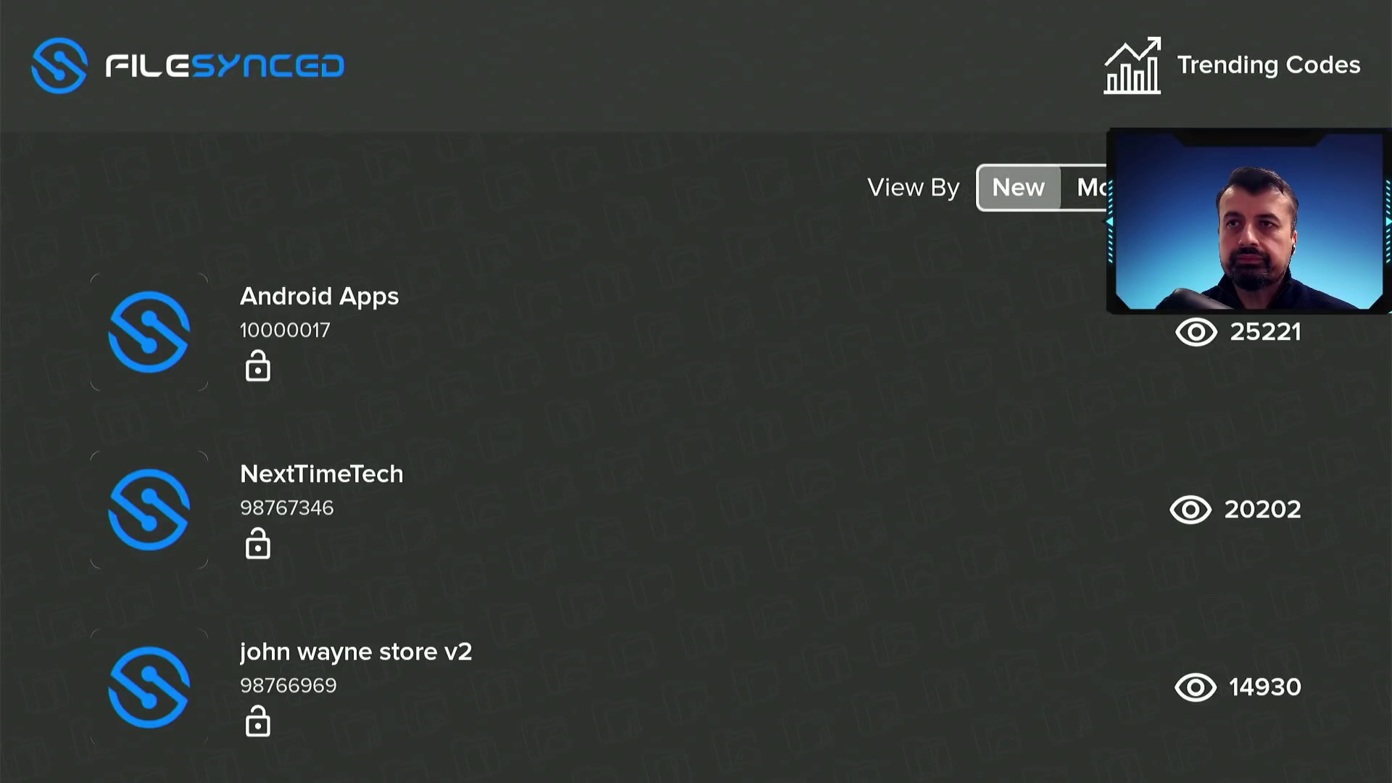
key(Down)
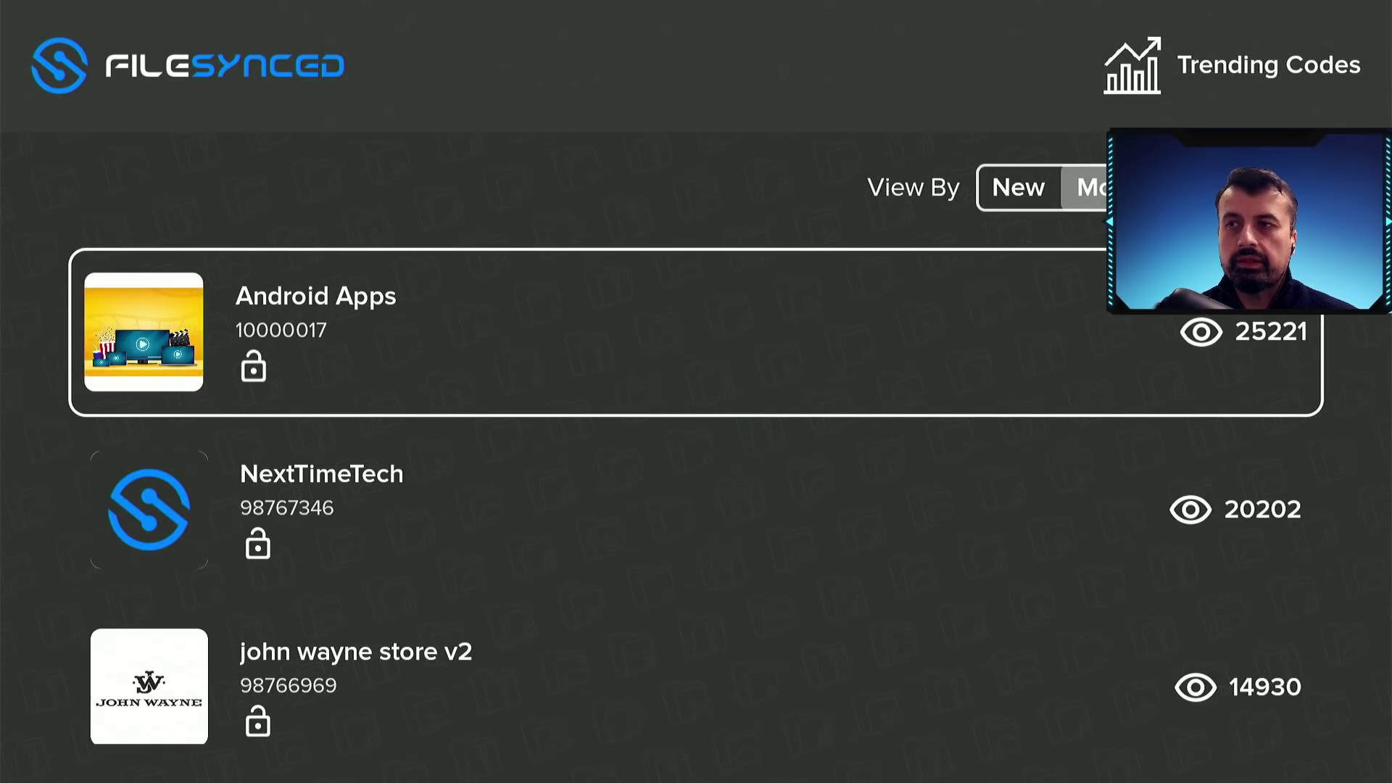
key(Return)
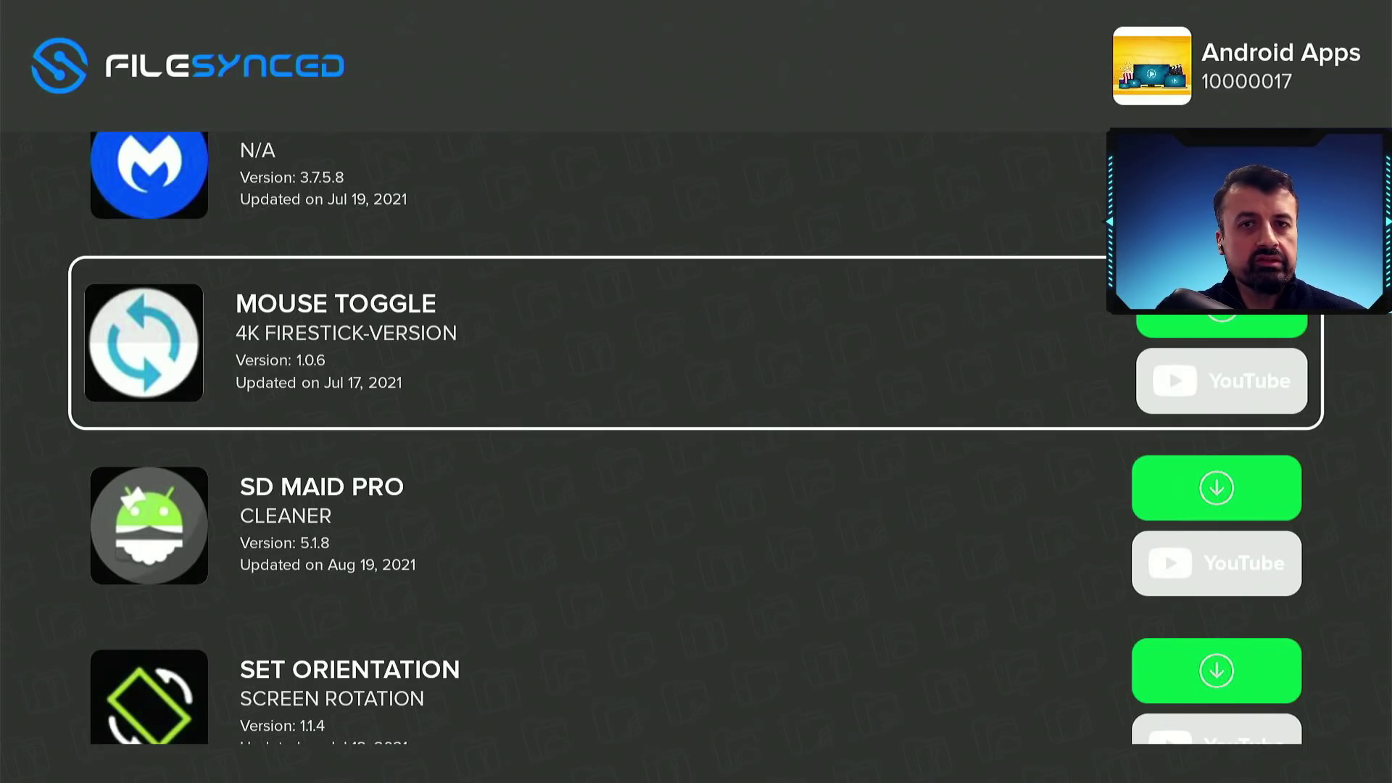
Start downloading MALWAREBYTES and MOUSE TOGGLE from the Android Apps store.
key(Up)
key(Up)
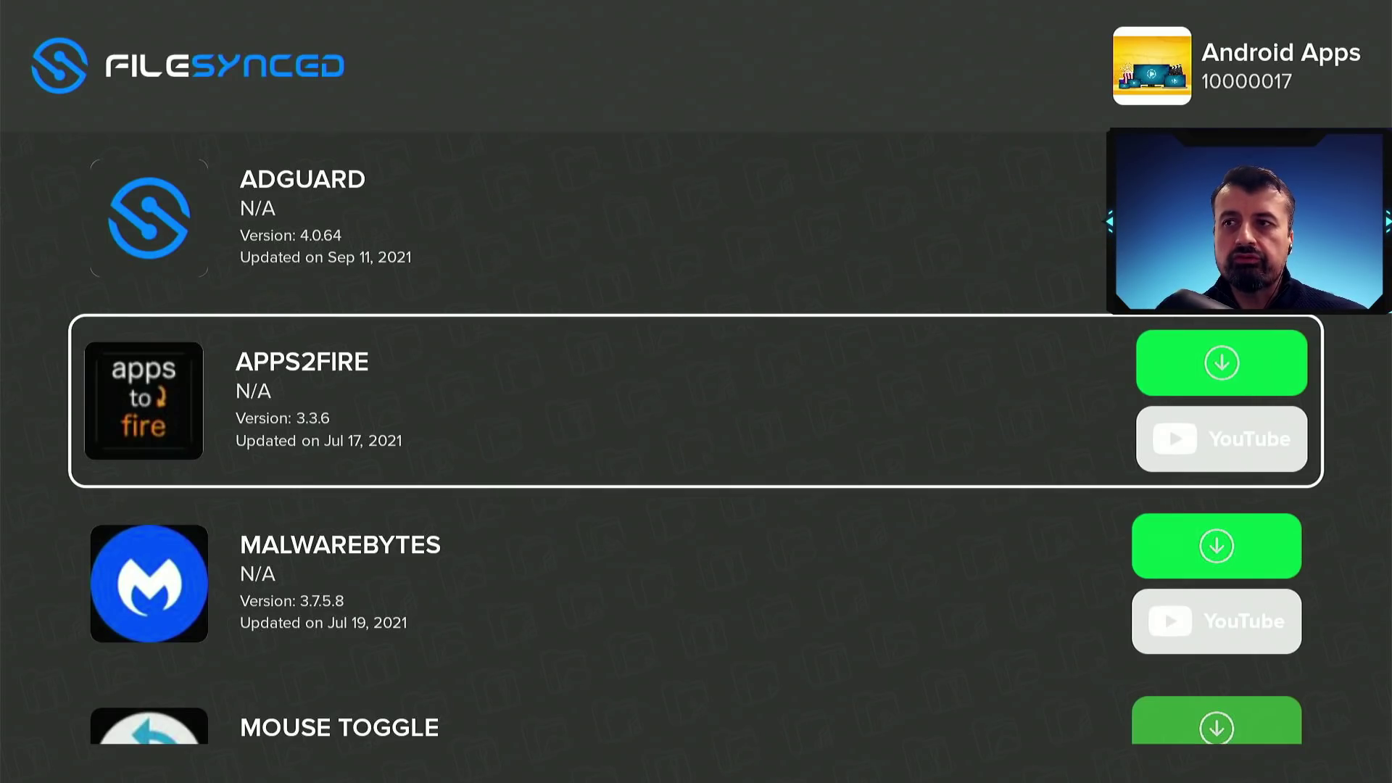
key(Down)
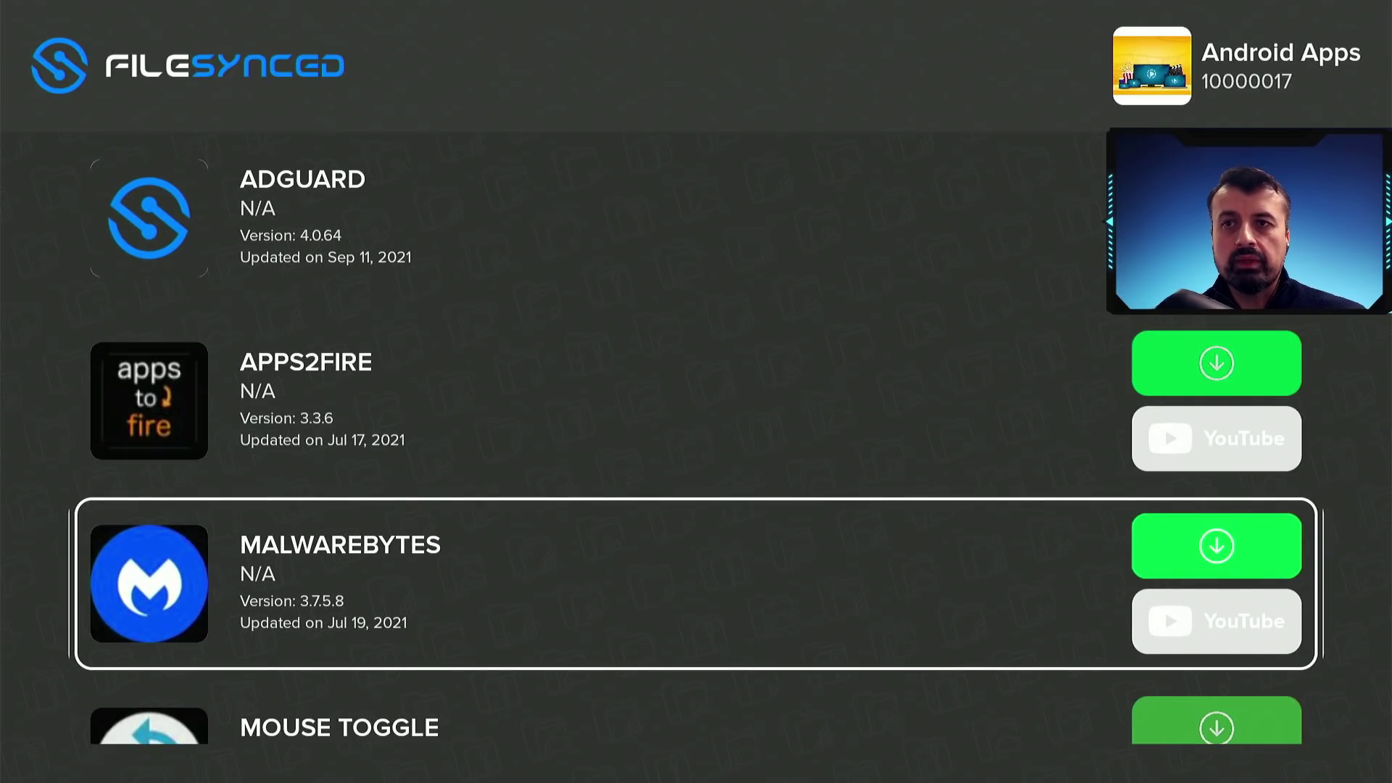
key(Return)
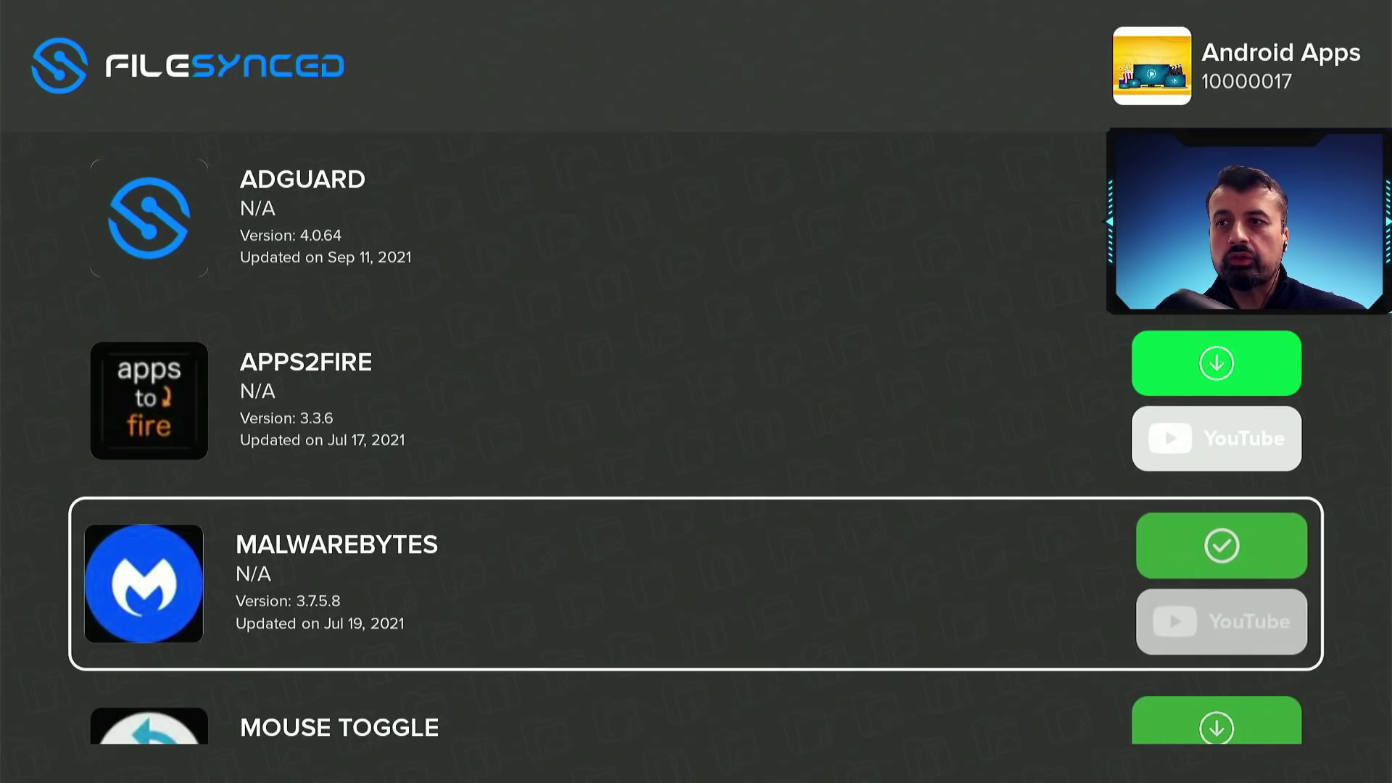
key(Down)
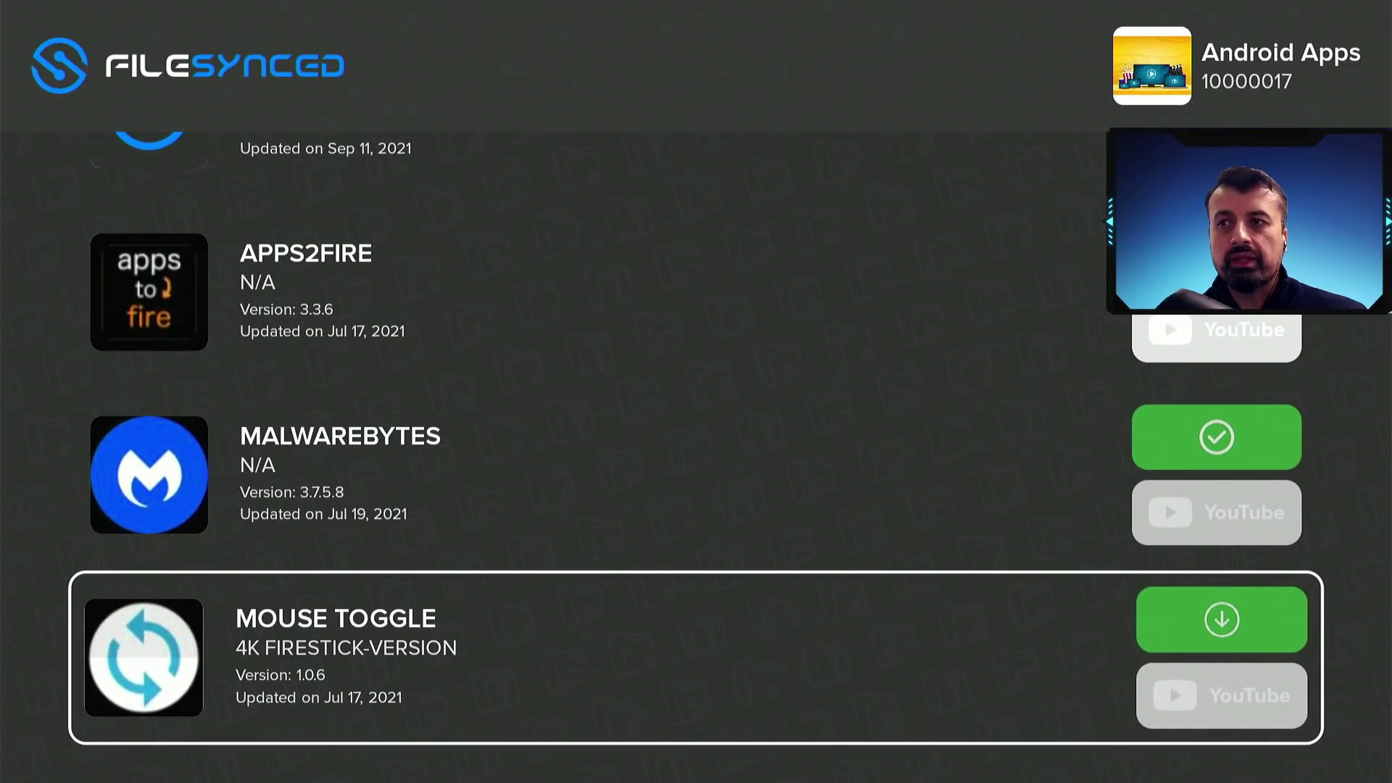
key(Up)
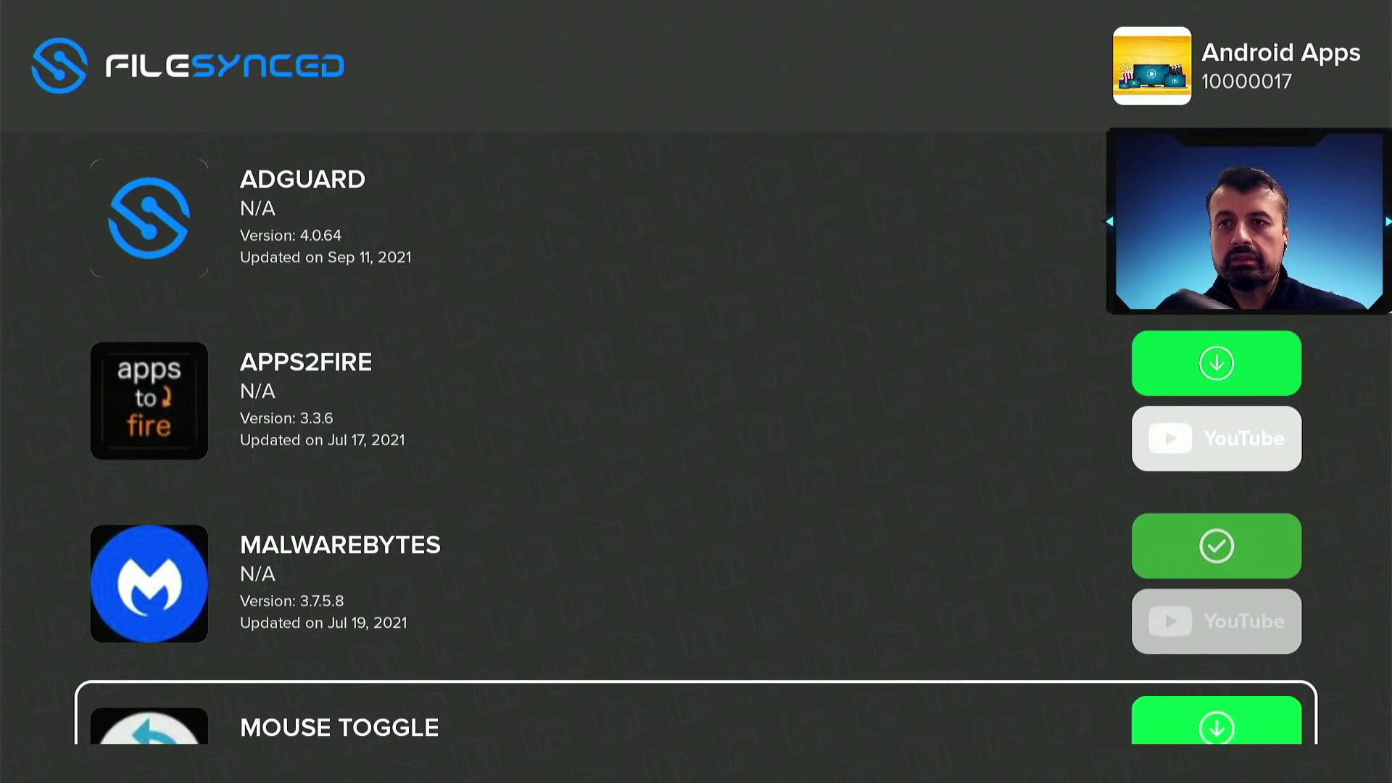
key(Return)
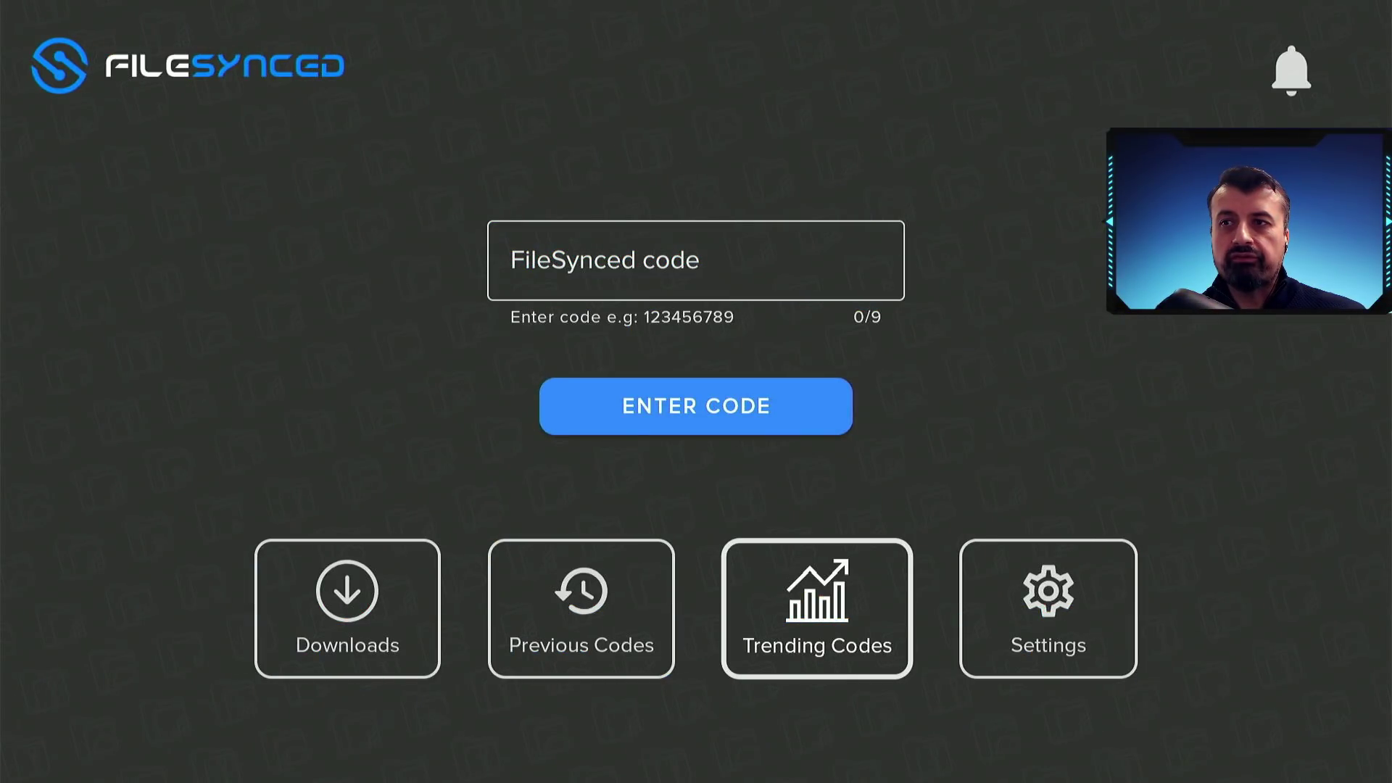
Open FileSynced's Downloads list and check the MALWAREBYTES.apk and MOUSE TOGGLE .apk downloads.
key(Left)
key(Left)
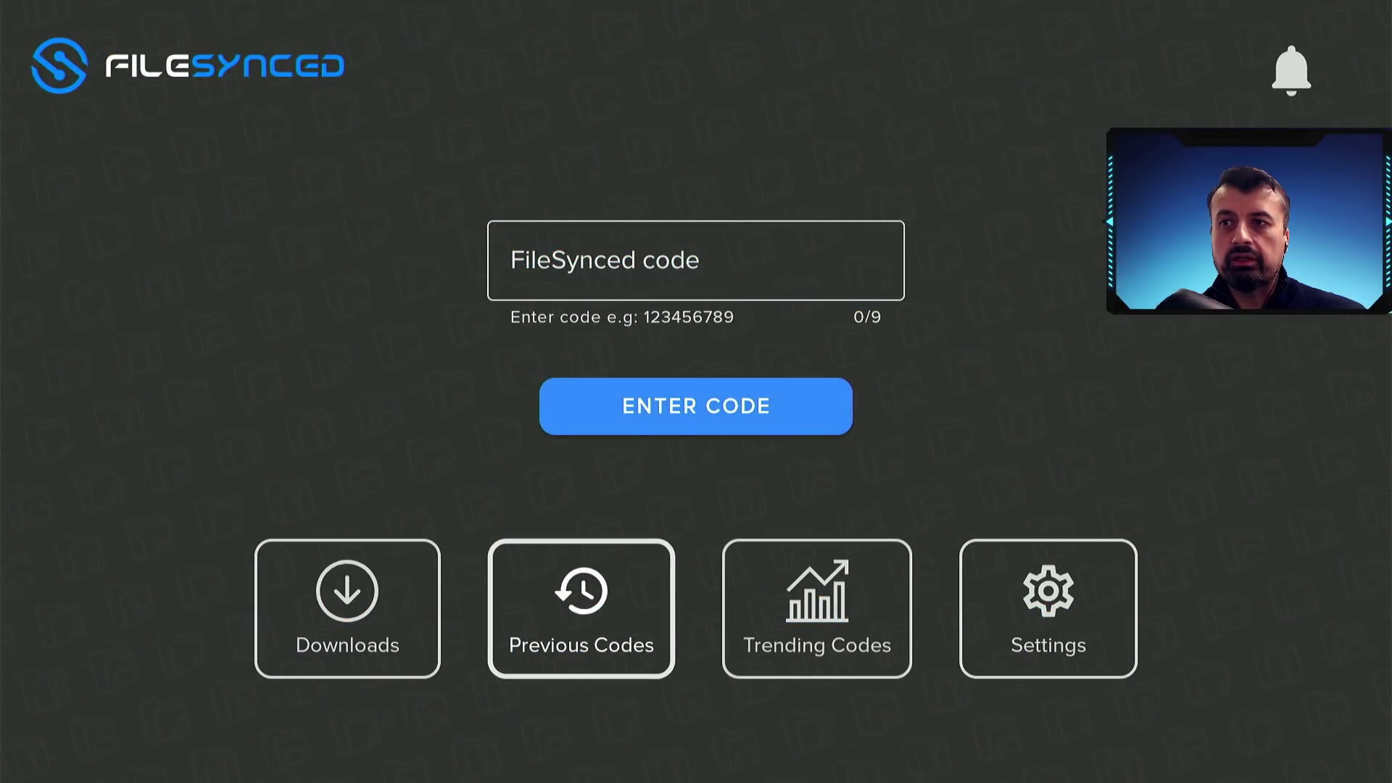
key(Return)
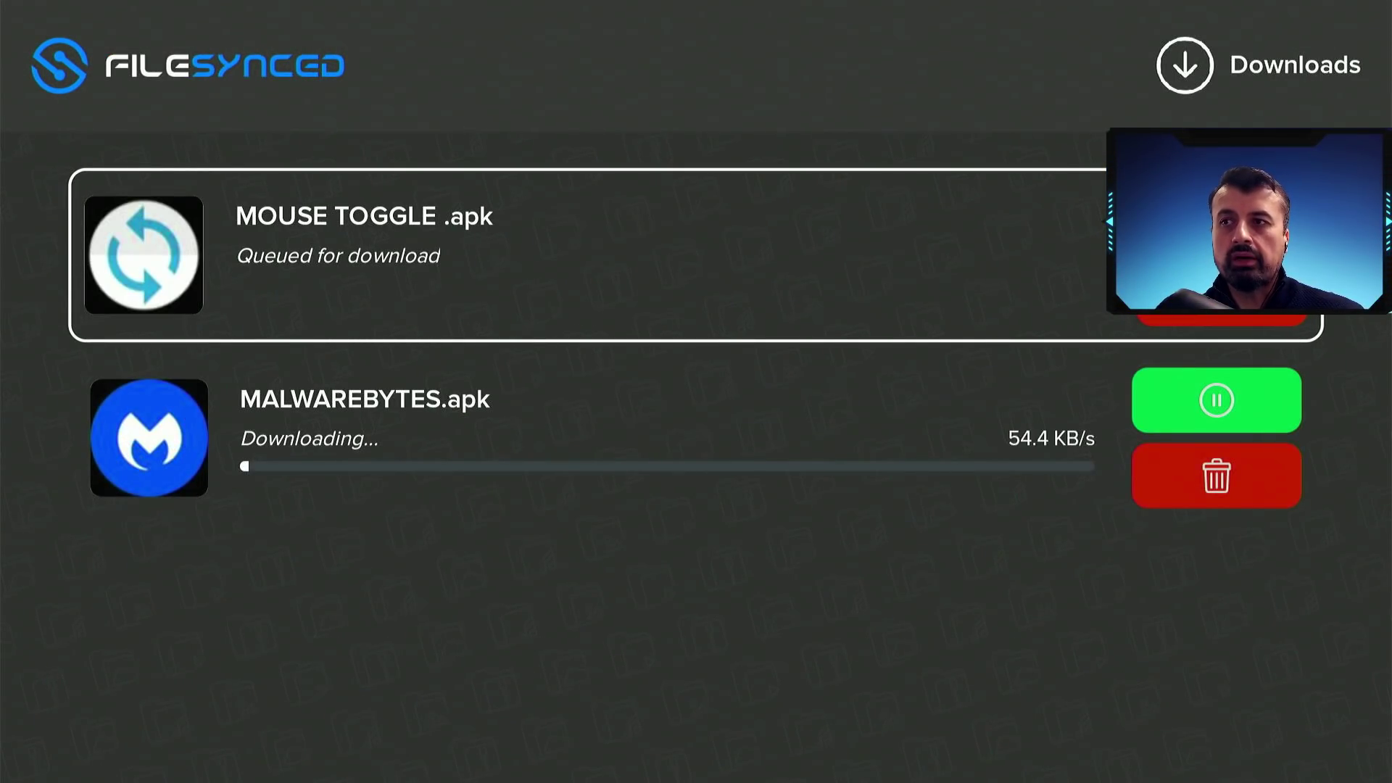
key(Down)
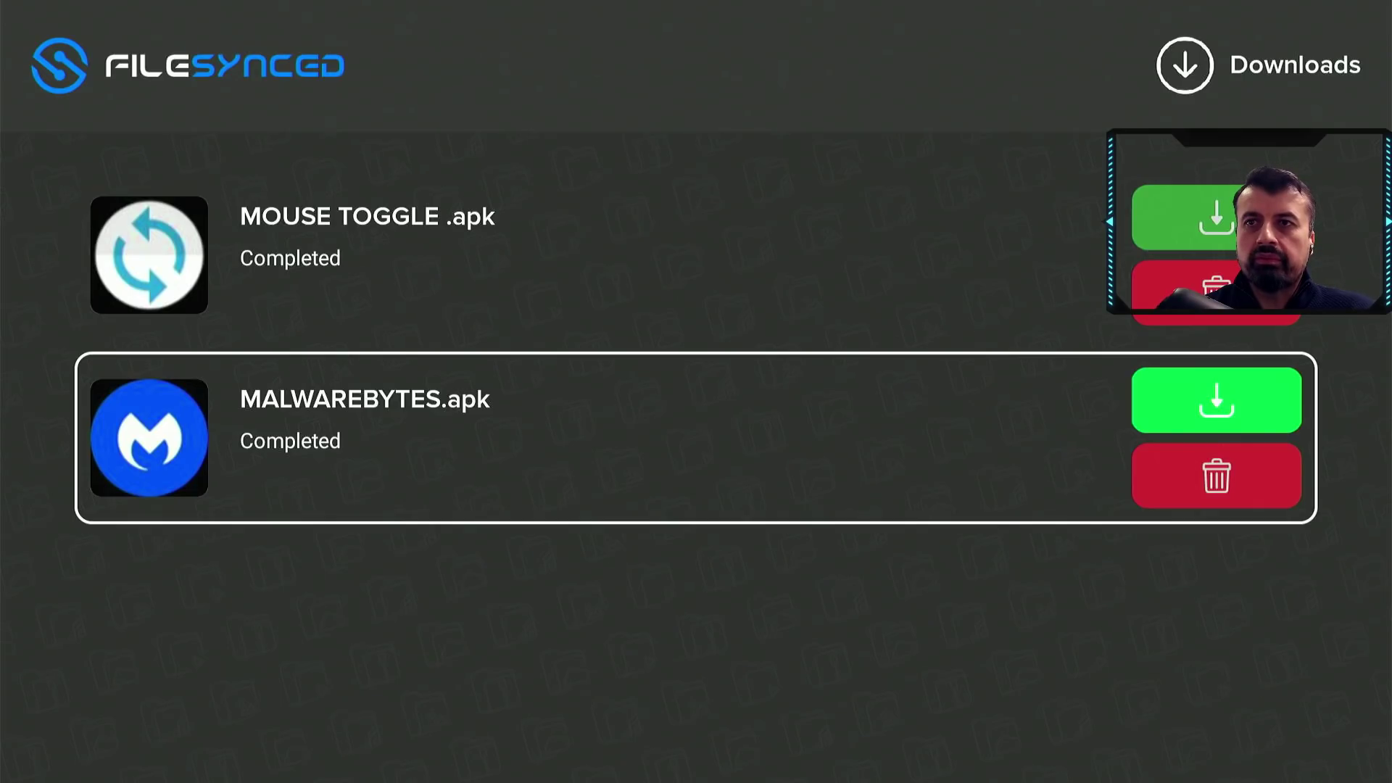
key(Up)
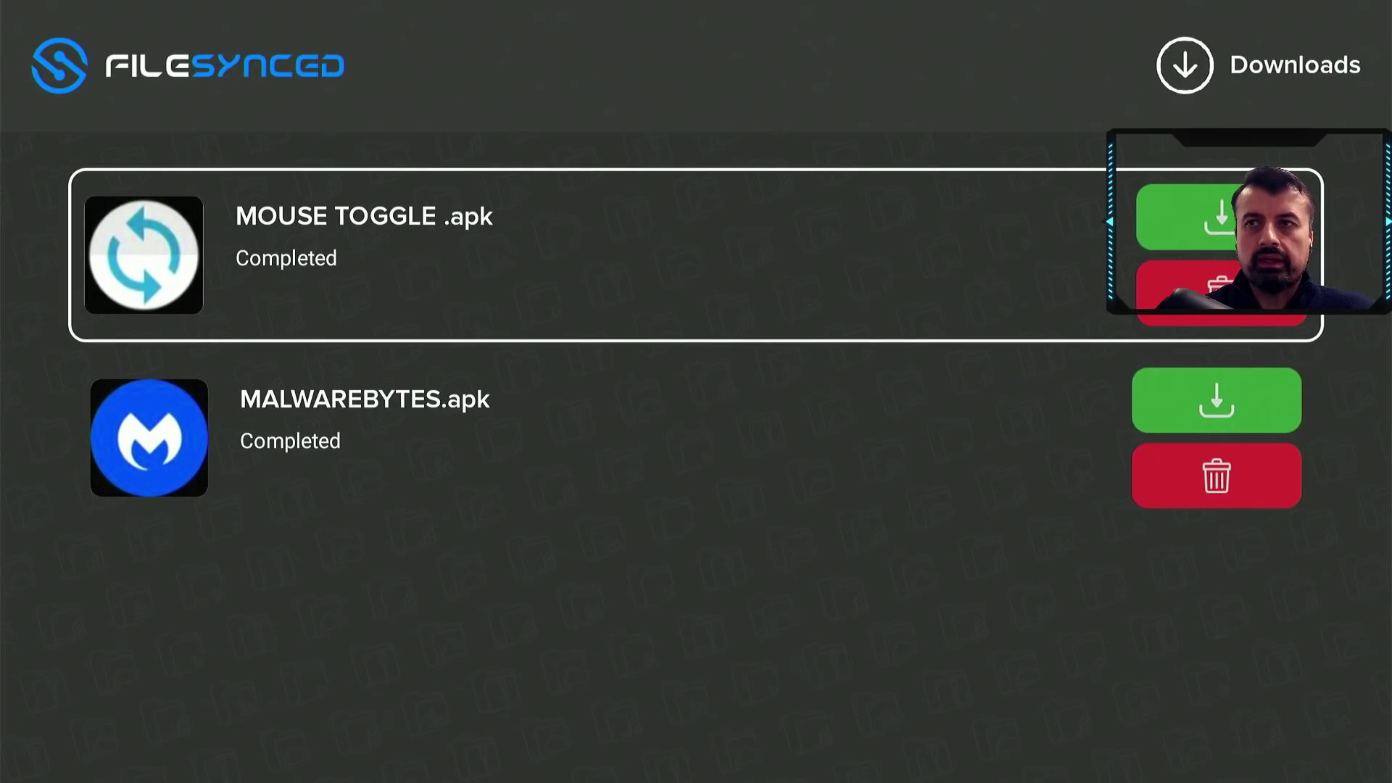
Install the downloaded MOUSE TOGGLE .apk from FileSynced's Downloads list.
key(Right)
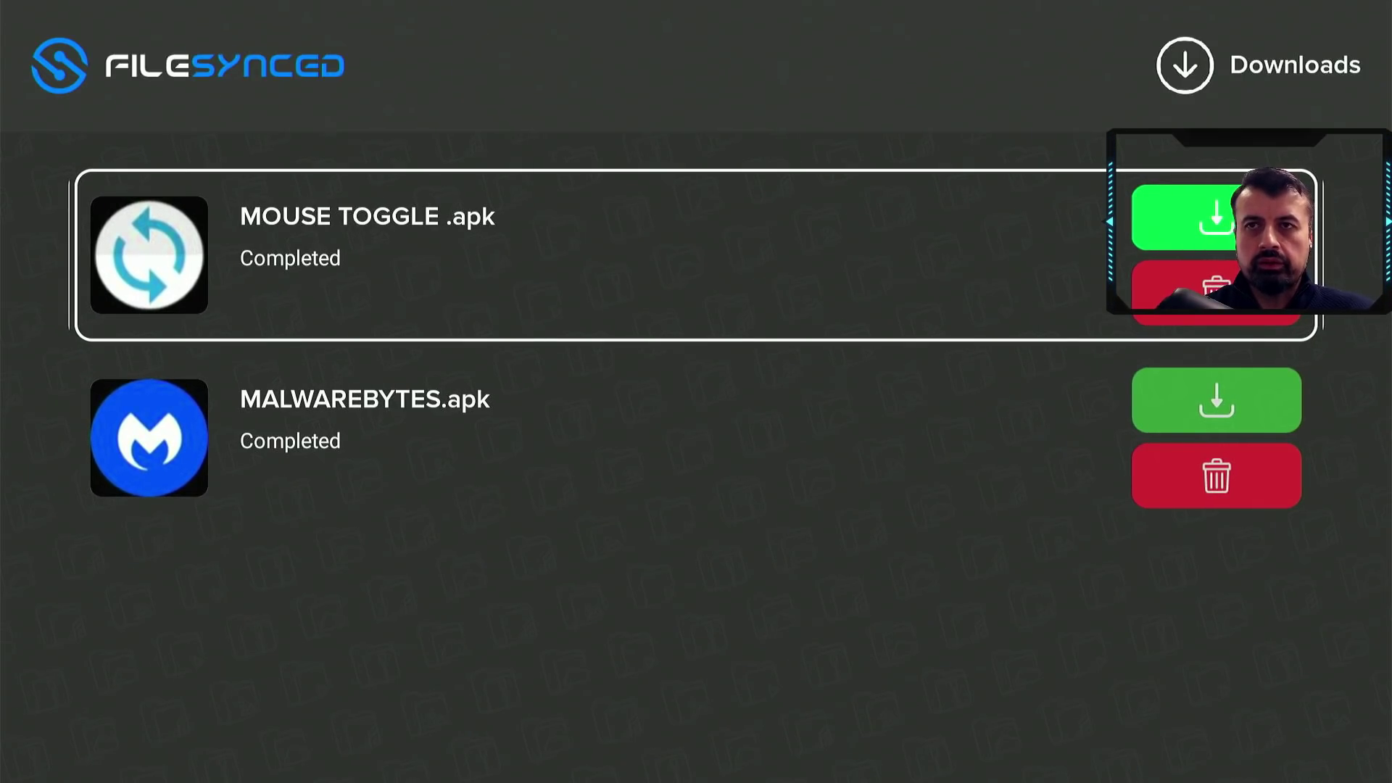
key(Return)
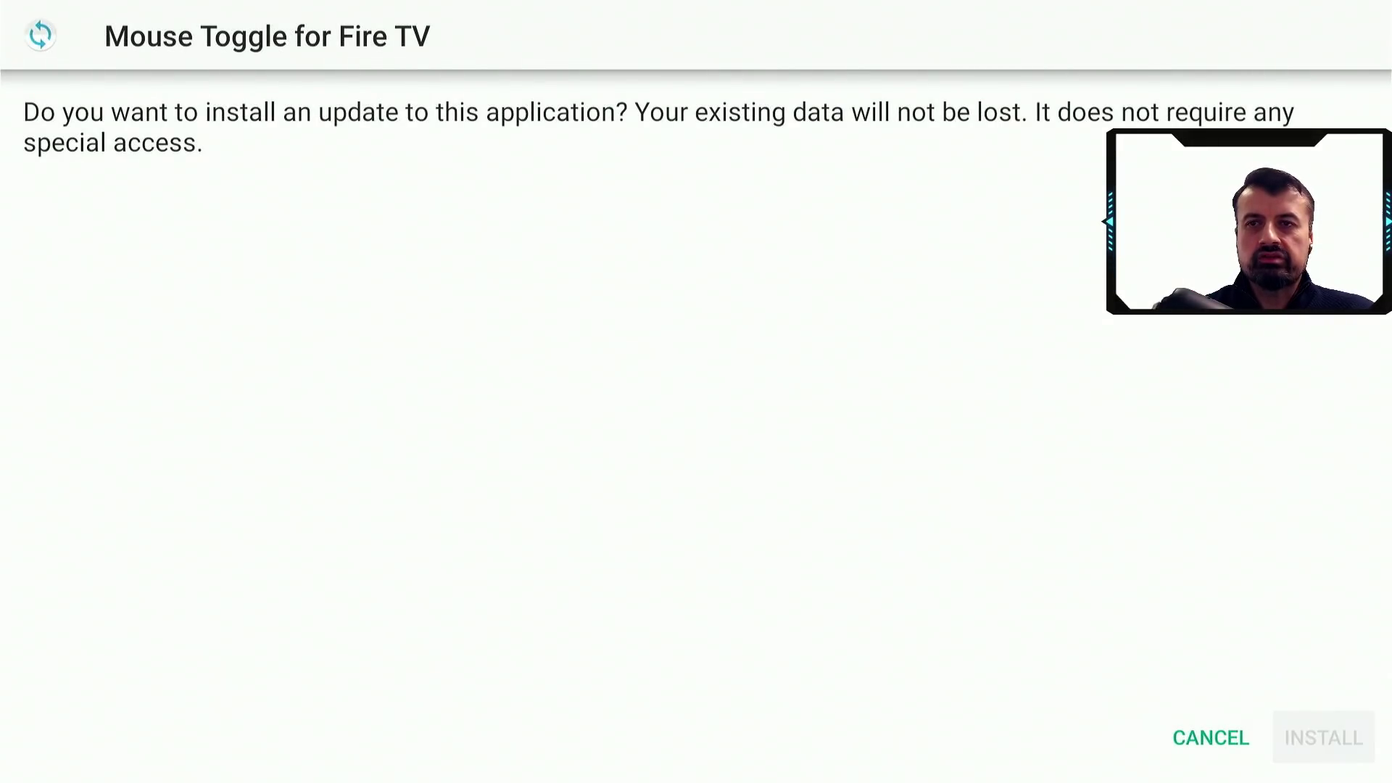
key(Return)
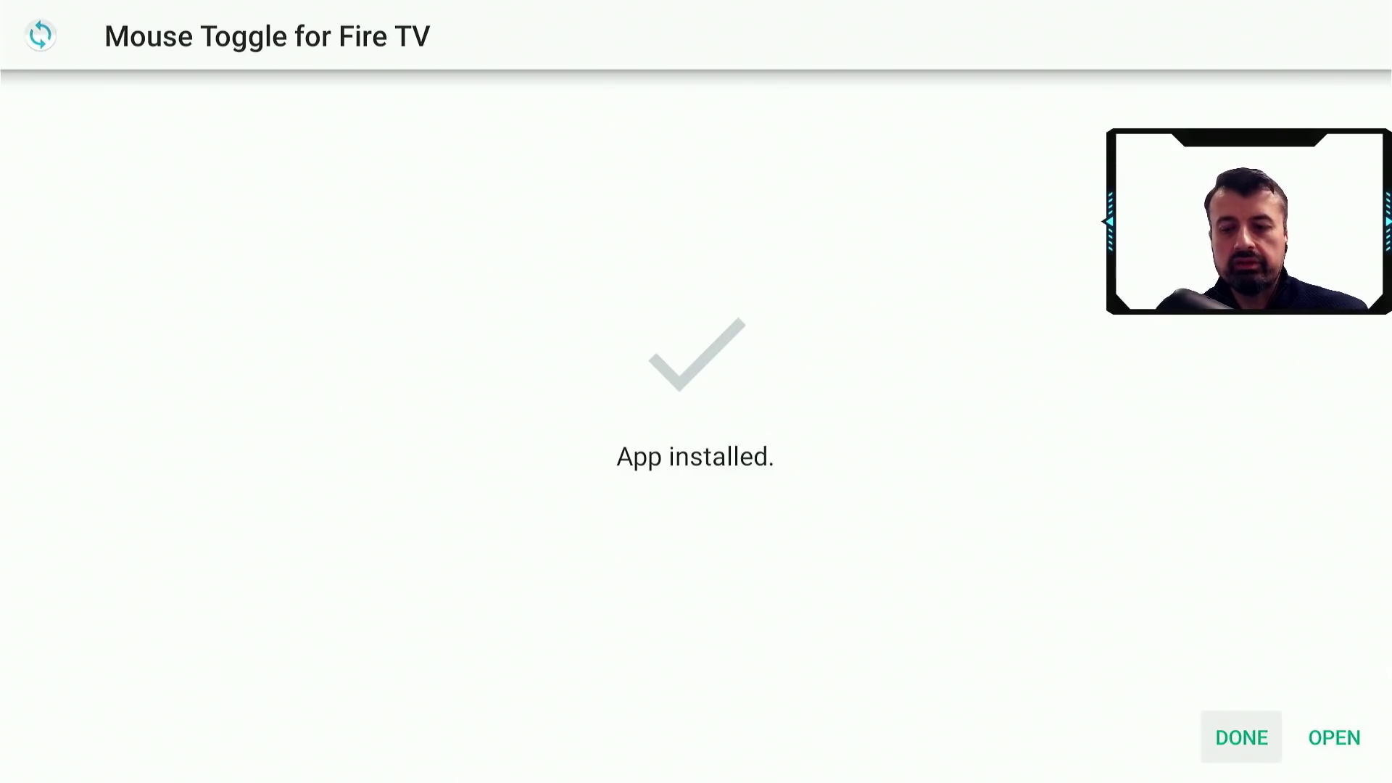
Leave the installer for the Fire TV home screen and open Preferences in the device settings.
key(Home)
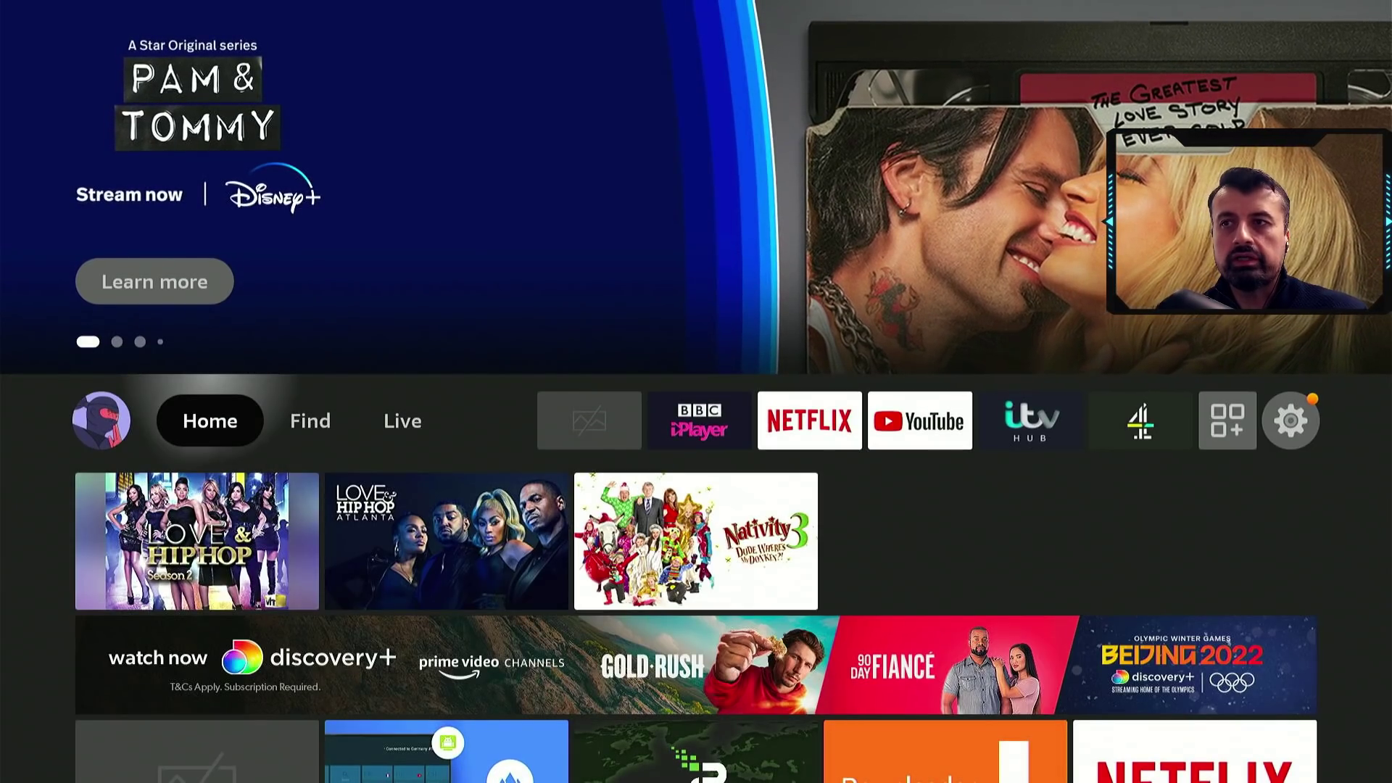
key(Right)
key(Right)
key(Right)
key(Right)
key(Right)
key(Right)
key(Right)
key(Right)
key(Right)
key(Right)
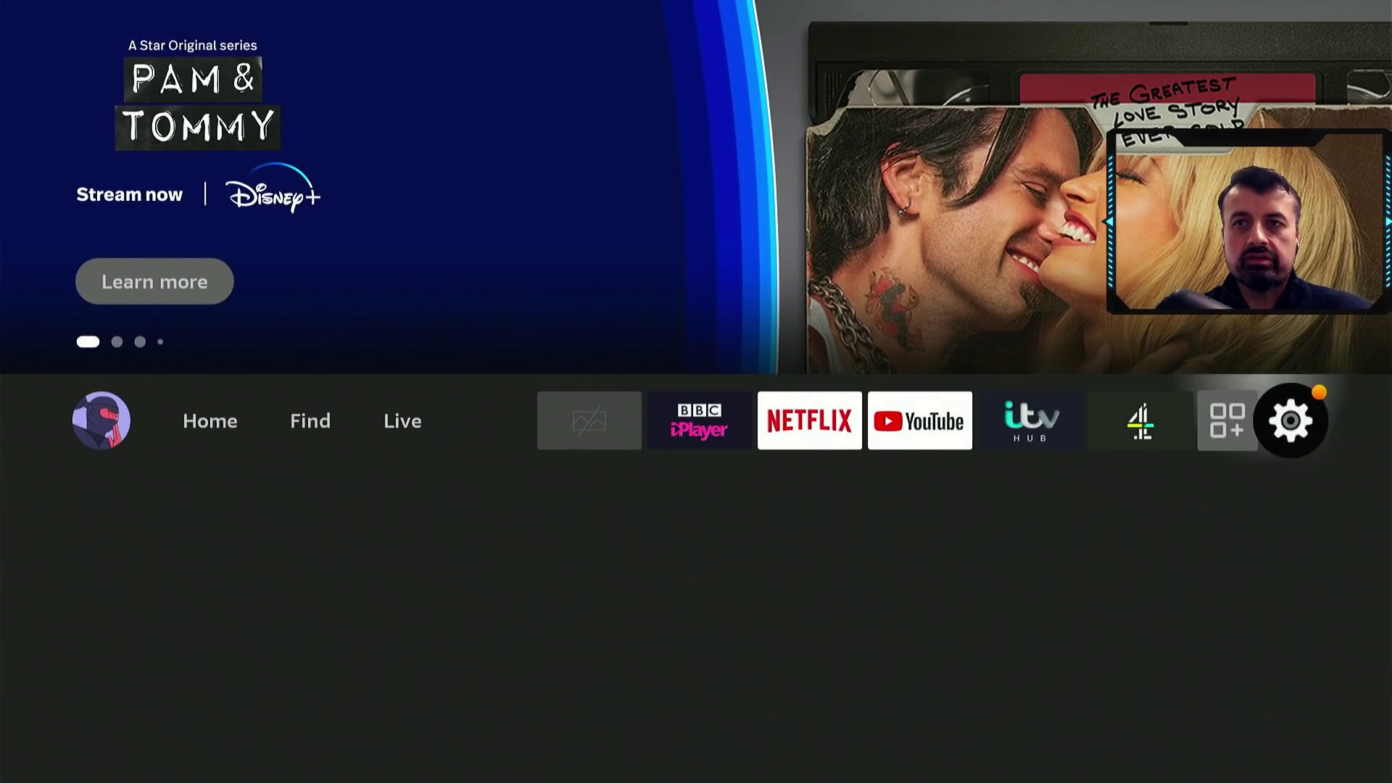
key(Down)
key(Down)
key(Right)
key(Right)
key(Right)
key(Right)
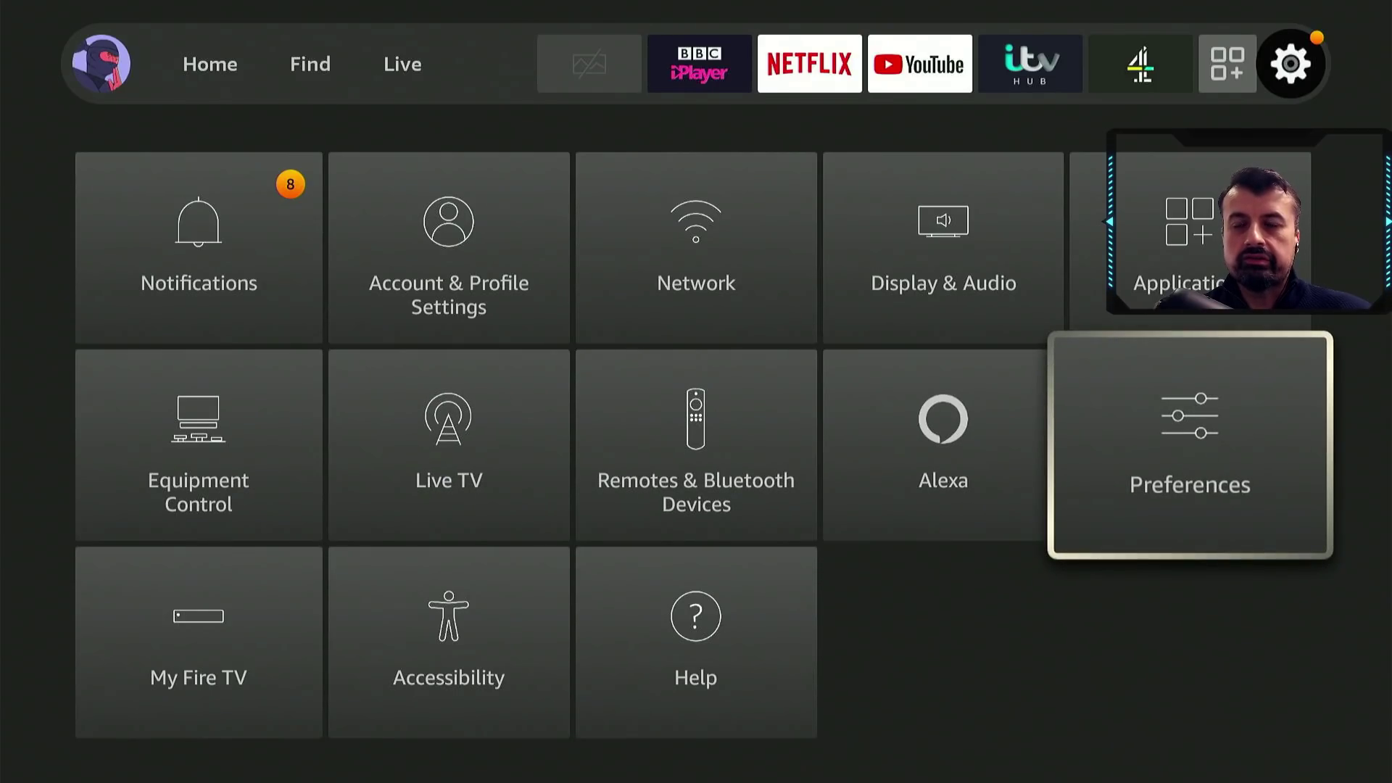
key(Return)
Turn off Device Usage Data in the Privacy Settings.
key(Down)
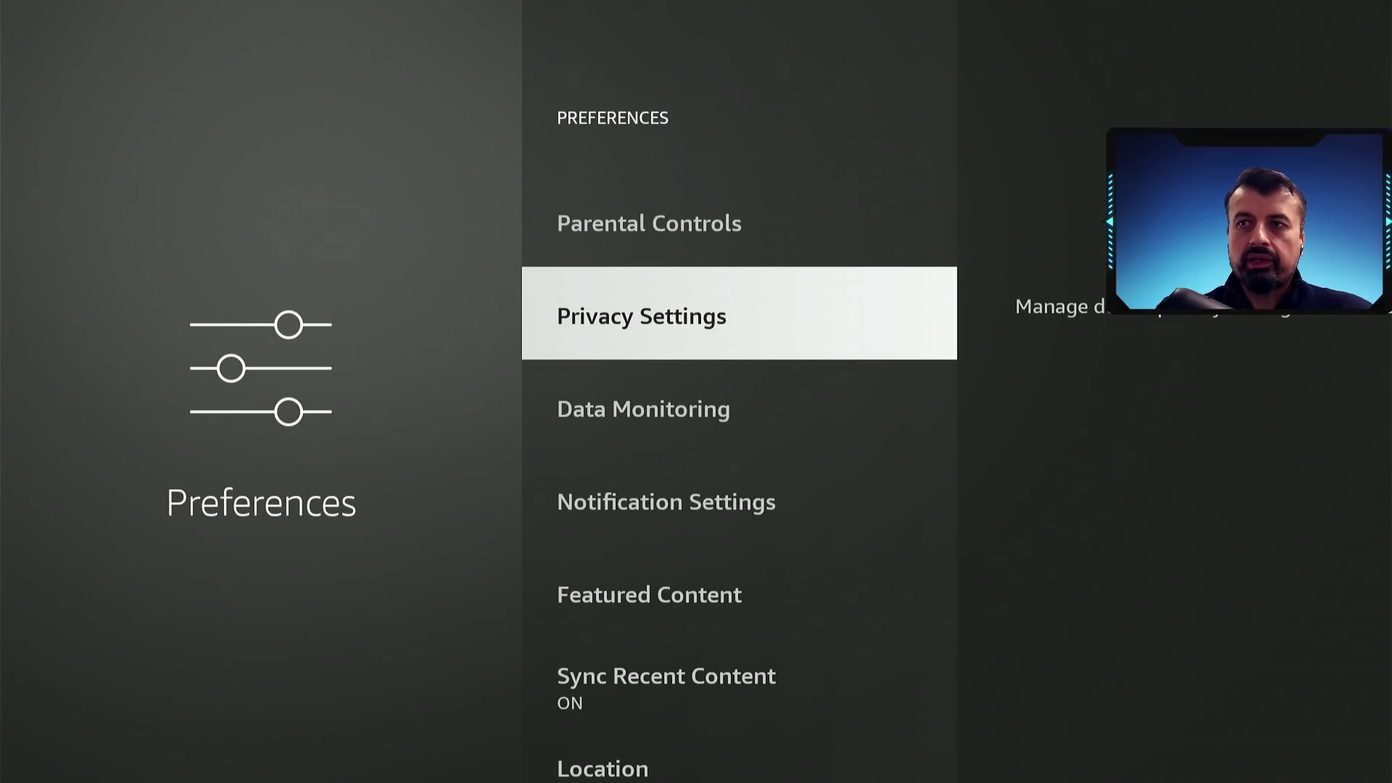
key(Return)
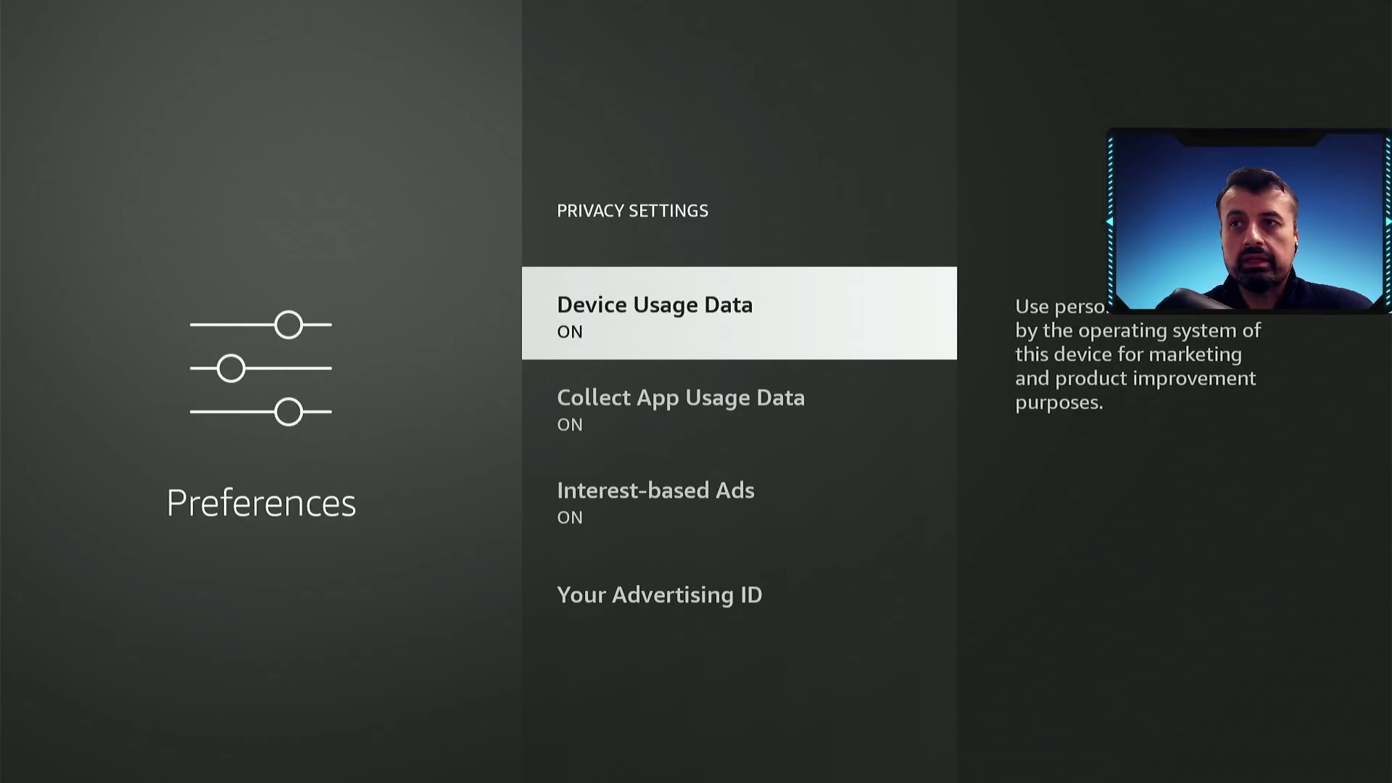
key(Return)
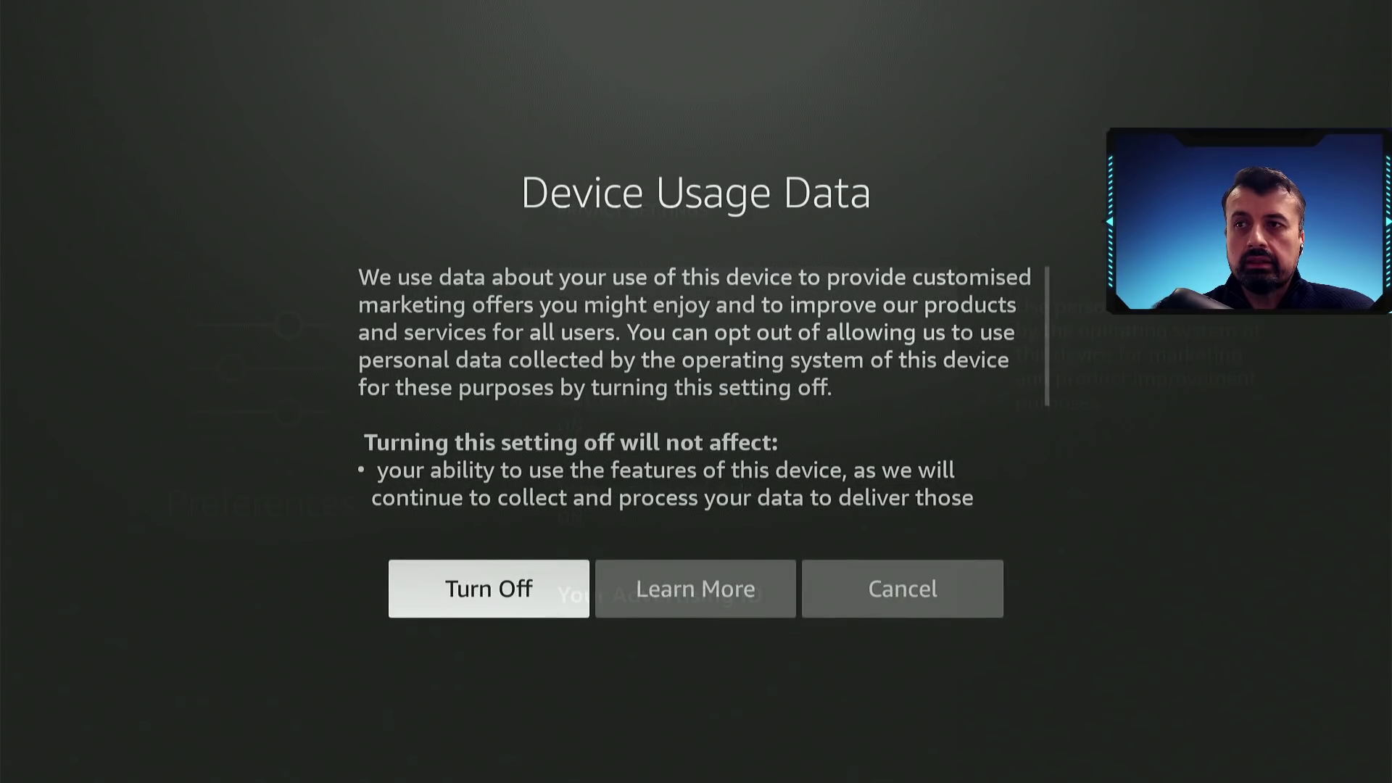
key(Return)
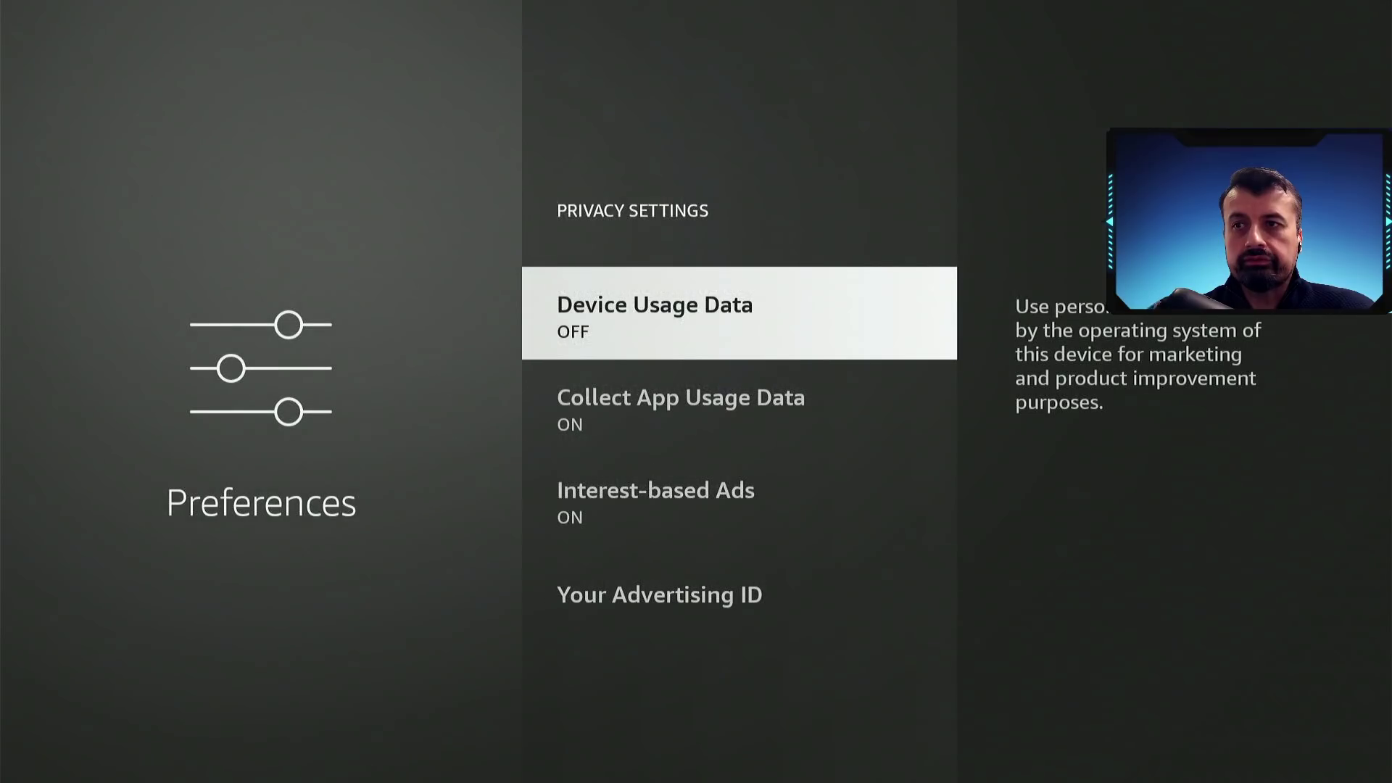
Turn off Collect App Usage Data and Interest-based Ads, then return to the Preferences list.
key(Down)
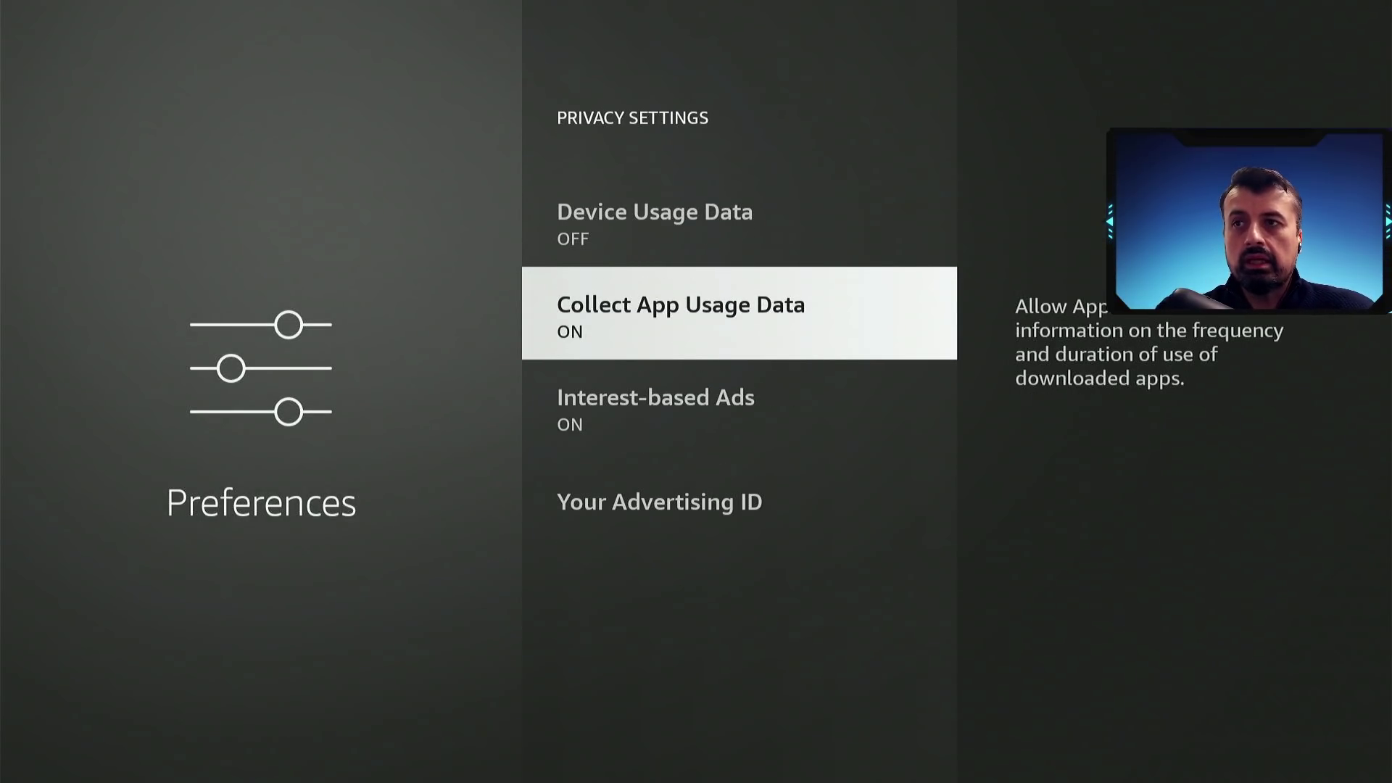
key(Return)
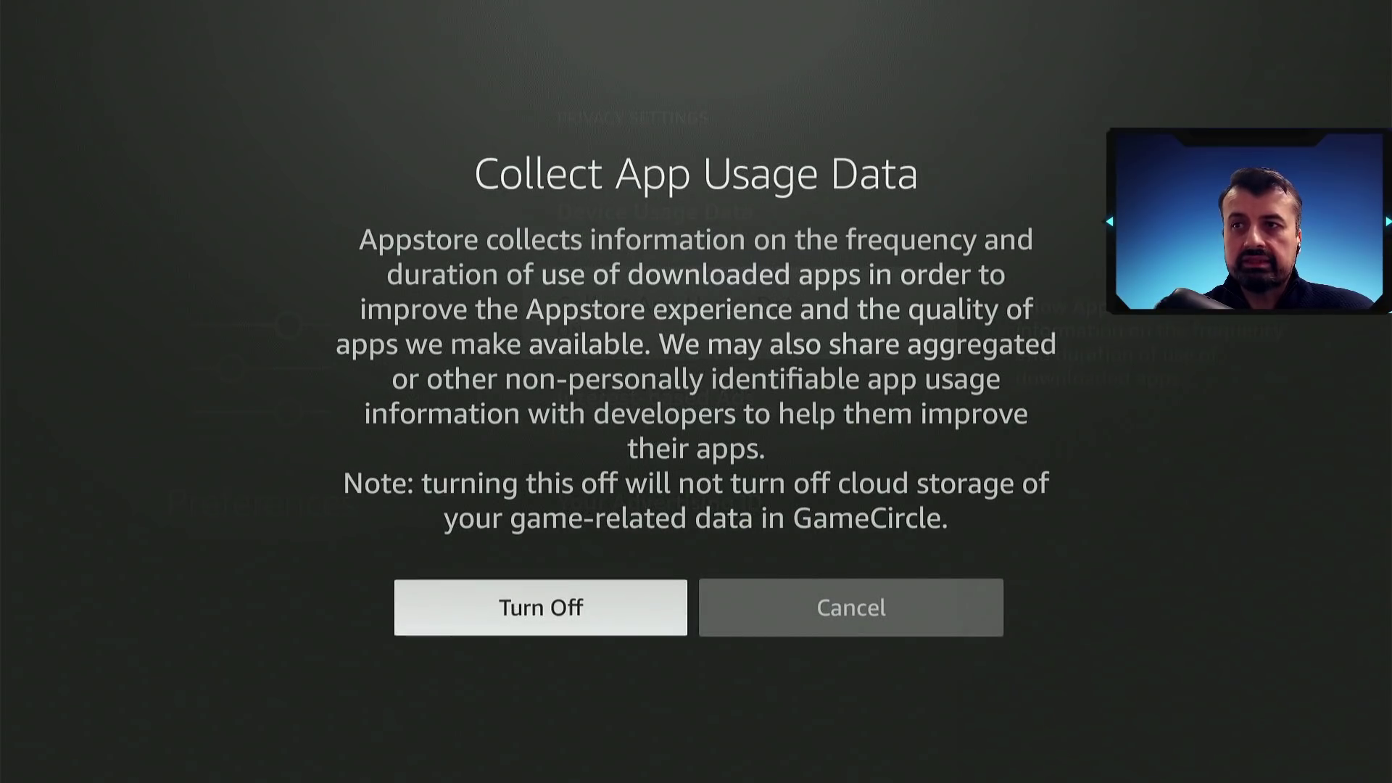
key(Return)
key(Down)
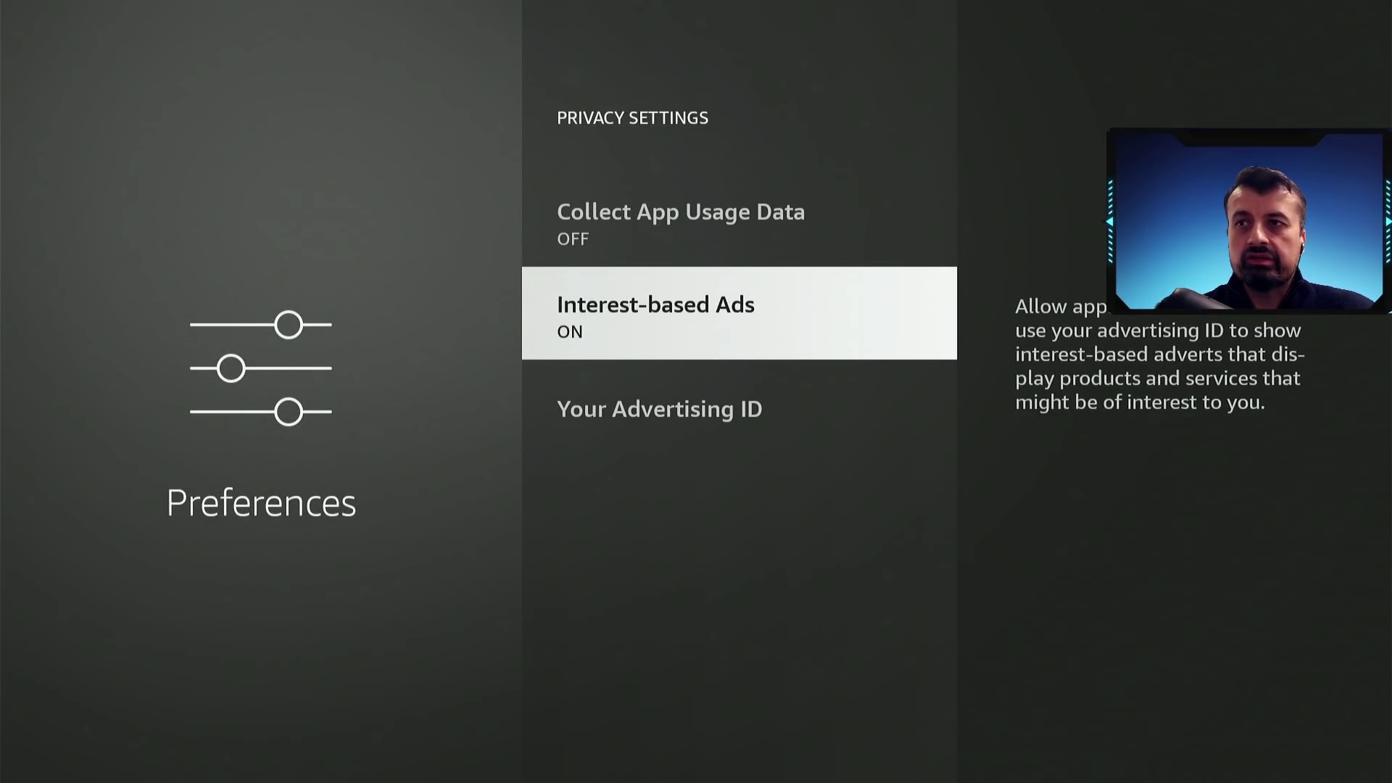
key(Return)
key(Return)
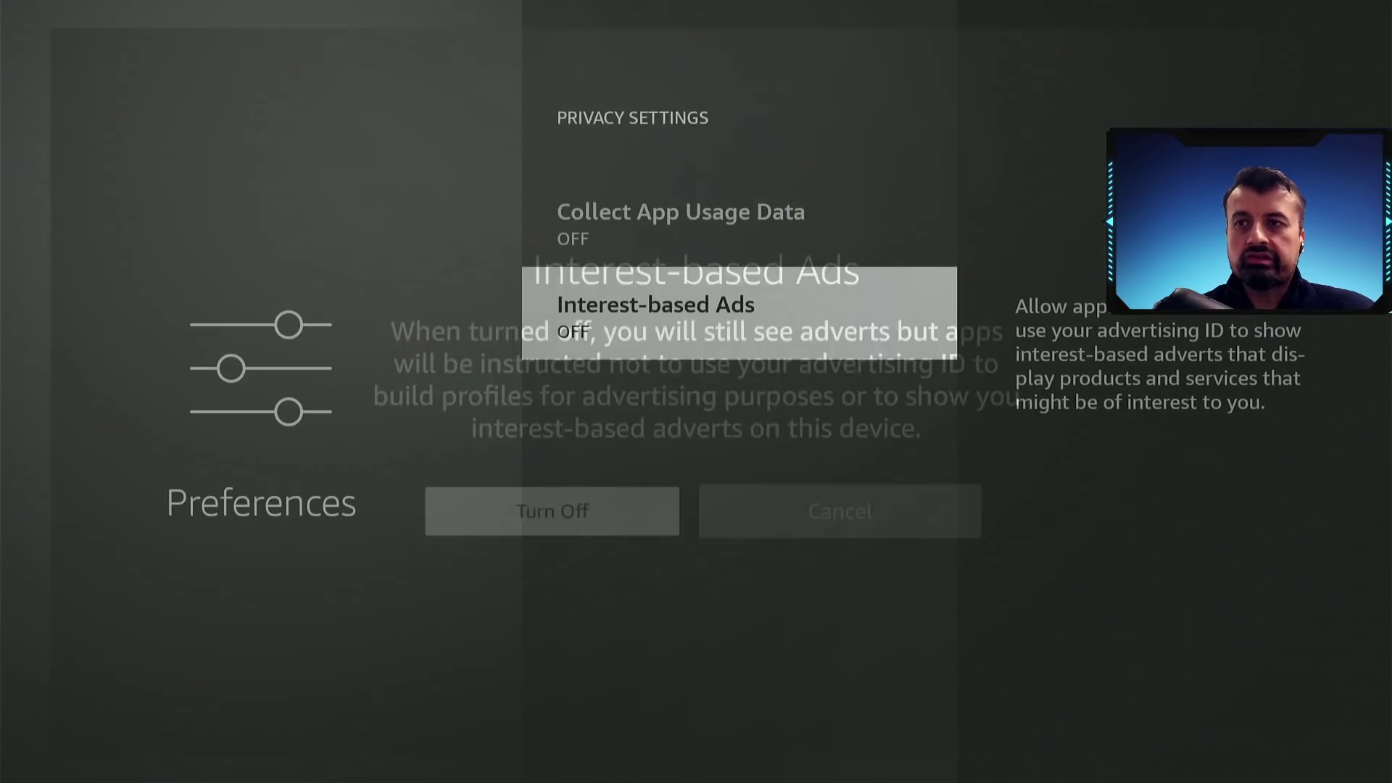
key(Escape)
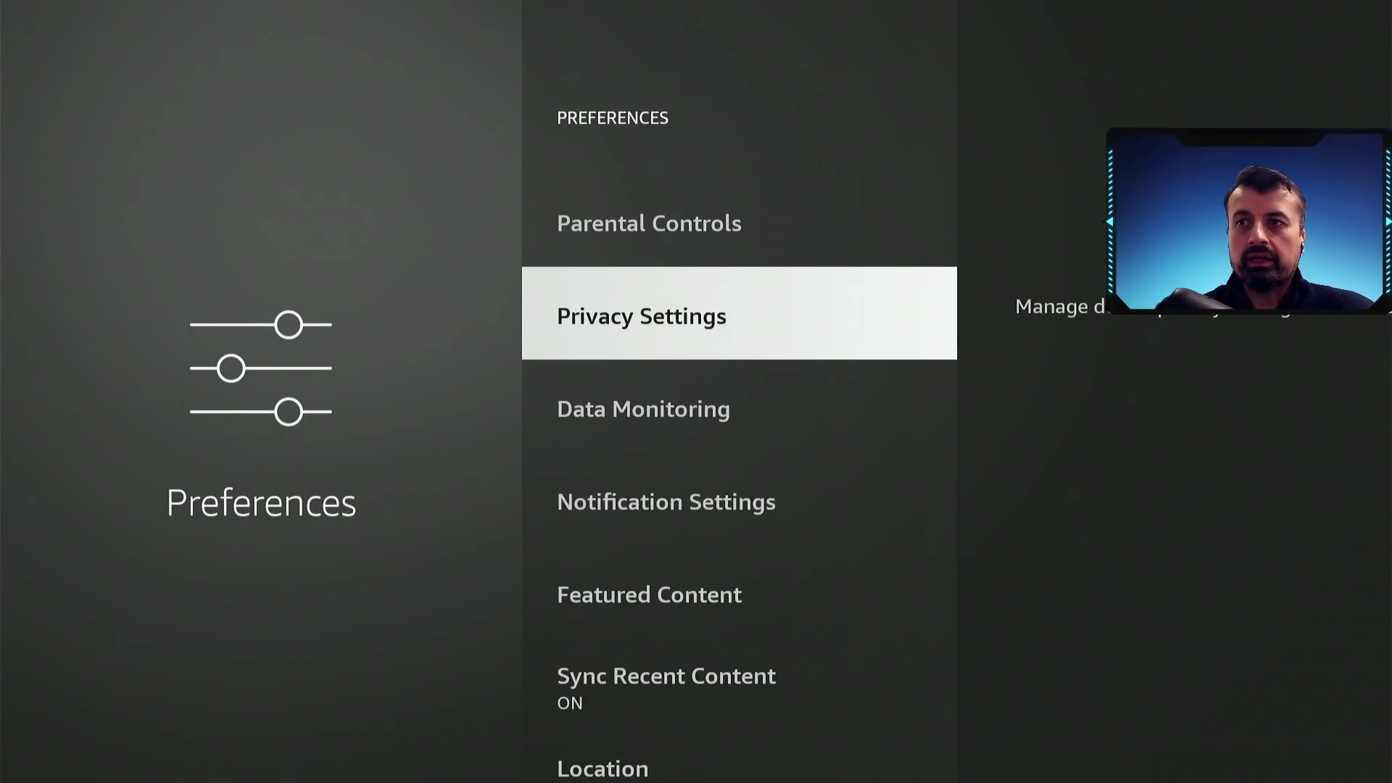
Check whether Data Monitoring is switched on or off in Preferences.
key(Down)
key(Return)
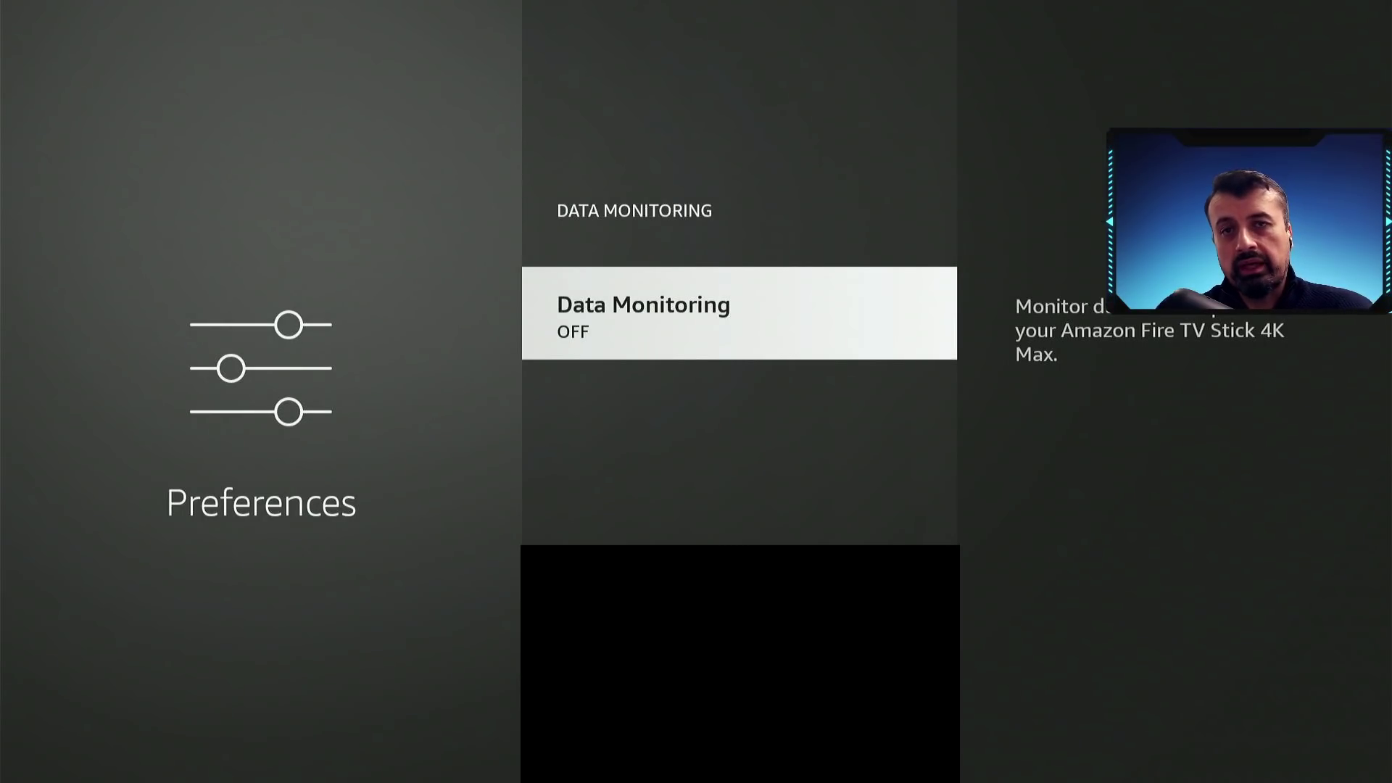
key(Escape)
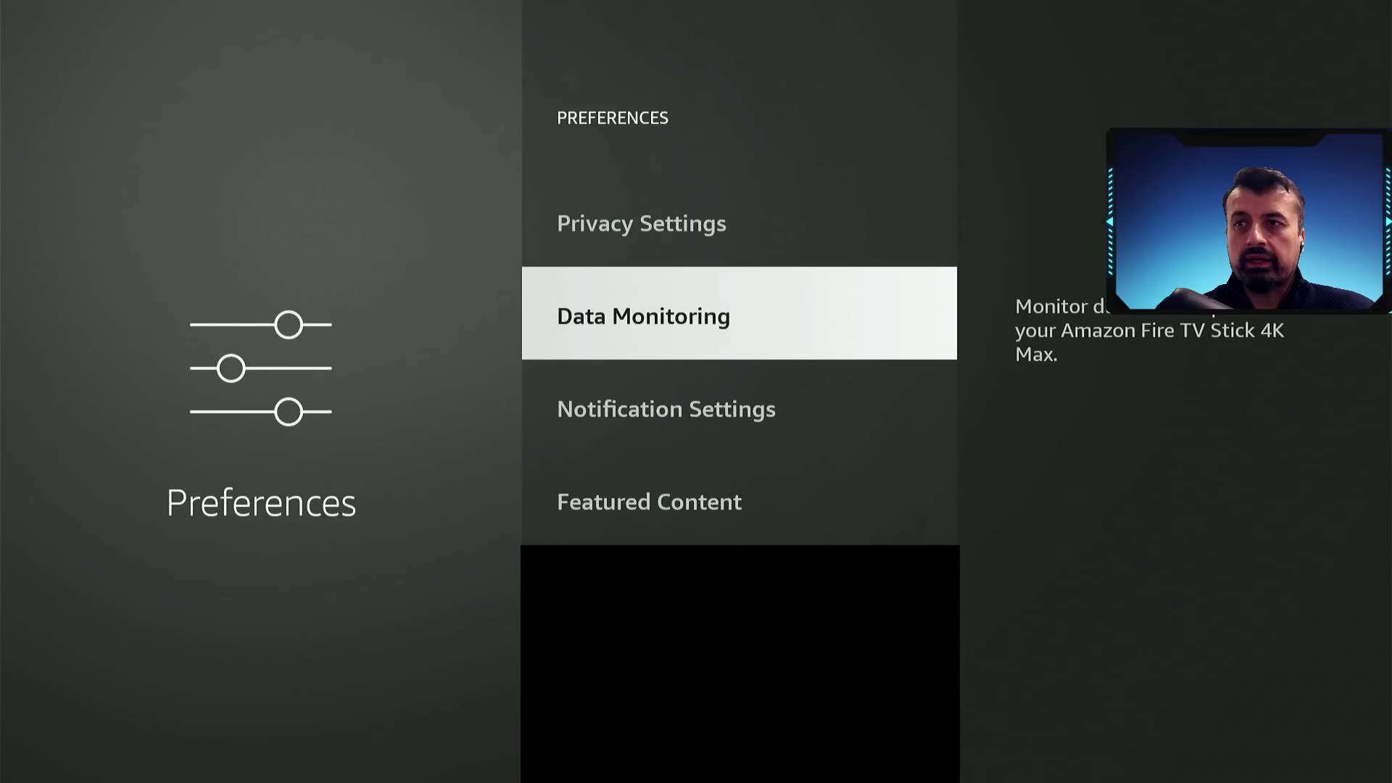
Turn off Allow Video Autoplay and Allow Audio Autoplay for Featured Content.
key(Down)
key(Down)
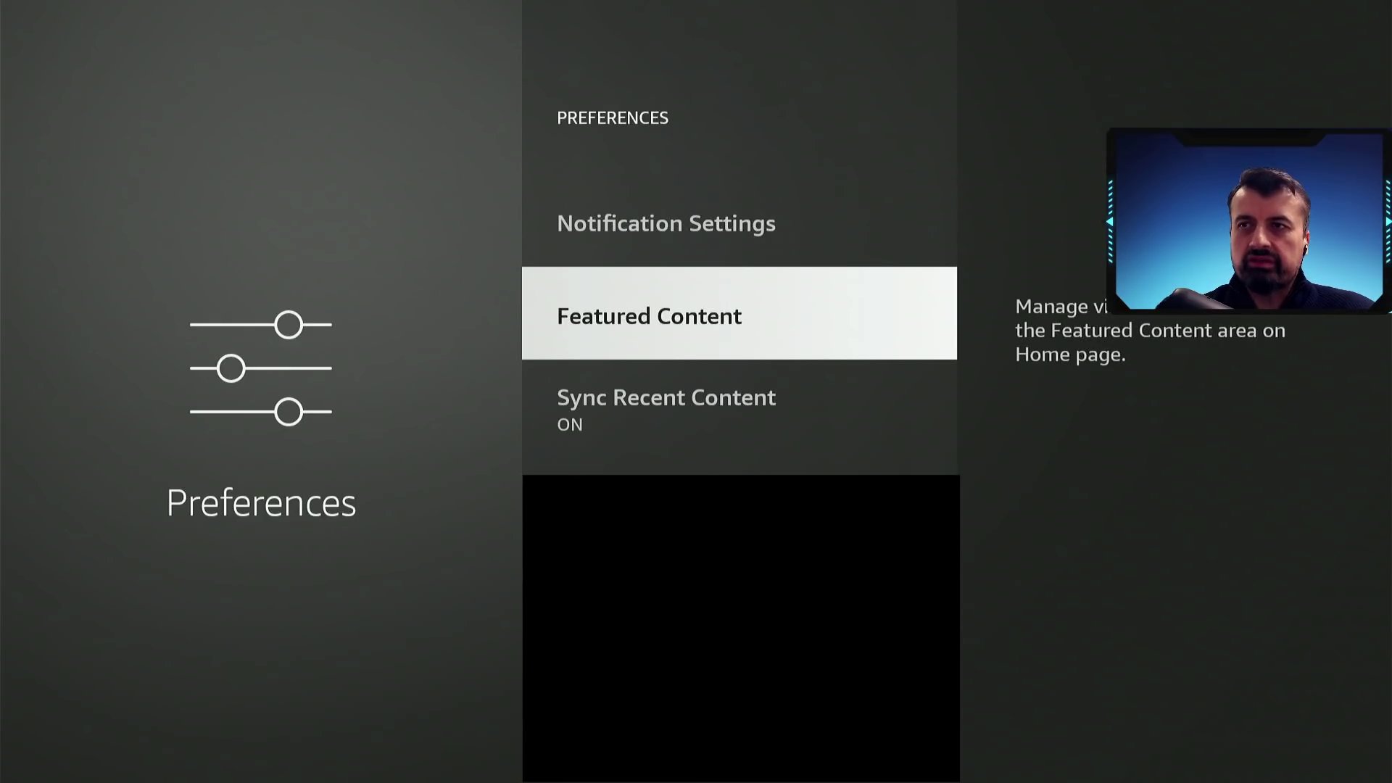
key(Return)
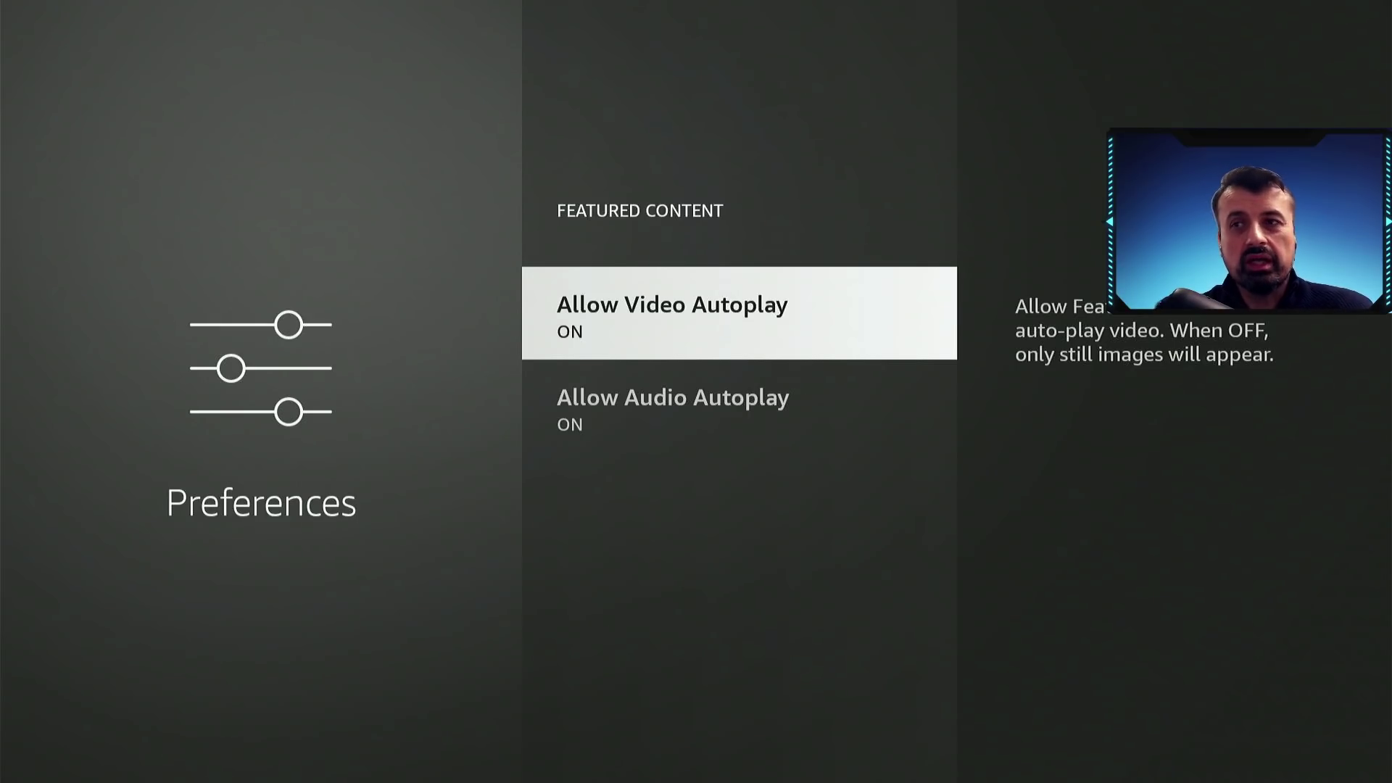
key(Return)
key(Down)
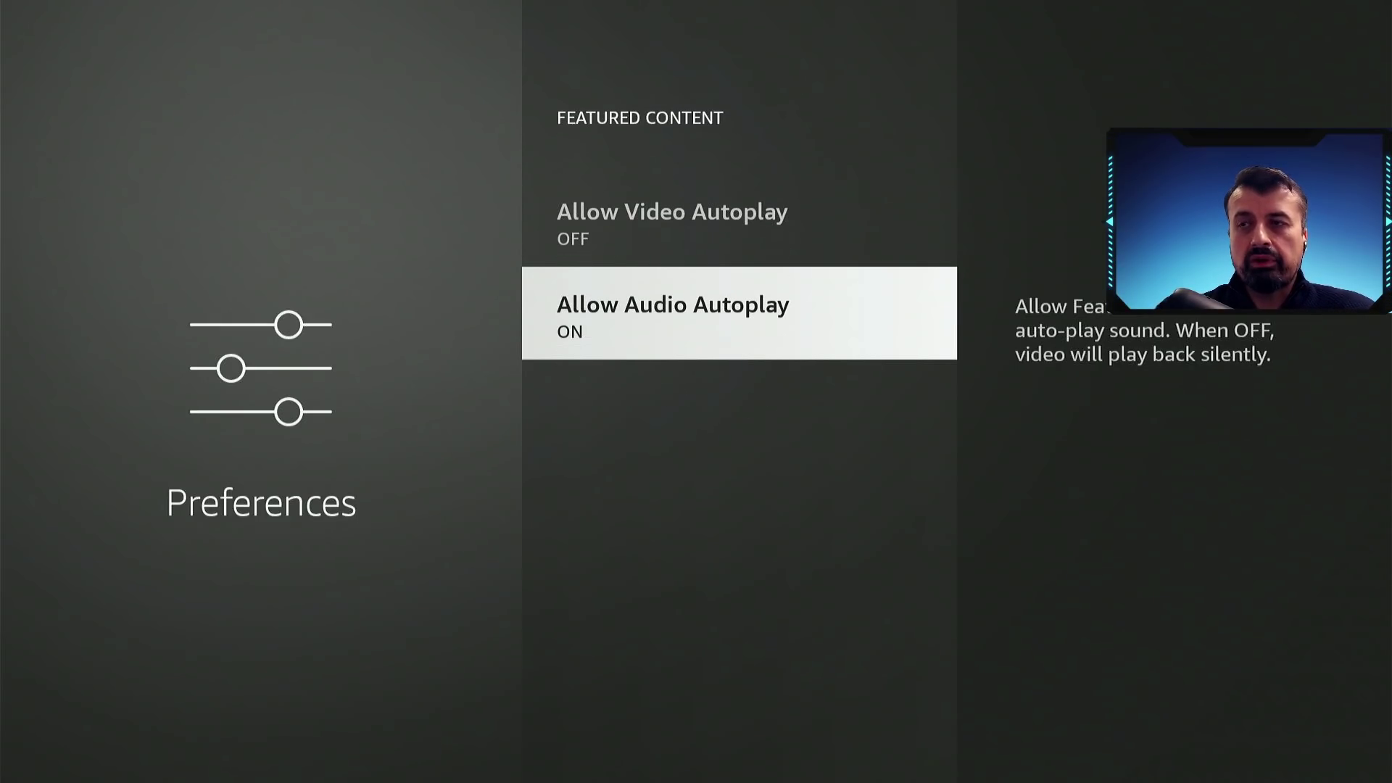
key(Return)
key(Escape)
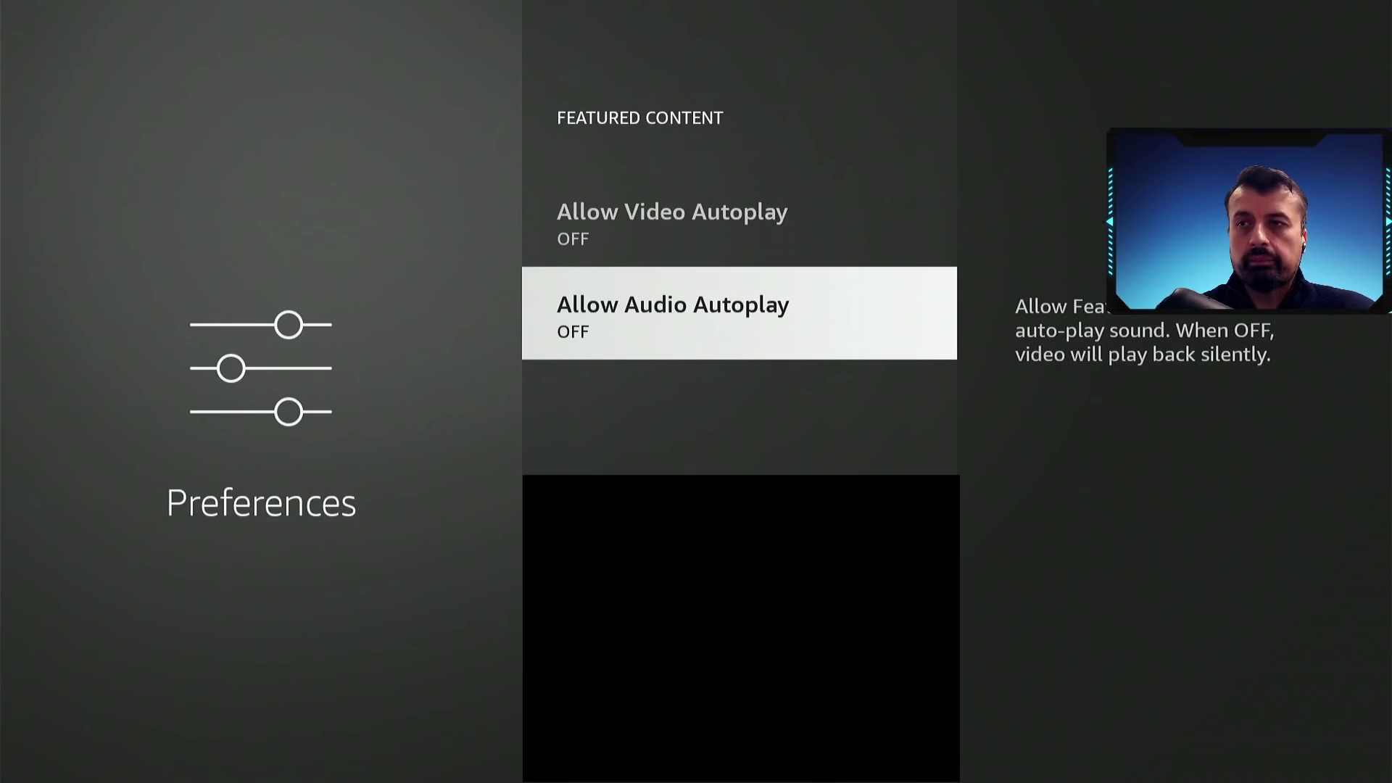